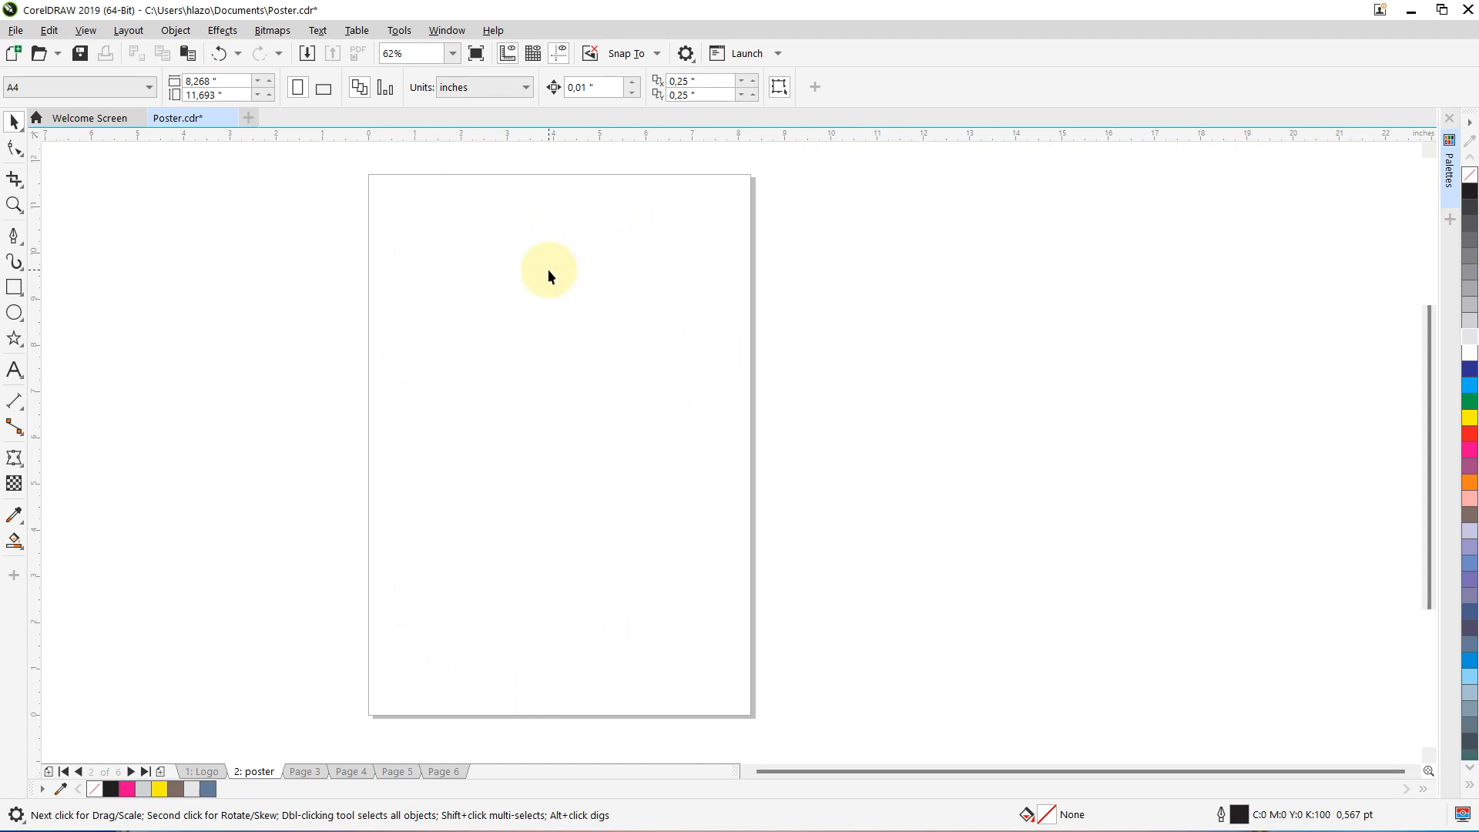
Set the drawing units to millimeters and the poster page size to 50 mm wide by 30 mm high
click(524, 87)
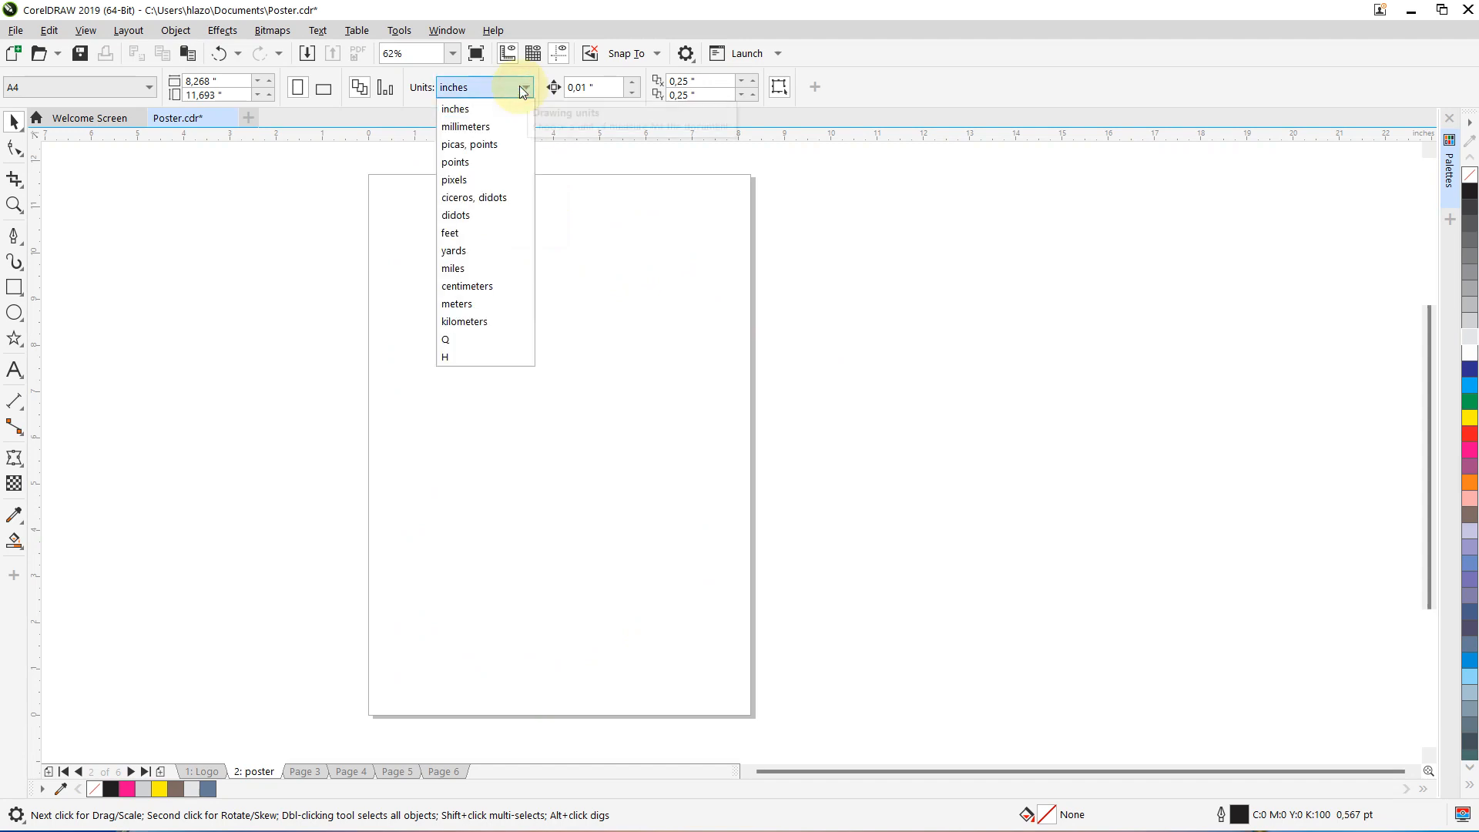
click(458, 128)
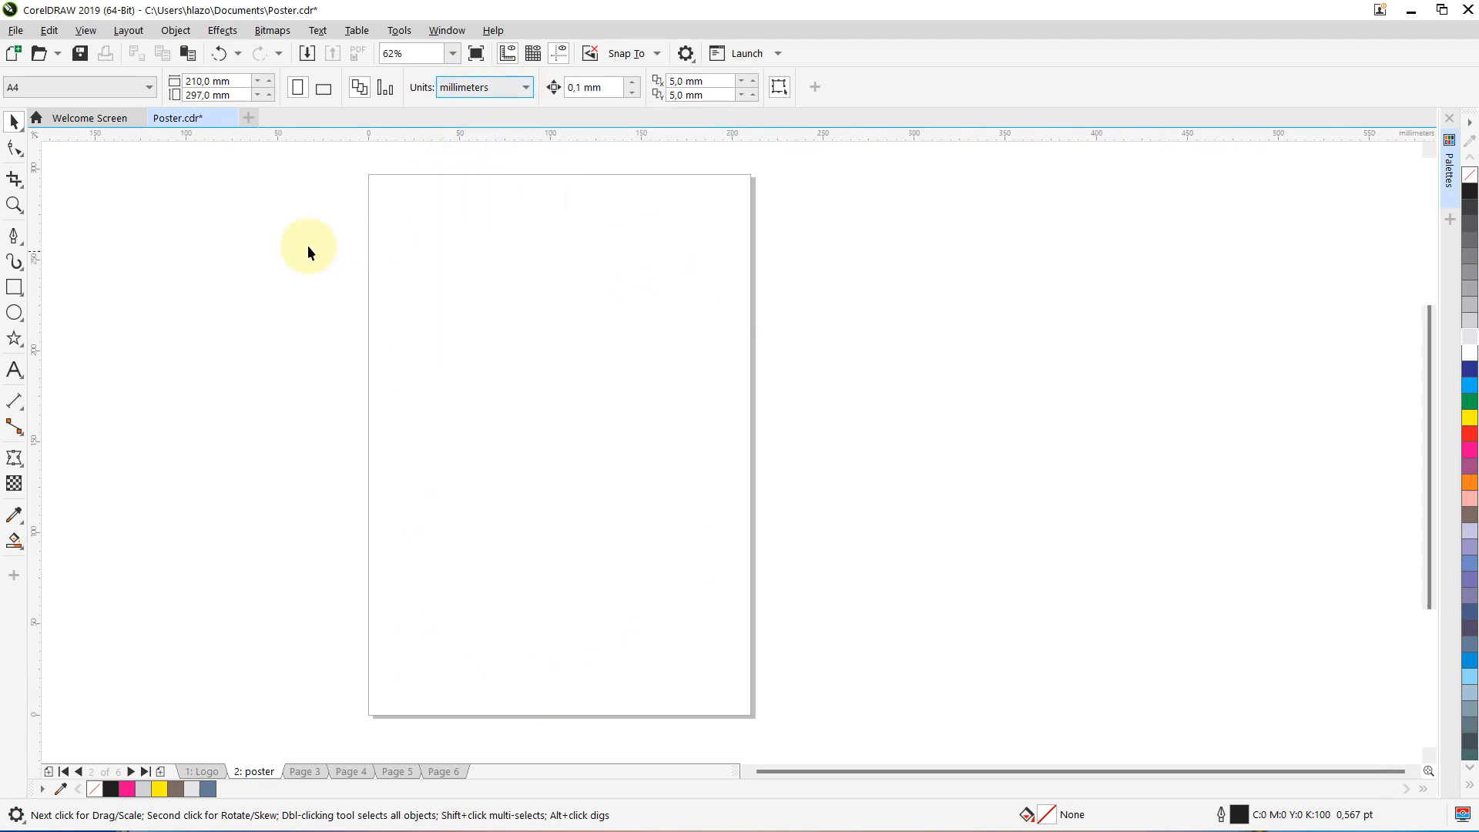
click(231, 82)
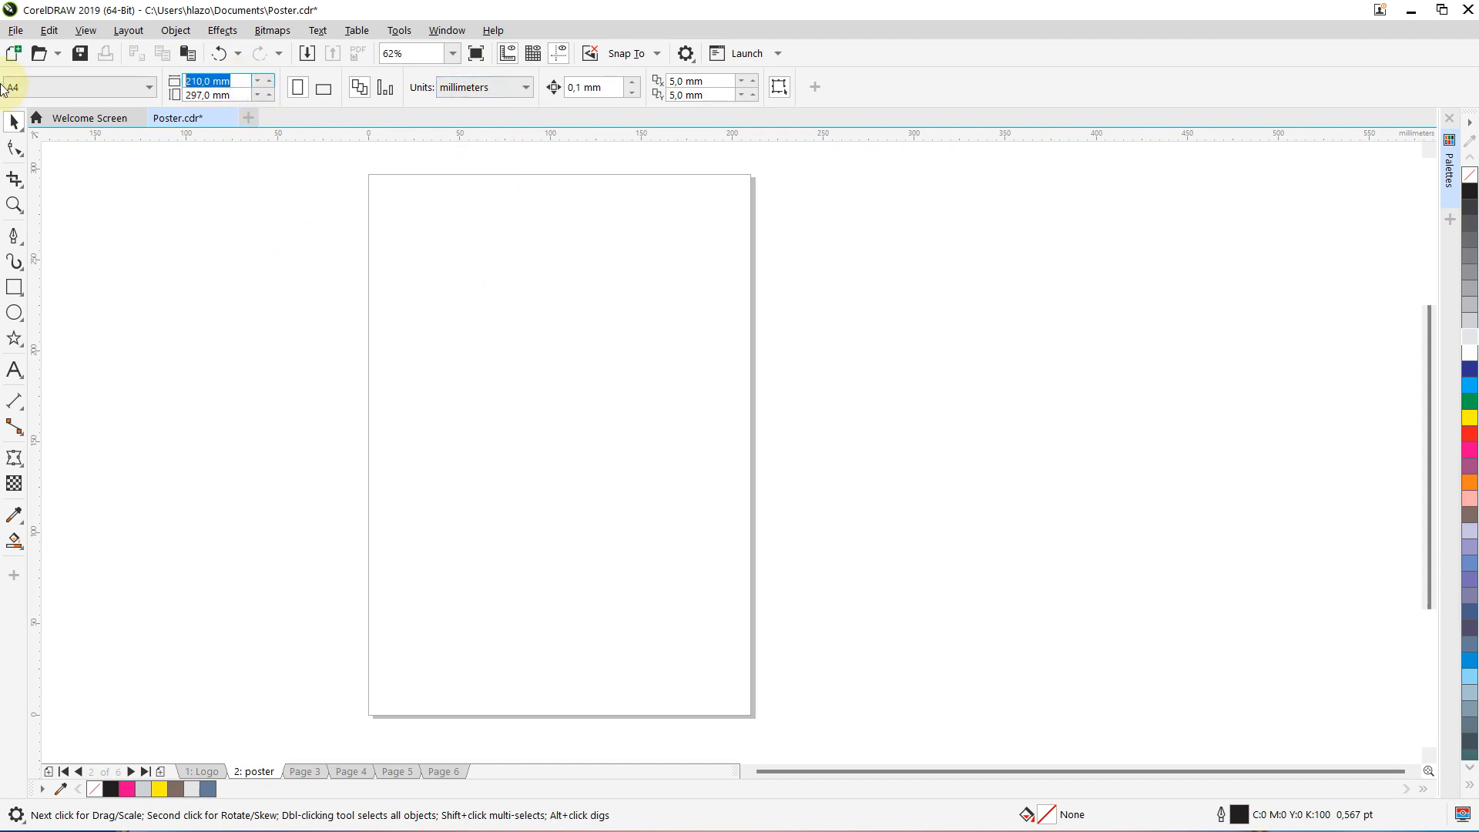
text(50)
key(Return)
click(232, 95)
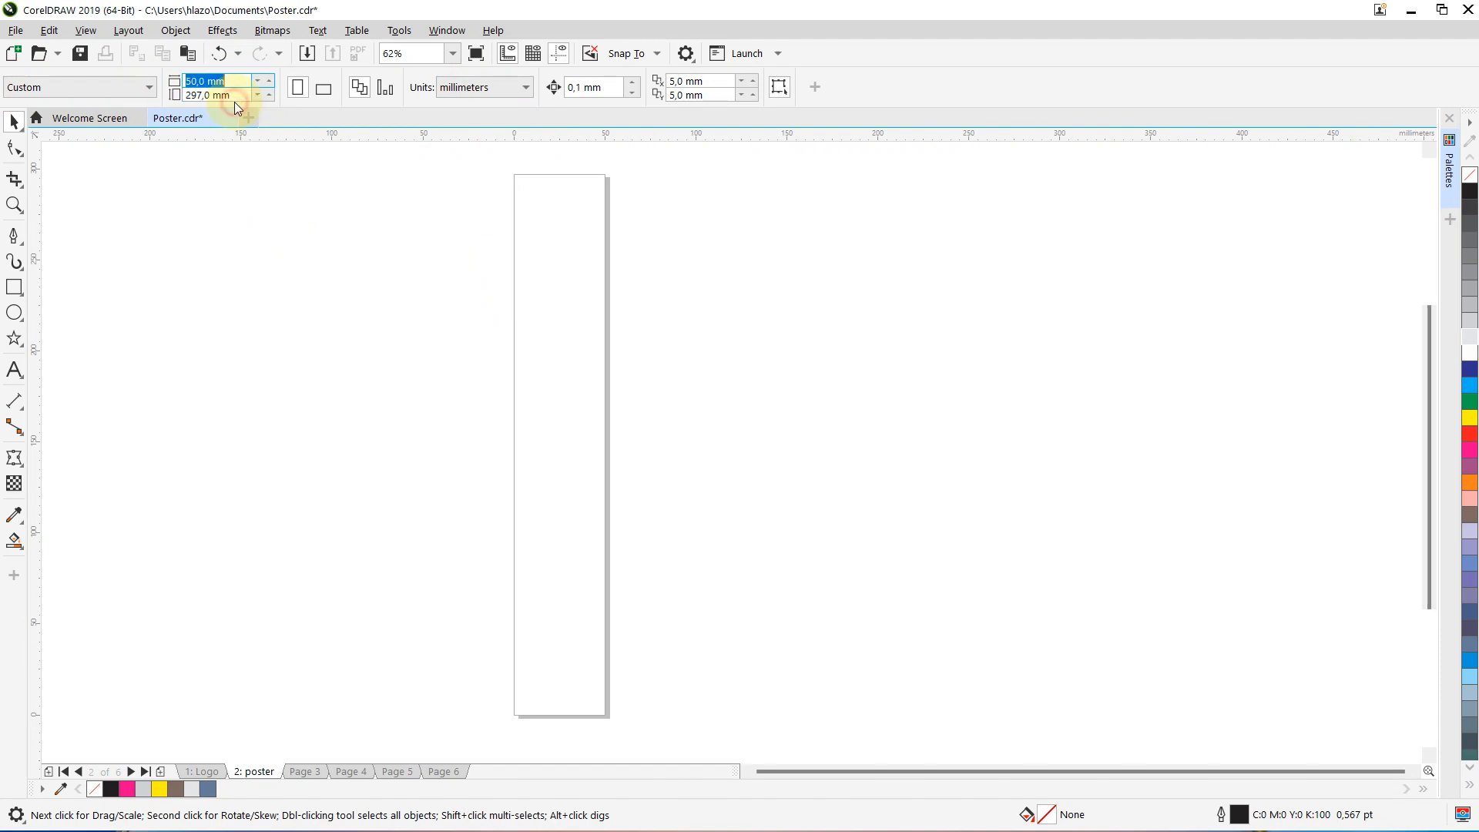
text(30)
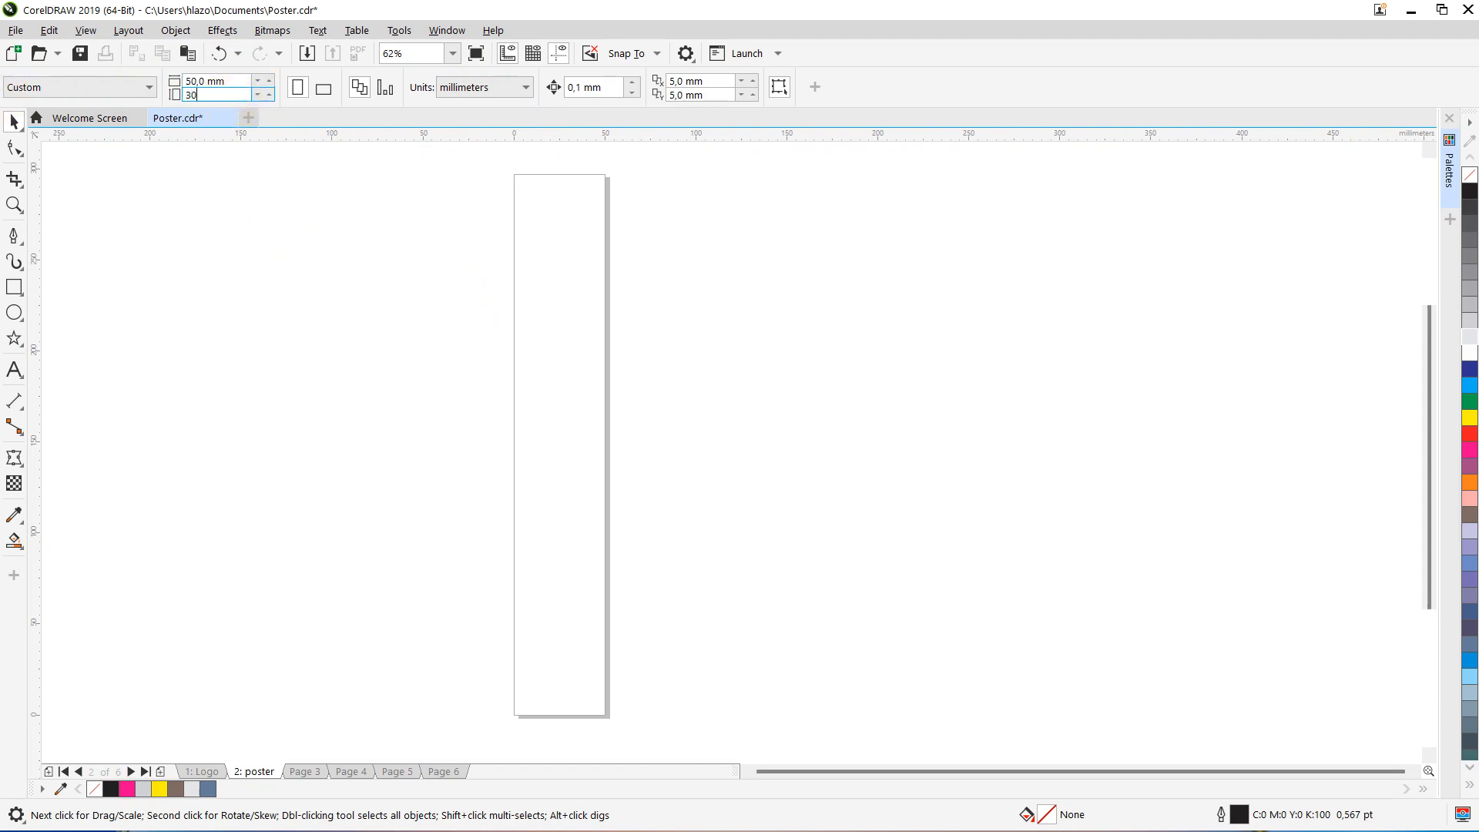
key(Return)
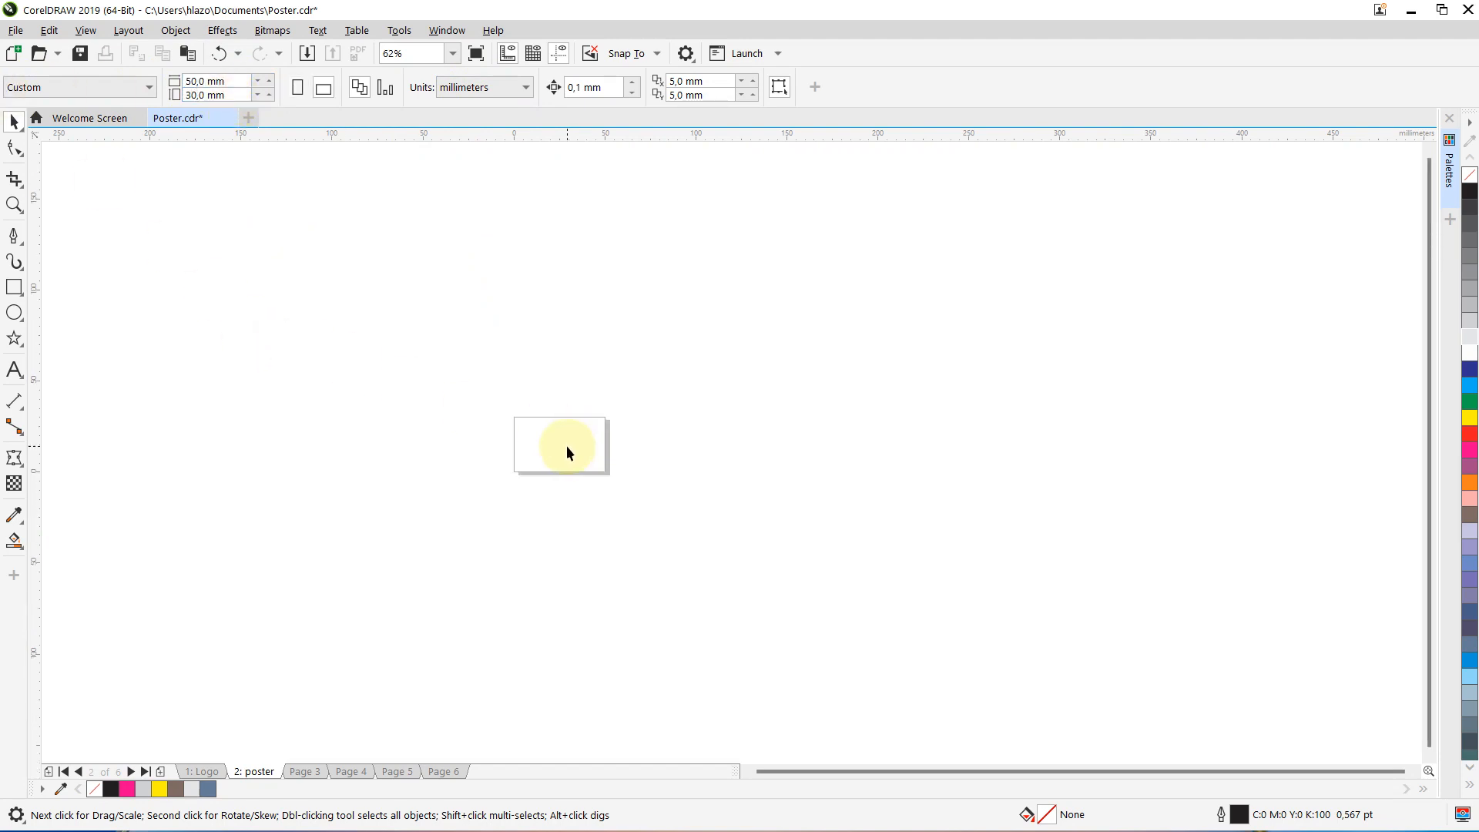
Draw a rectangle about 60.5 × 34.2 mm covering the whole page, fill it with 10% black and remove its outline
scroll(566, 445, up, 5)
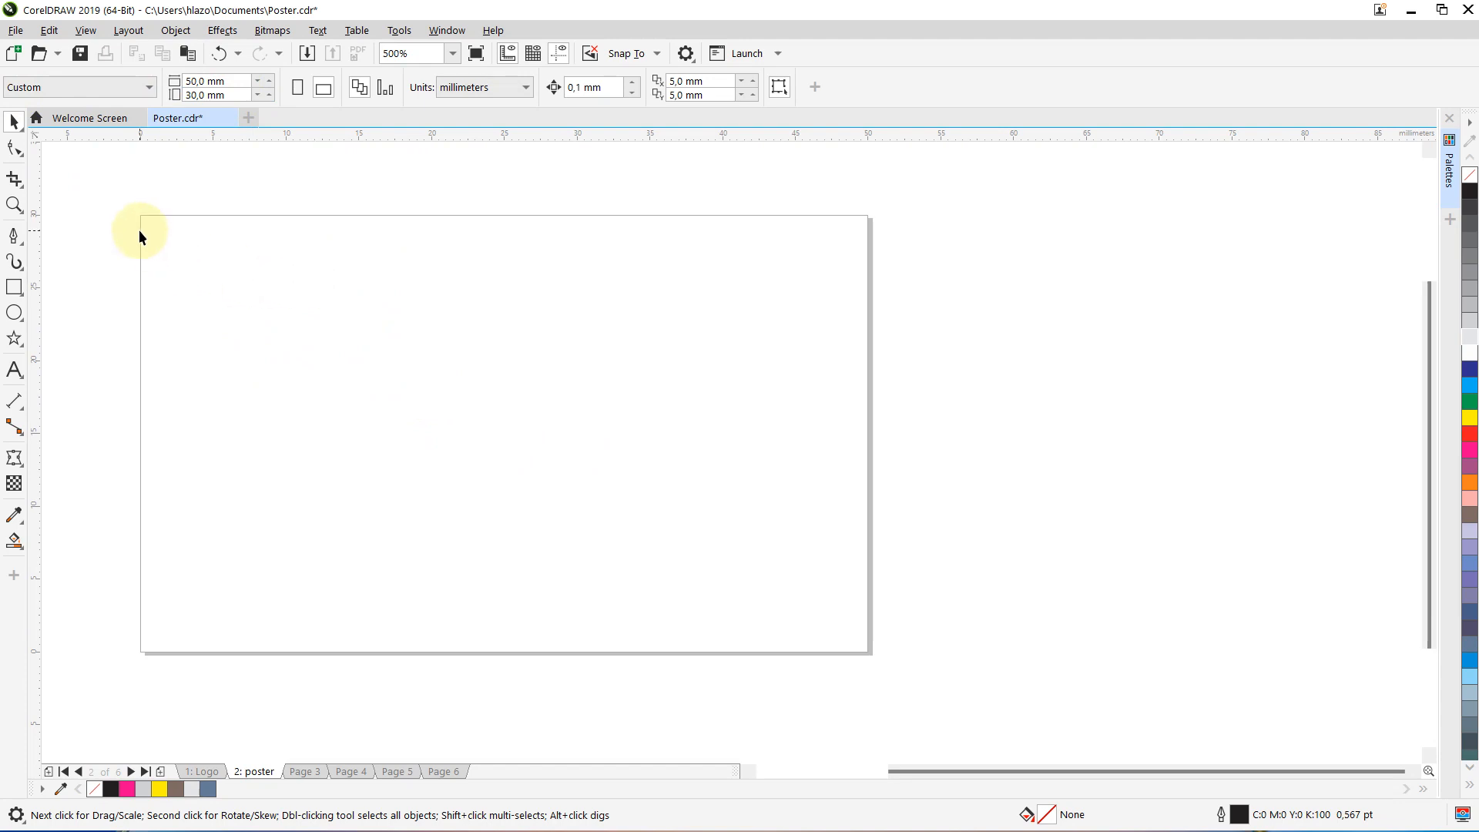
click(14, 287)
drag(105, 197, 987, 693)
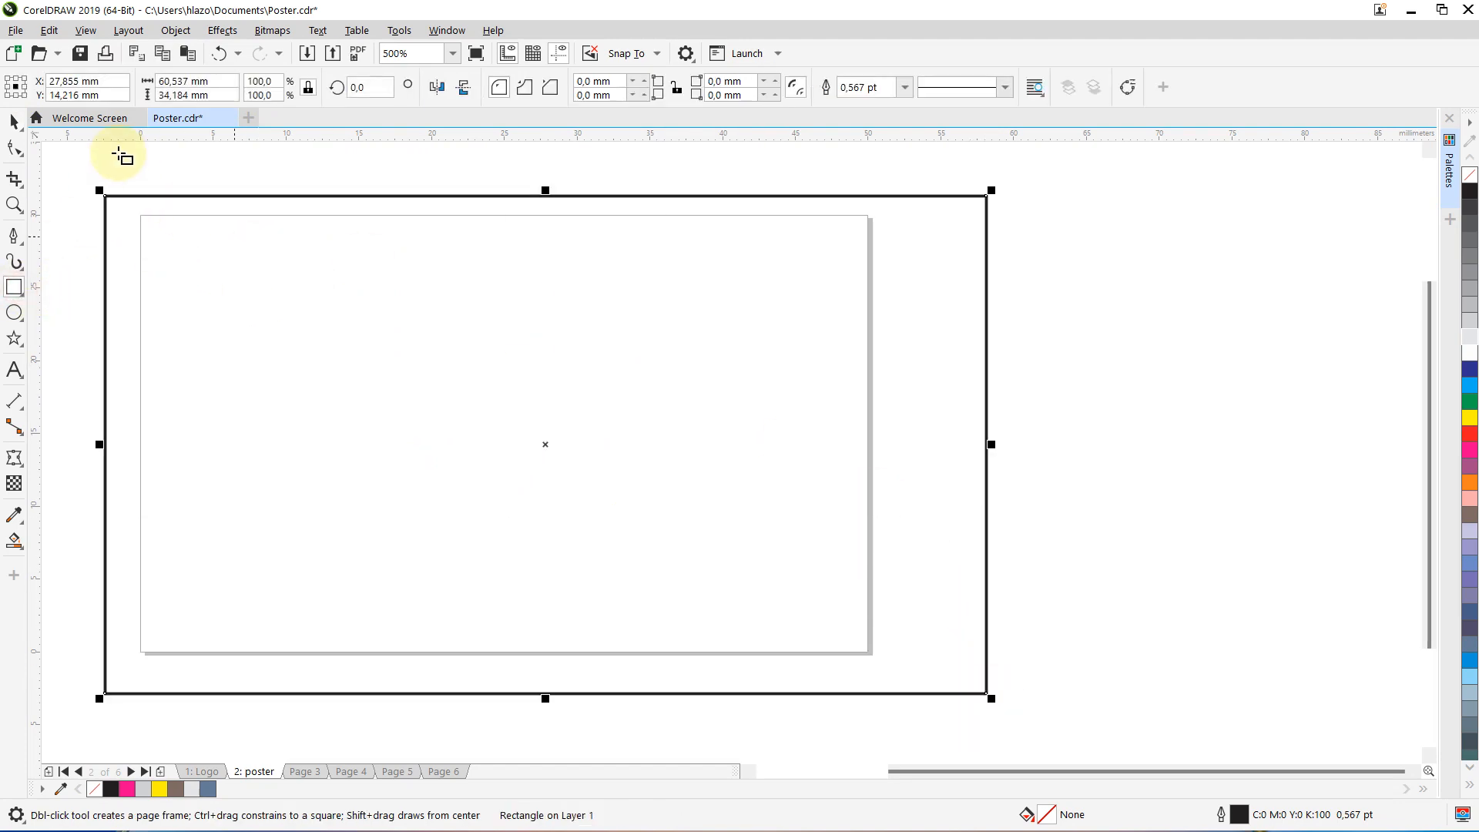
click(14, 121)
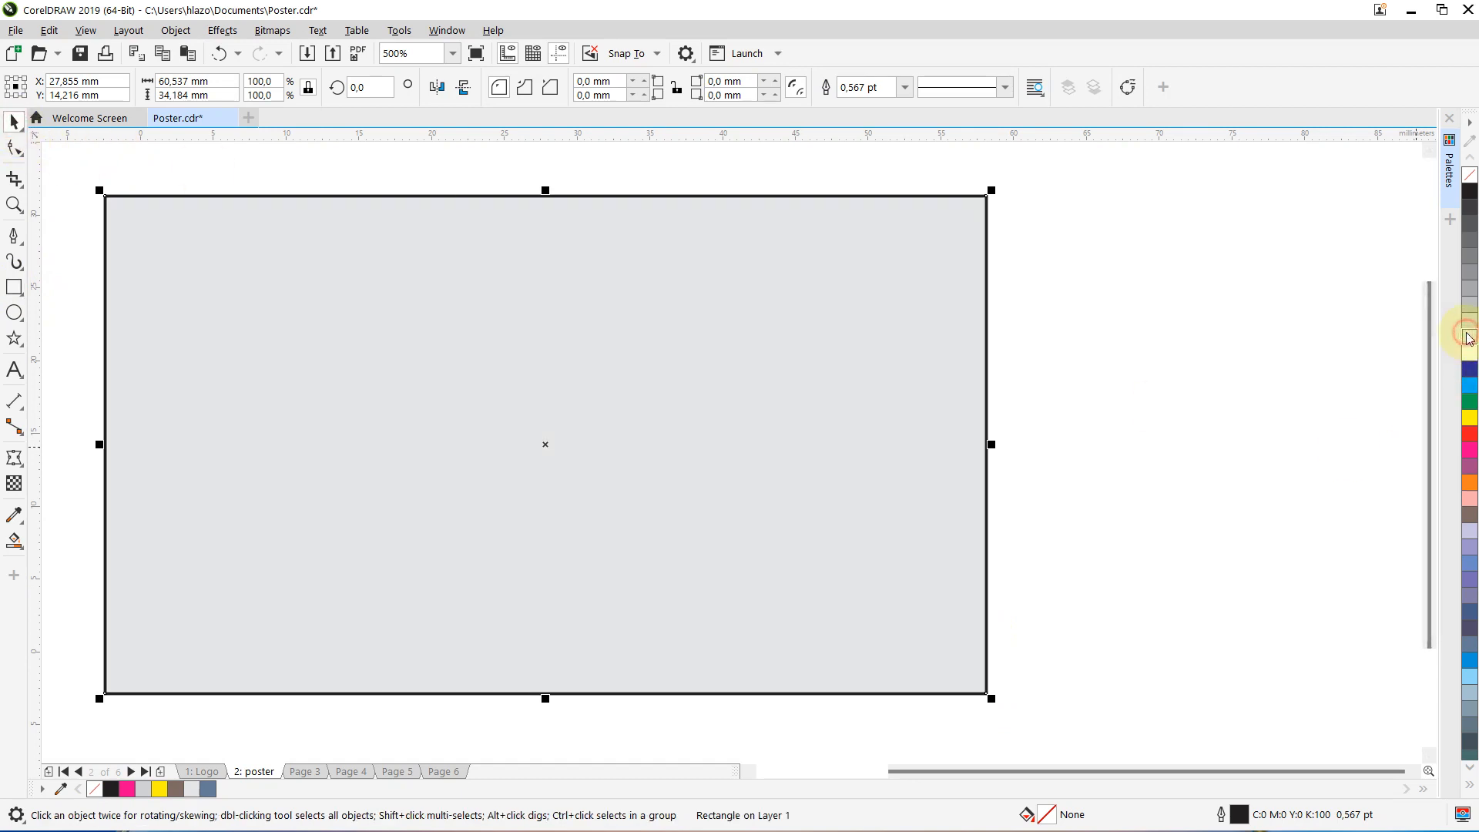
click(1467, 333)
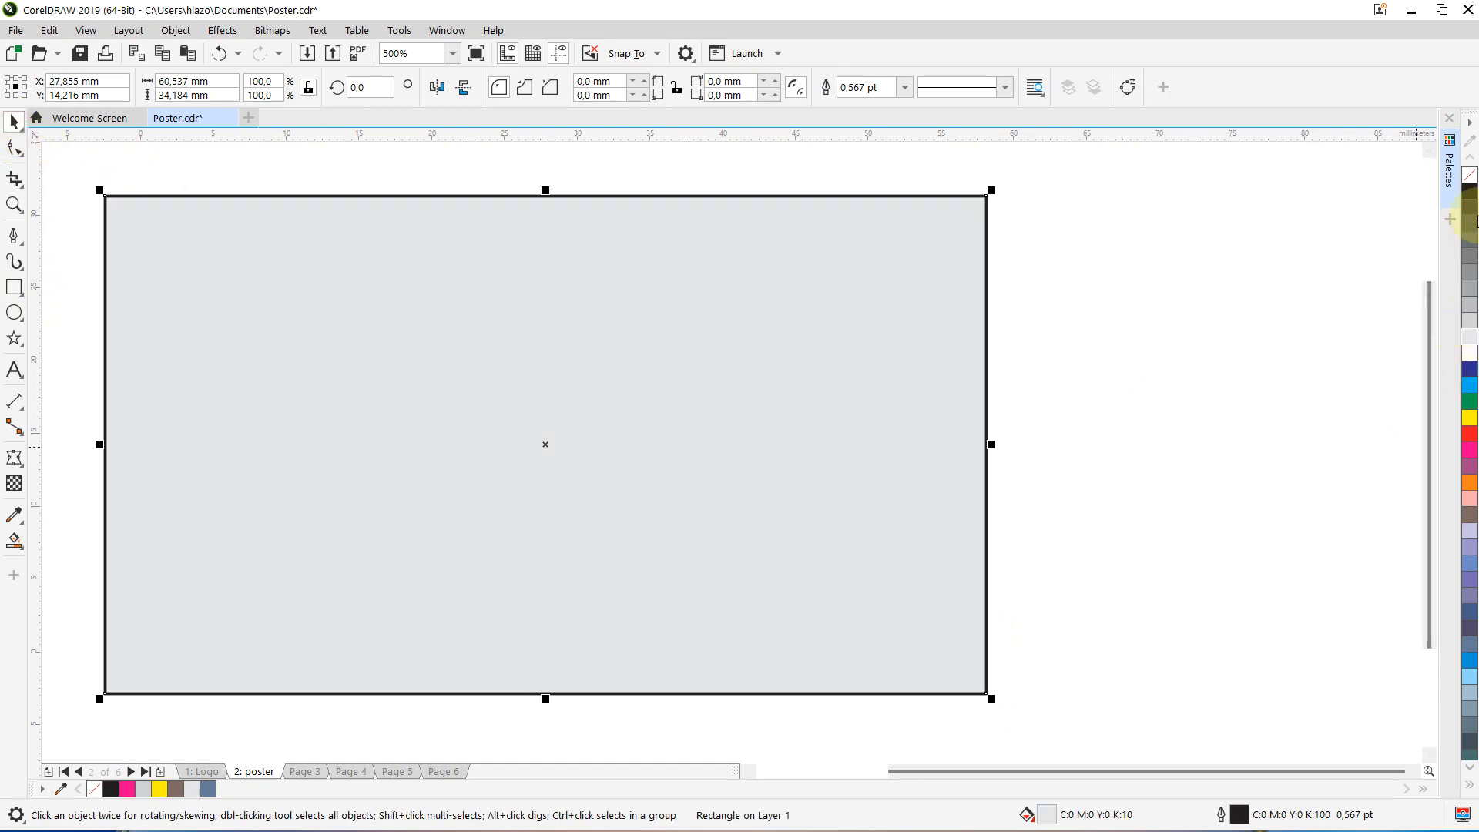
right_click(1470, 176)
click(1222, 322)
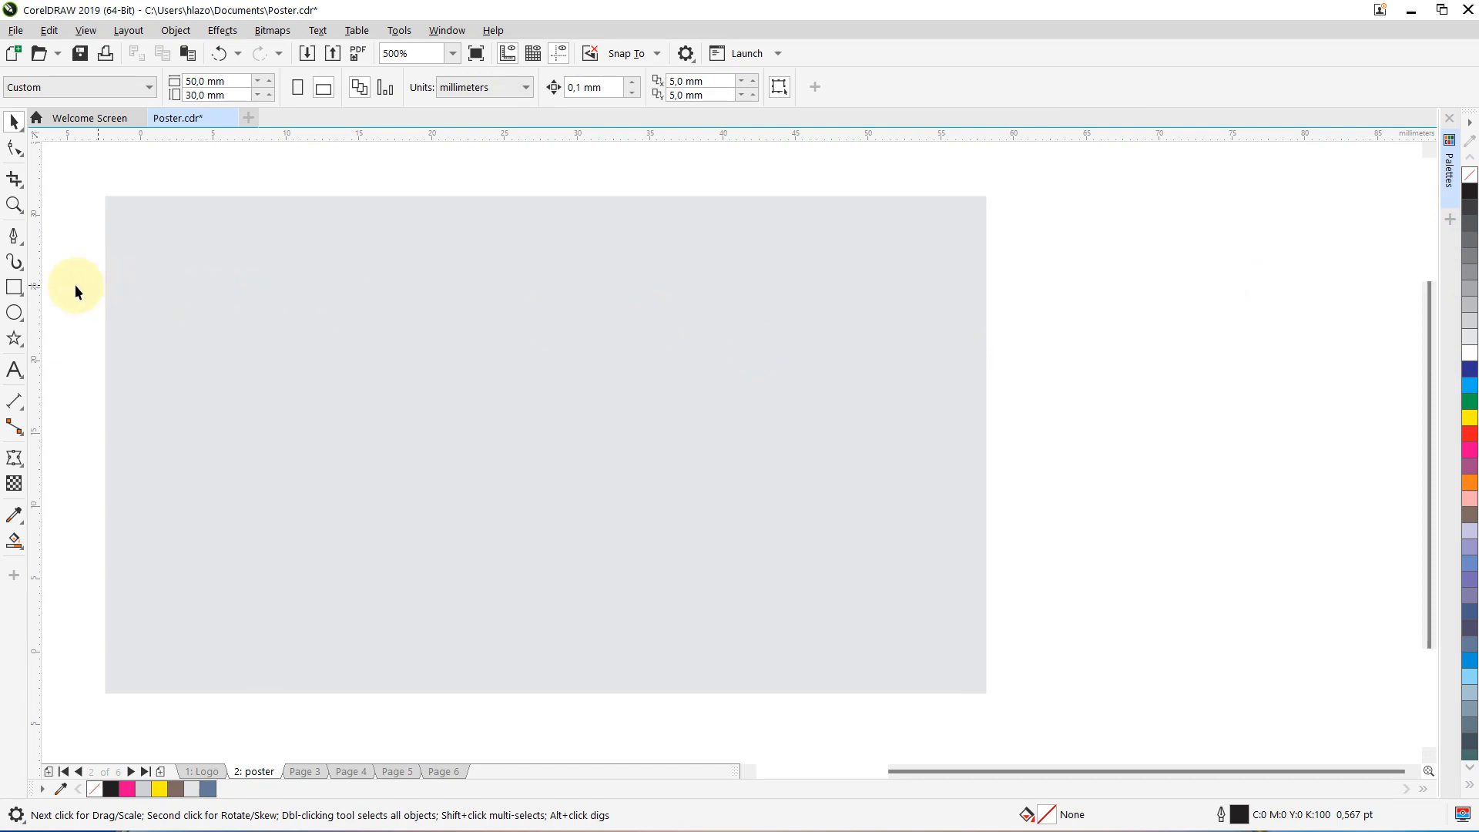
Draw a rectangle about 21.9 × 18 mm and an overlapping ellipse about 22.3 × 15.5 mm on the gray background
click(14, 288)
mouse_move(259, 246)
mouse_down()
mouse_move(473, 485)
mouse_move(577, 509)
mouse_up()
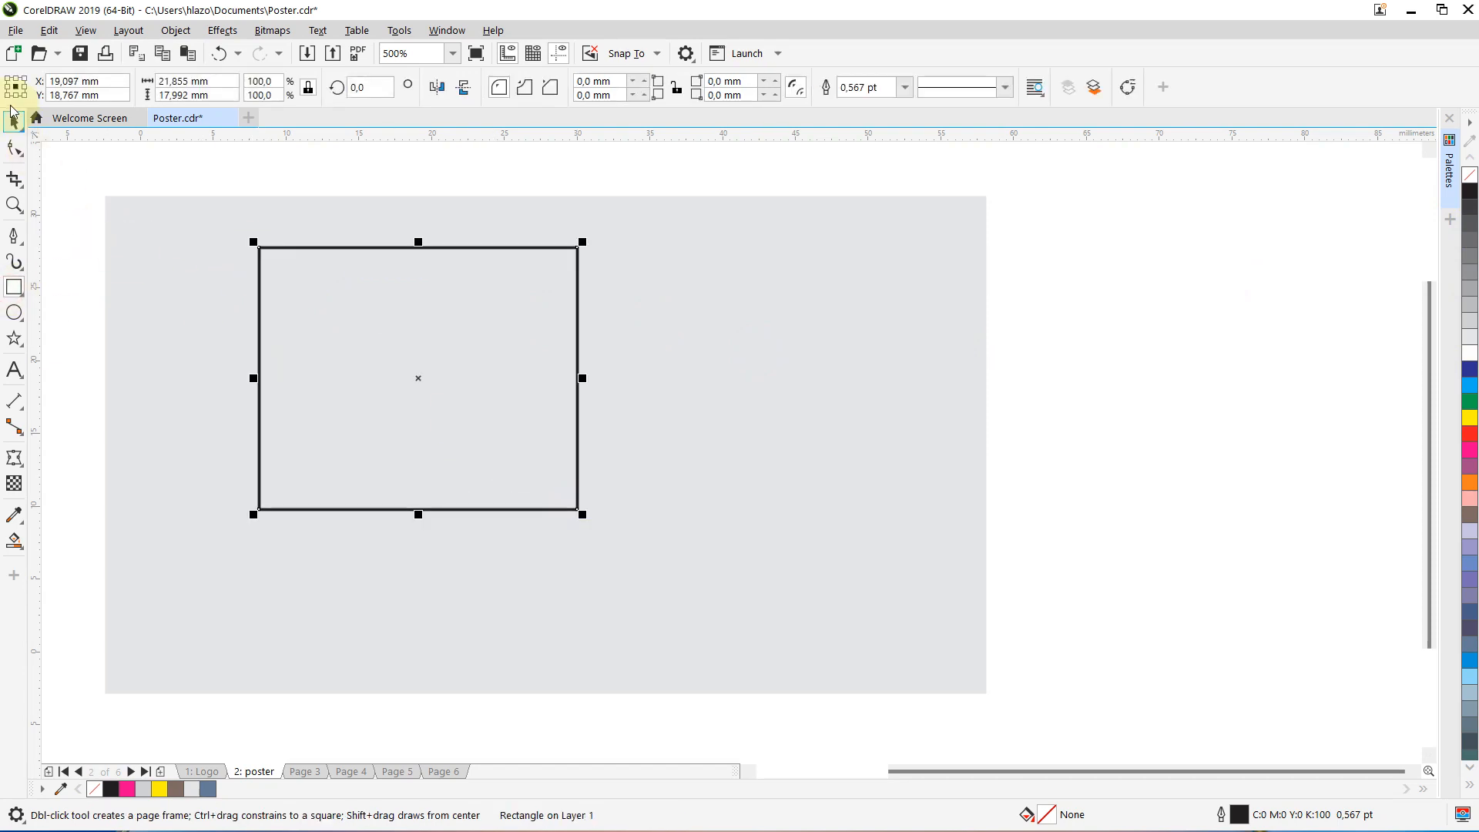
click(14, 120)
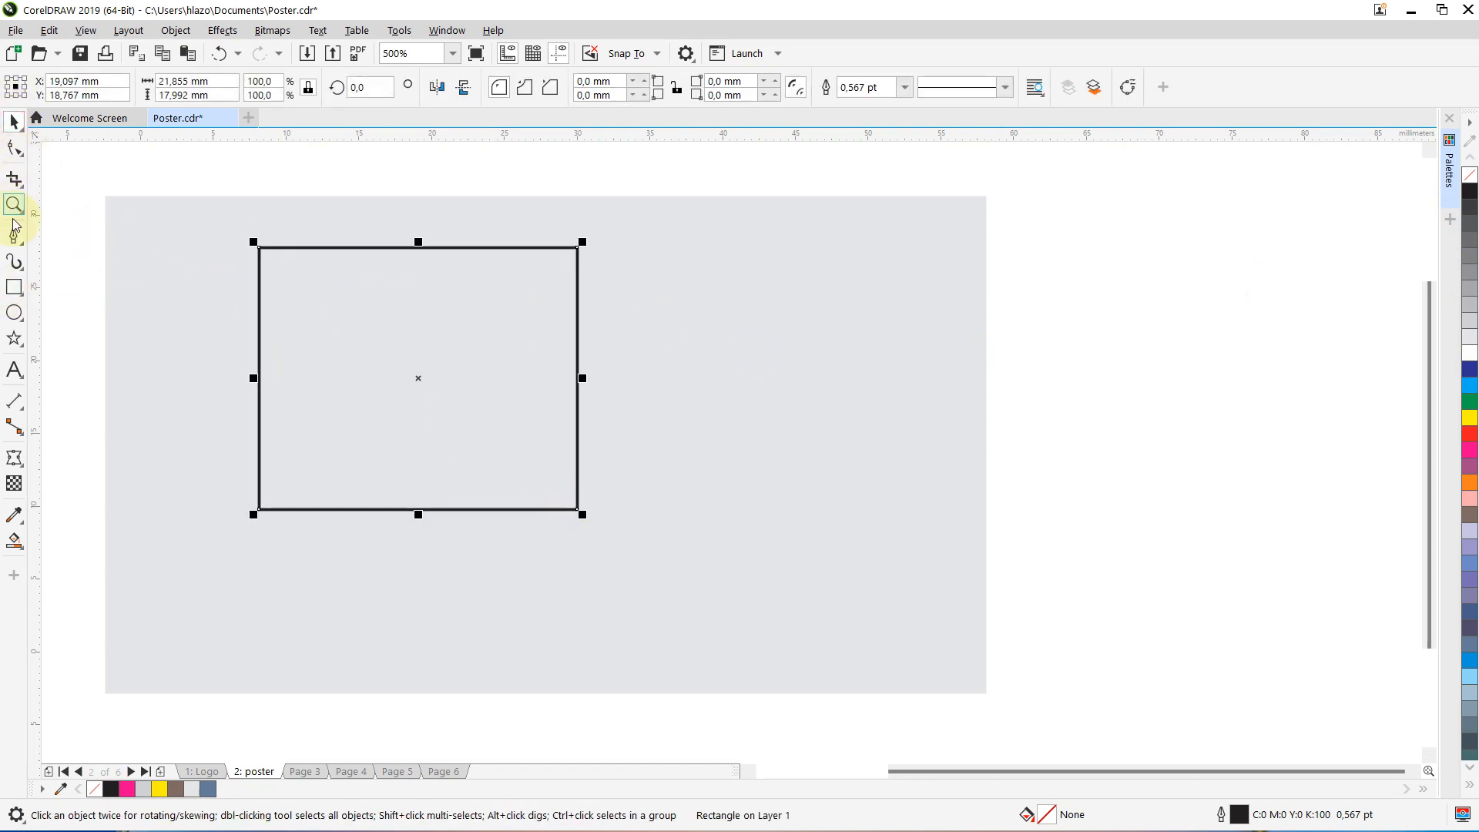
click(14, 311)
drag(493, 167, 829, 401)
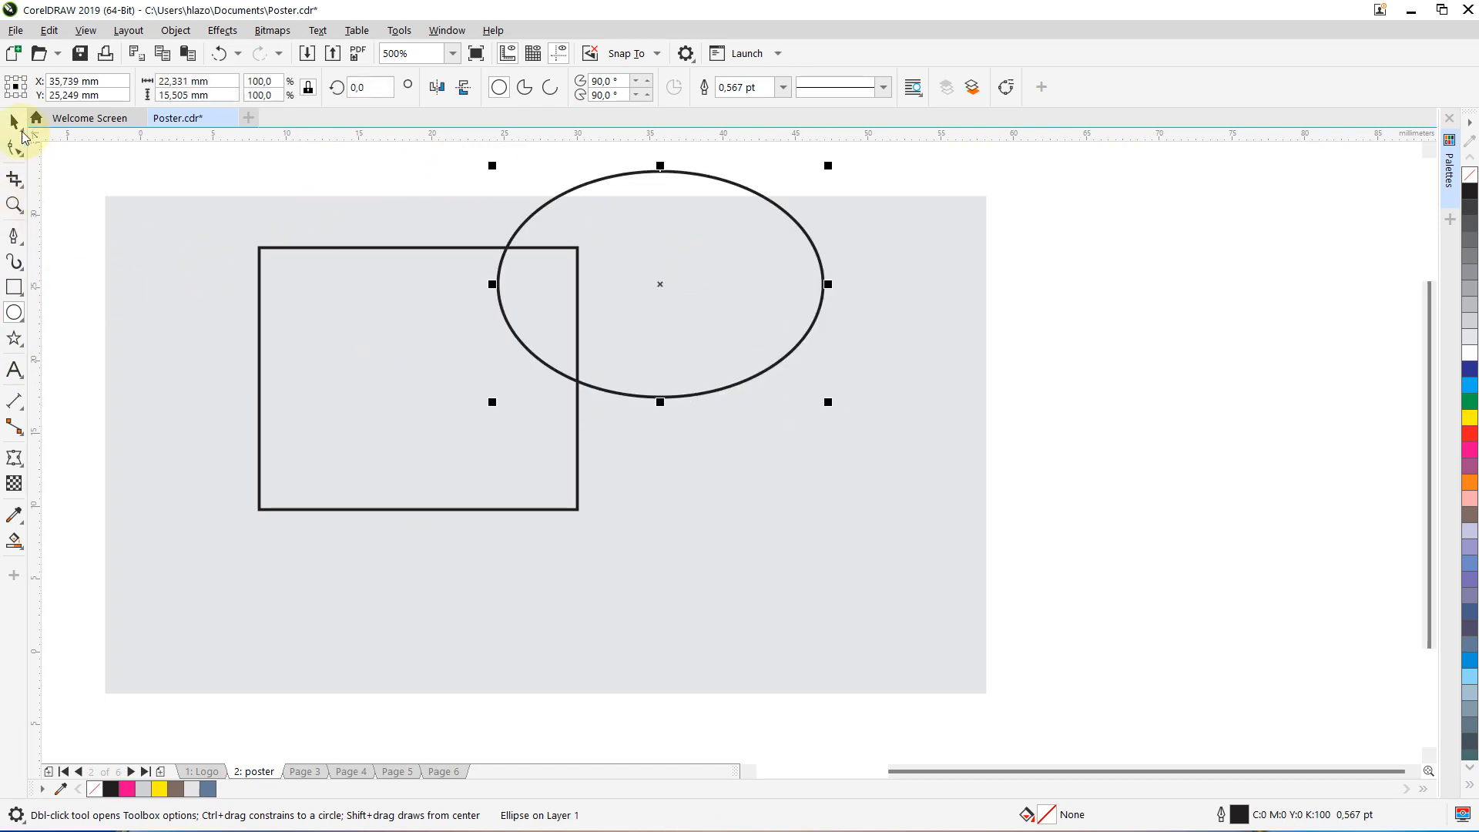
Fill both the small rectangle and the ellipse with blue (C:100 M:100 Y:0 K:0)
click(14, 121)
drag(165, 155, 829, 551)
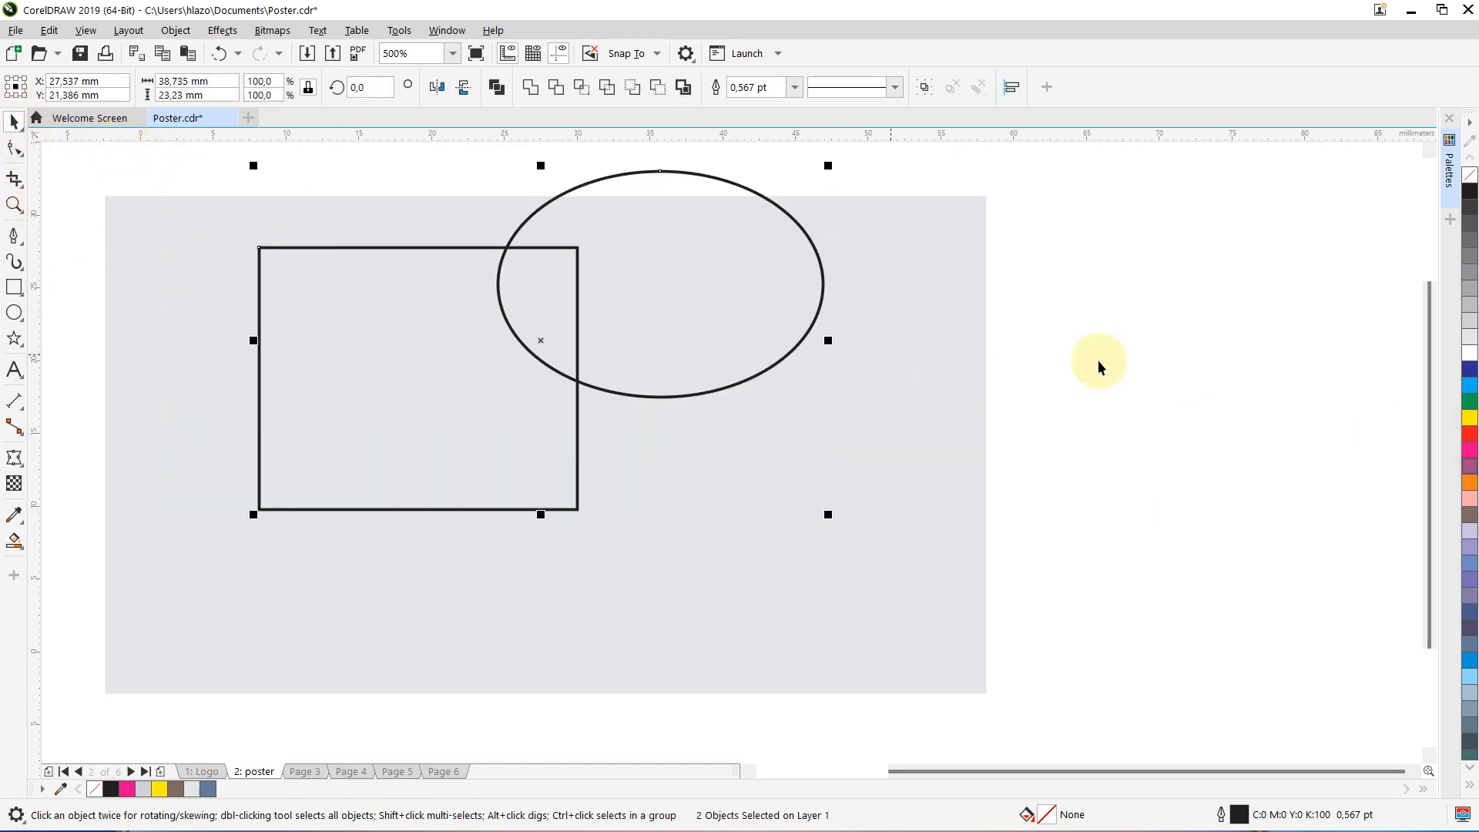
click(1470, 369)
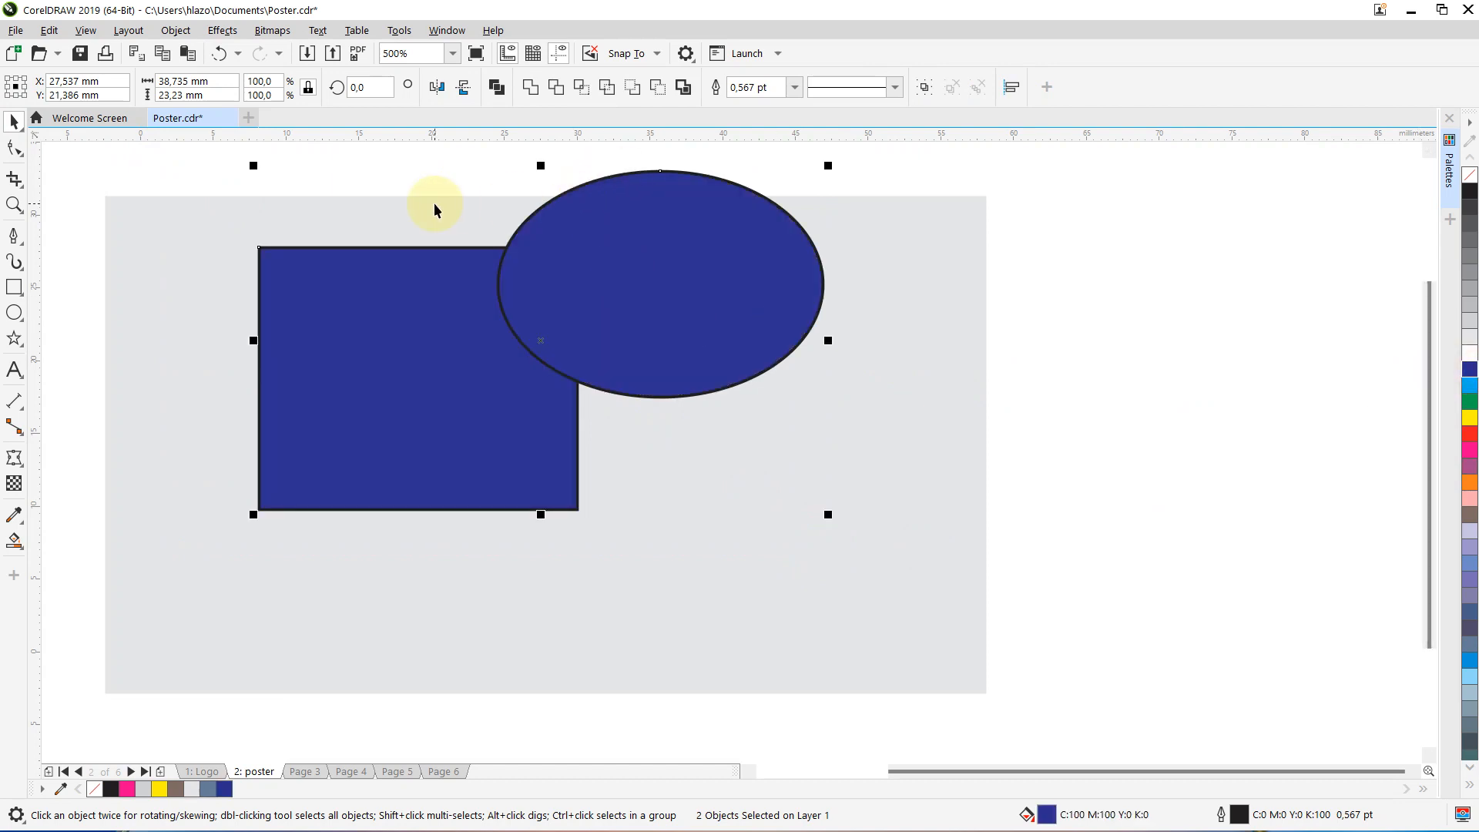
click(387, 172)
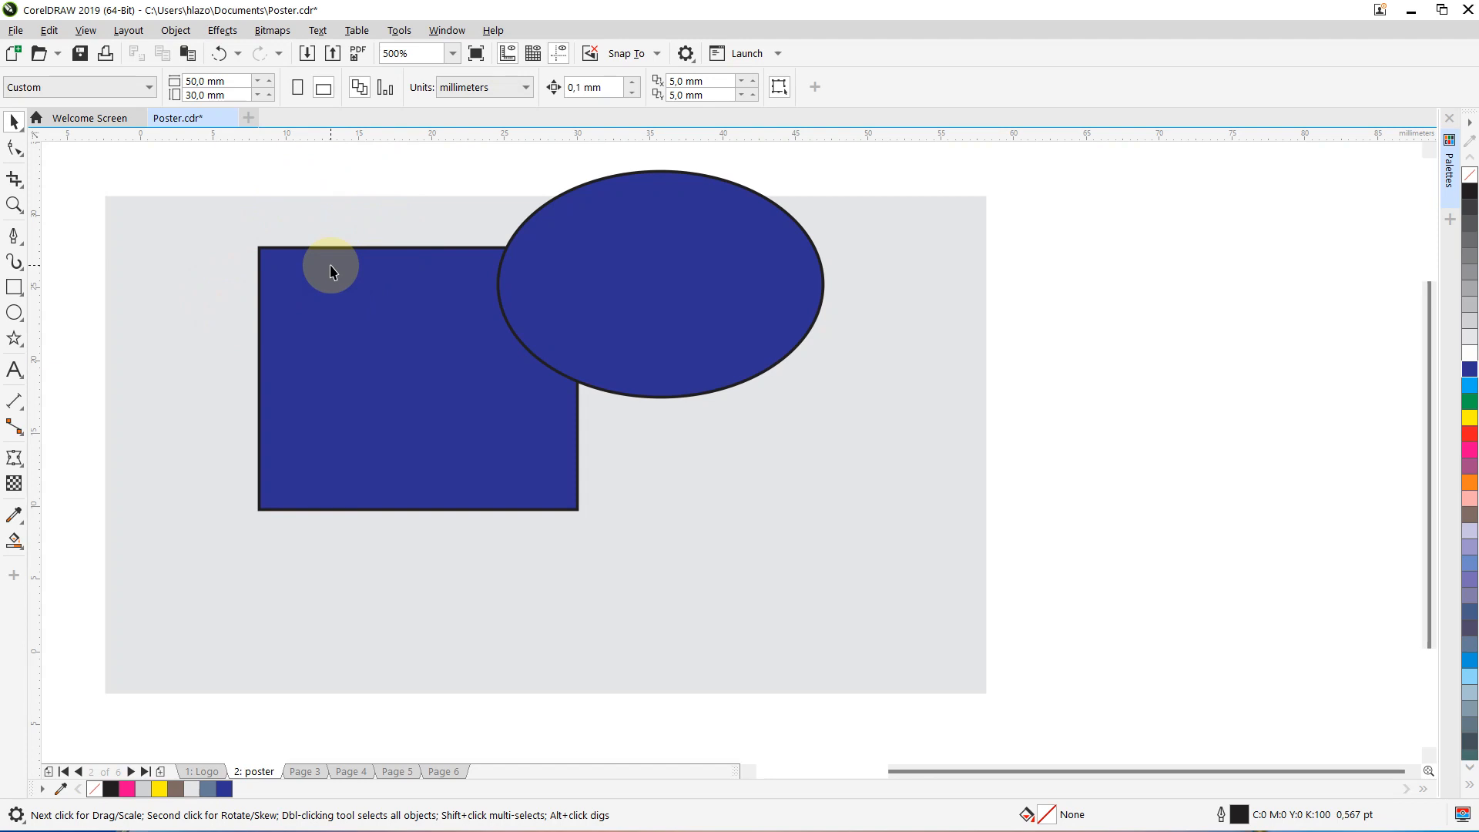
click(14, 286)
mouse_move(152, 212)
mouse_down()
mouse_move(773, 403)
mouse_move(916, 560)
mouse_up()
click(15, 121)
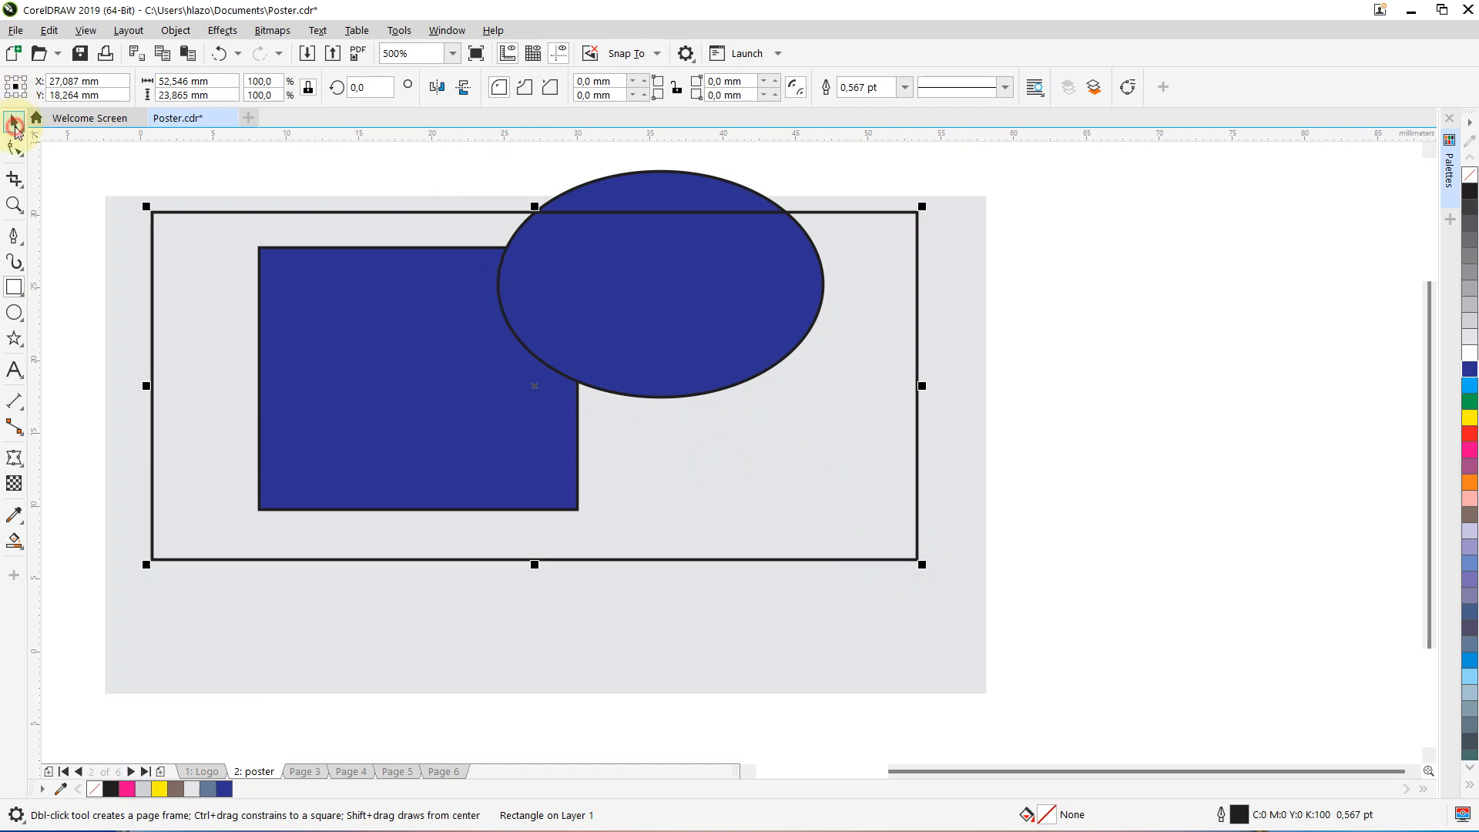
key(Delete)
click(302, 163)
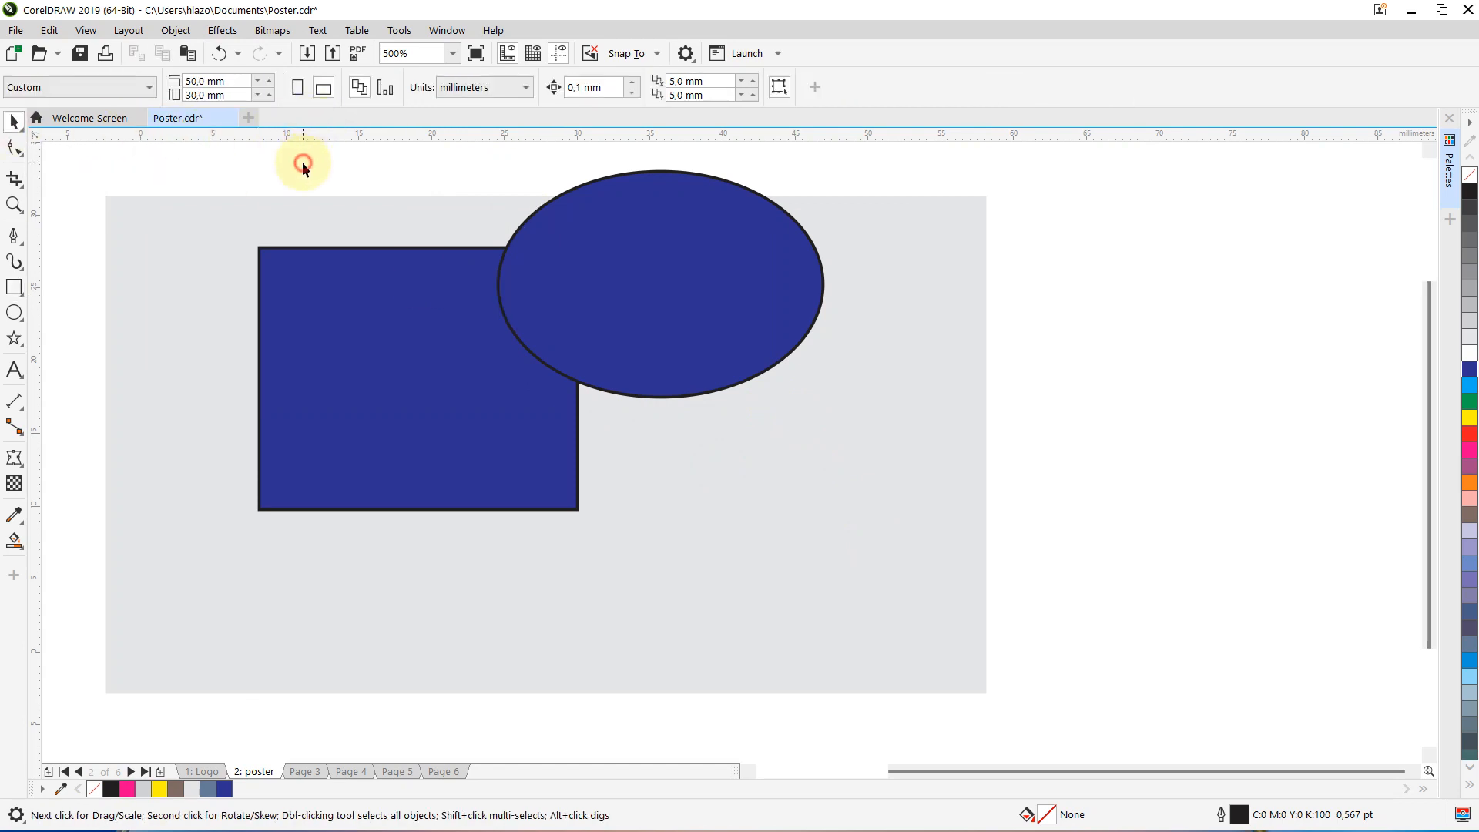
Delete the blue rectangle and the blue ellipse from the gray background
drag(198, 175, 828, 589)
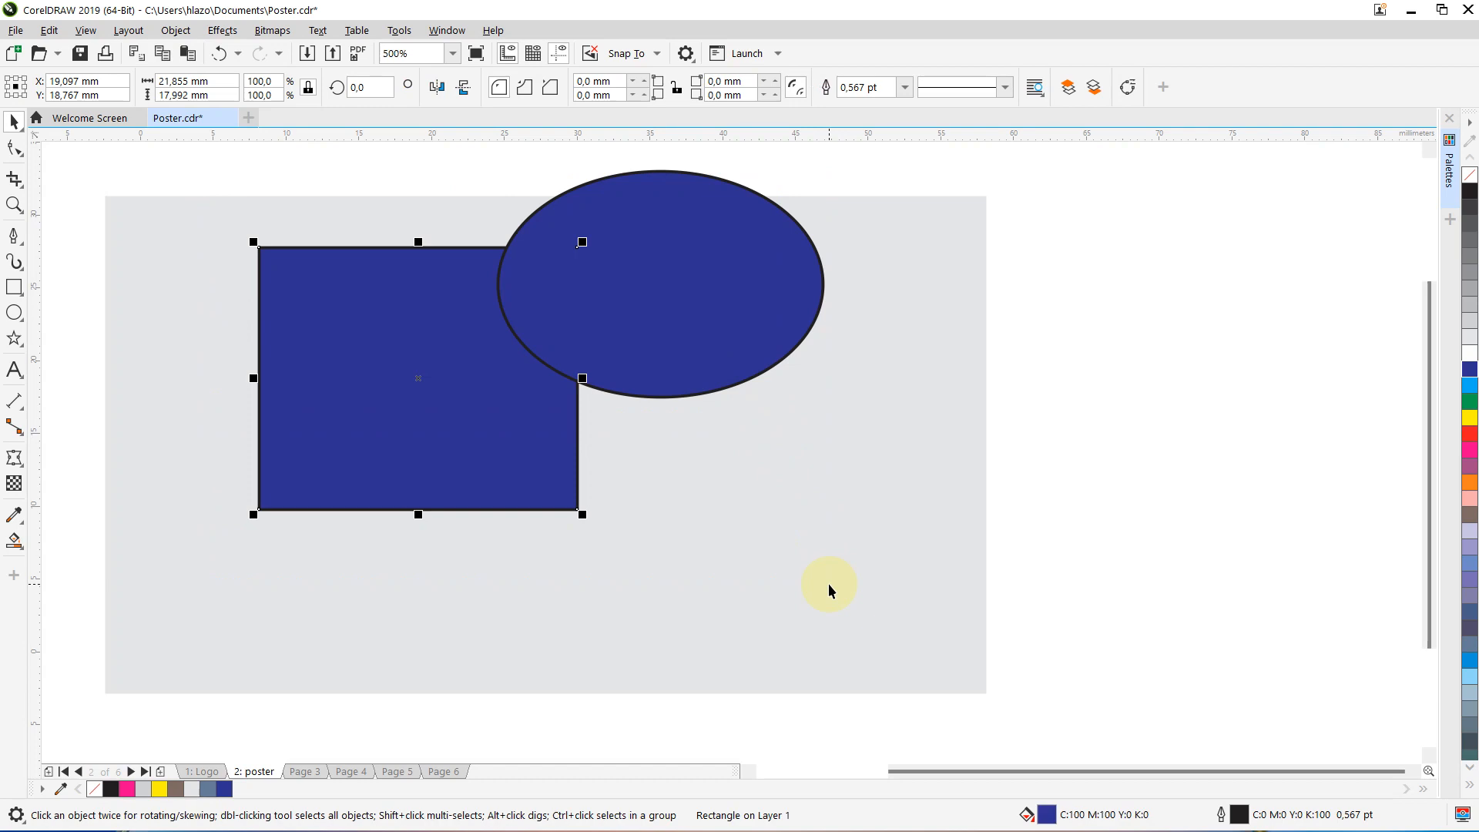
key(Delete)
click(694, 331)
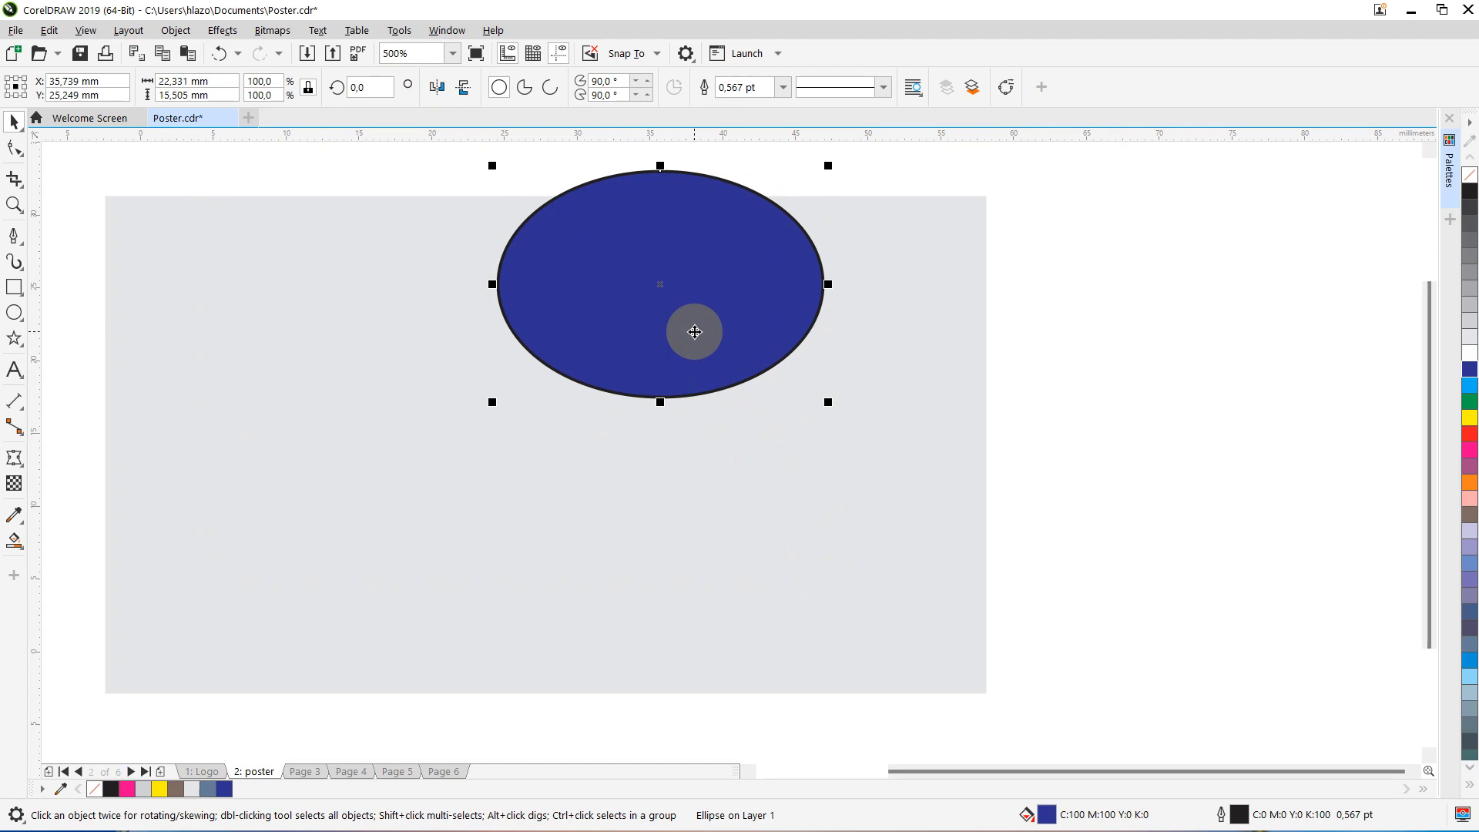
key(Delete)
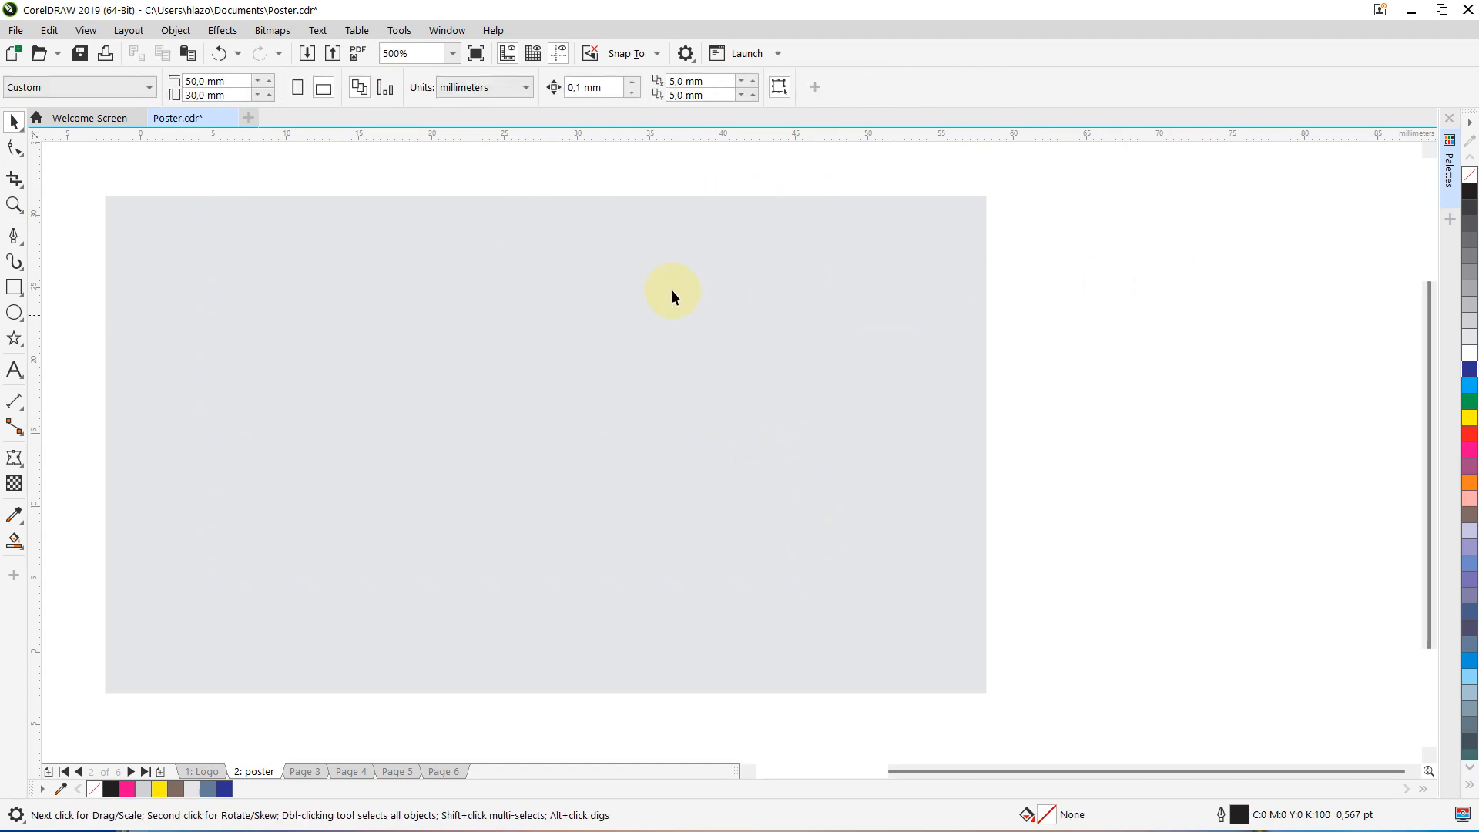
Stretch the gray background rectangle upward to about 36.4 mm high and reposition it over the page, centered near X 26.3 mm, Y 16.1 mm
click(553, 362)
drag(545, 192, 547, 165)
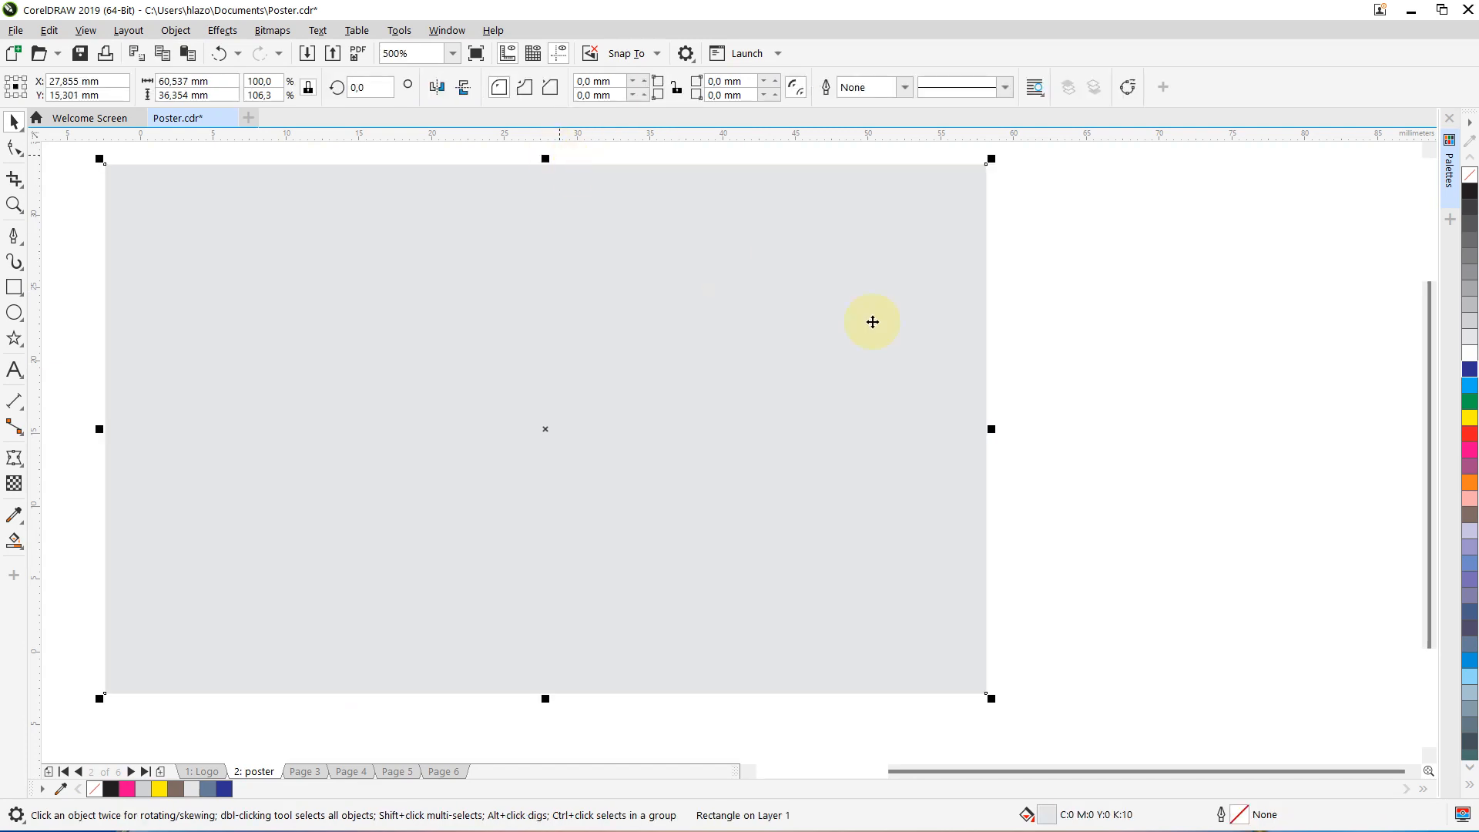
click(1108, 325)
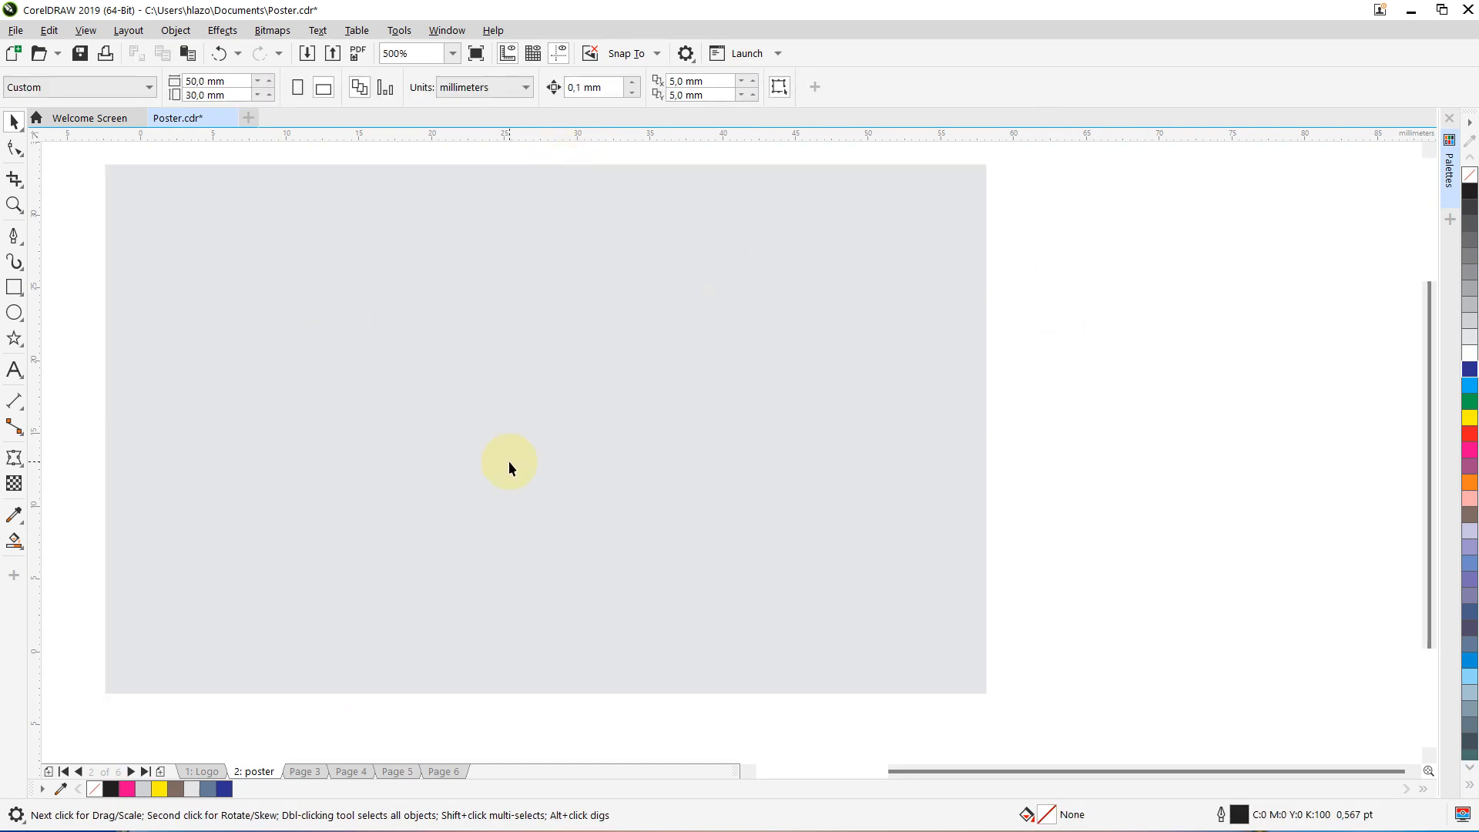
drag(511, 425, 886, 336)
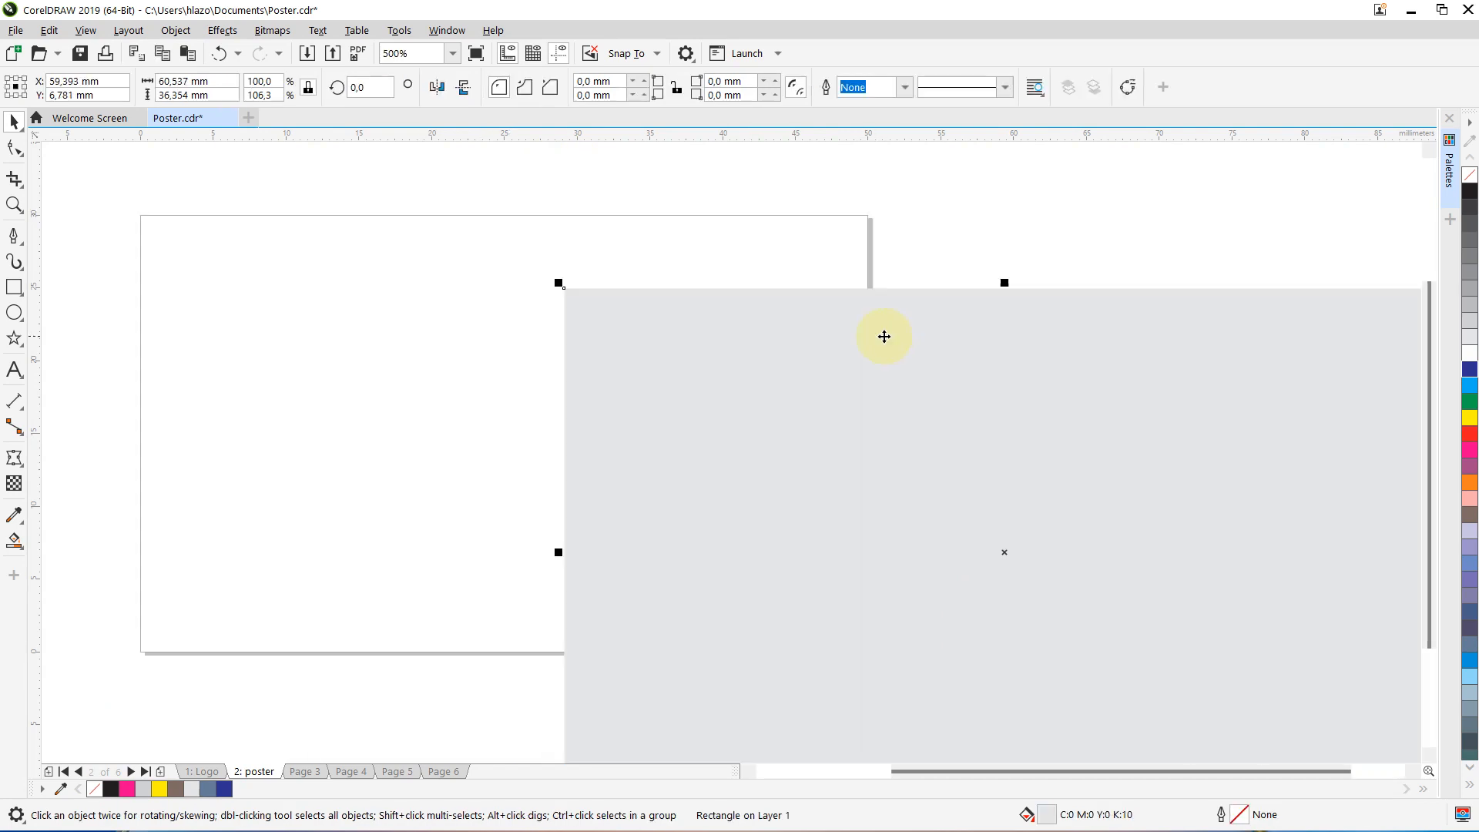
drag(898, 437, 415, 302)
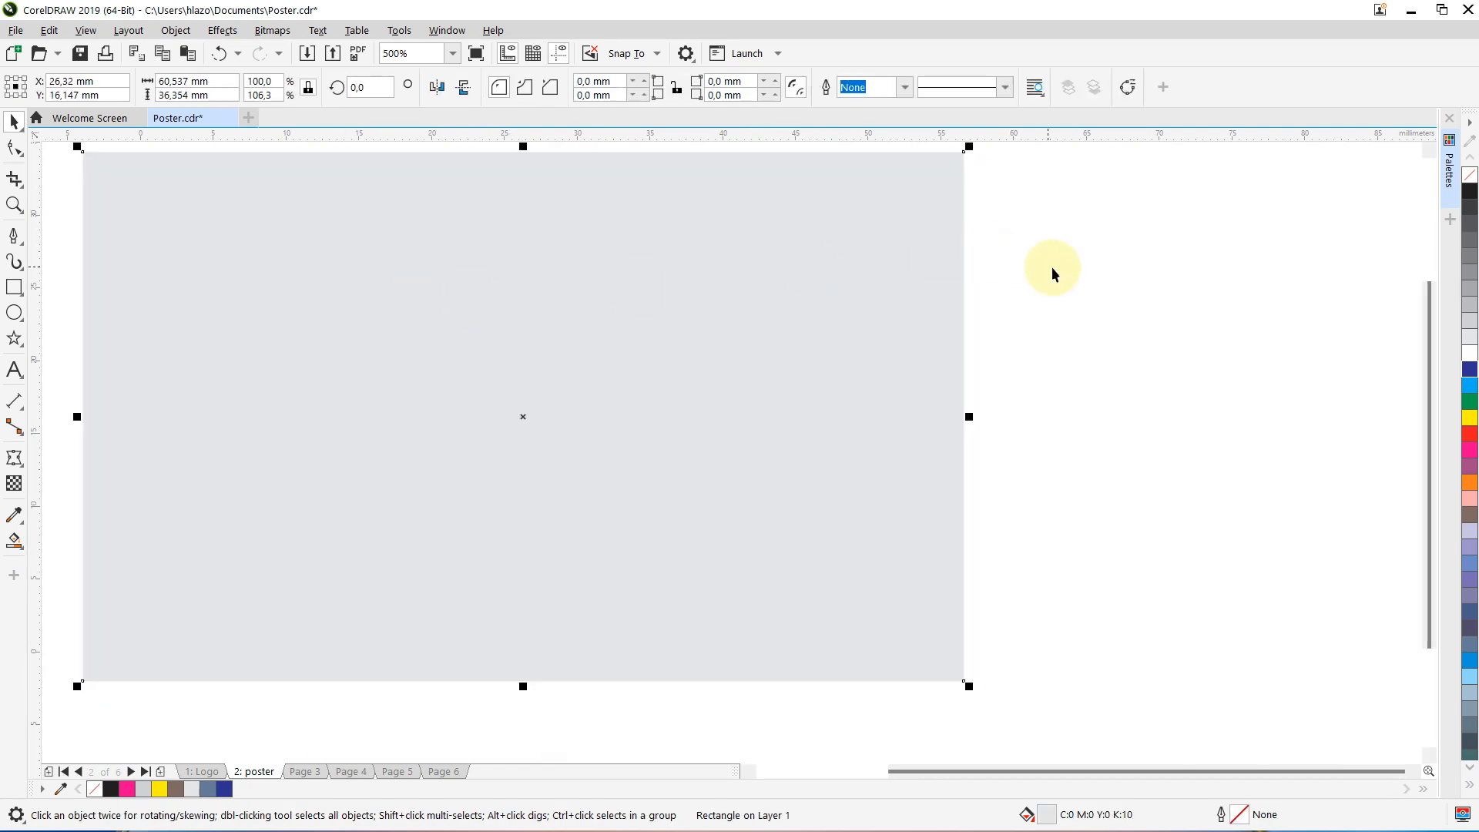
click(1052, 270)
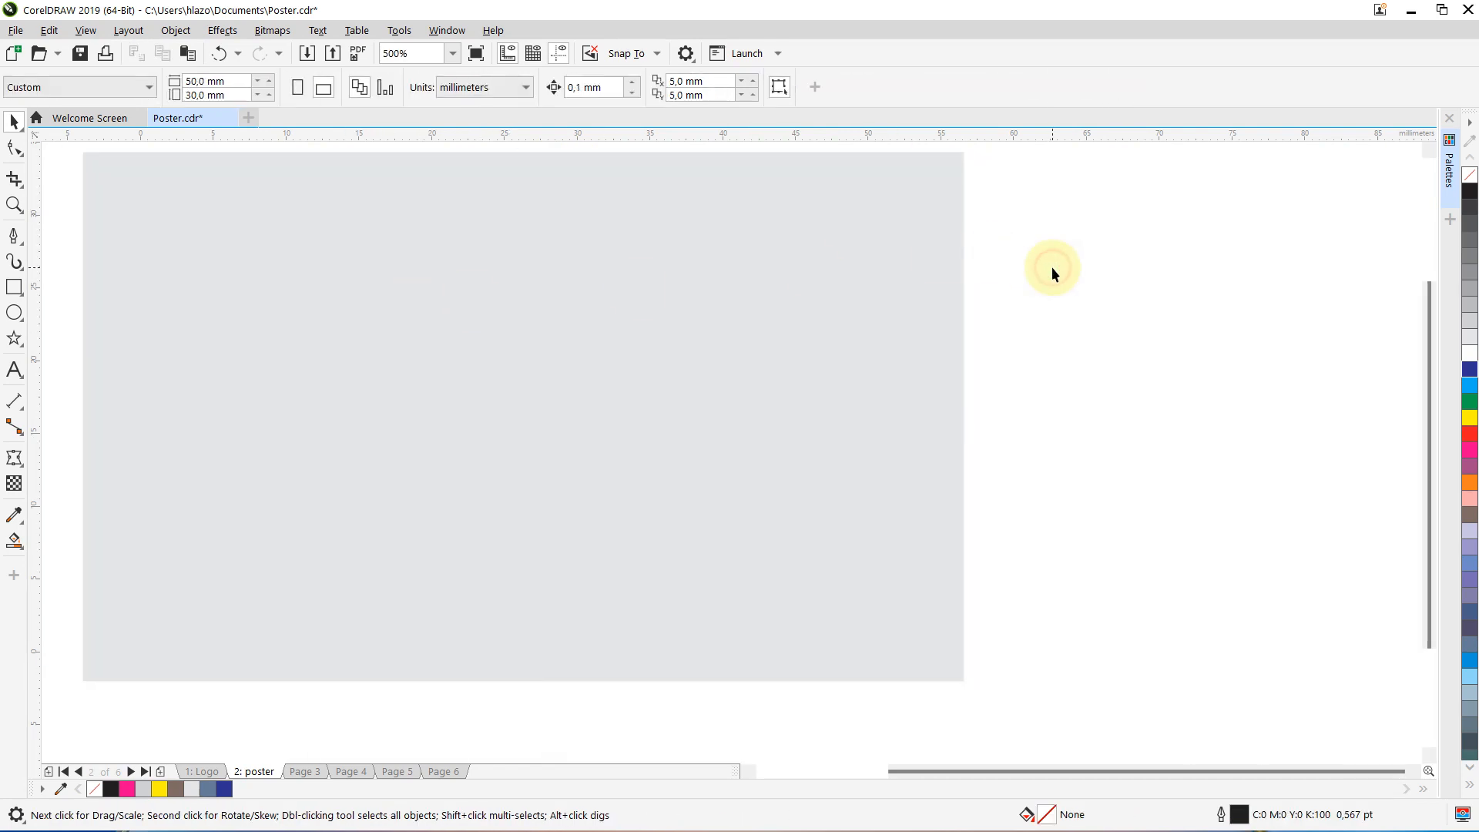
click(16, 288)
drag(553, 279, 851, 465)
key(ctrl+z)
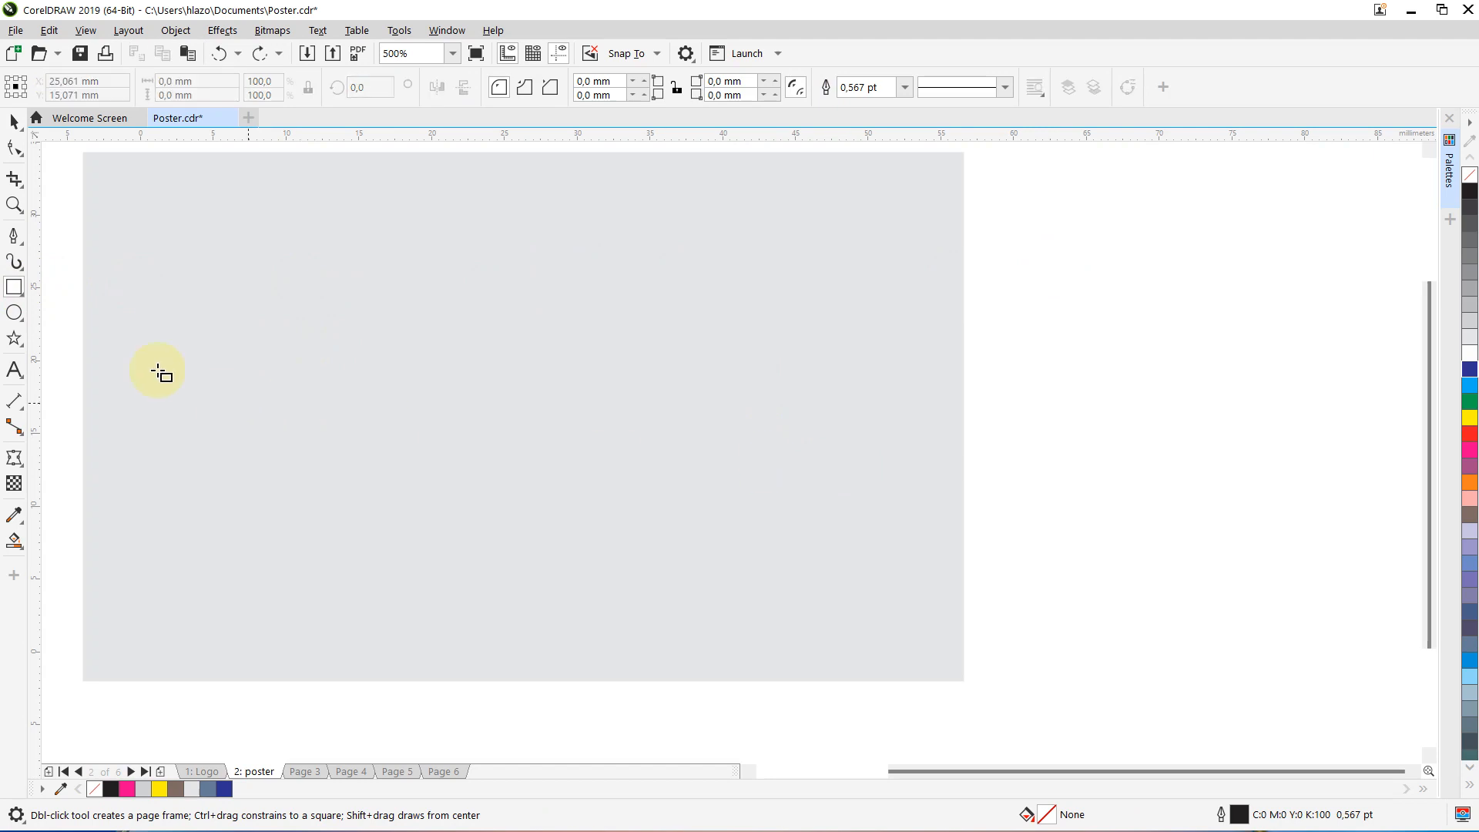
click(11, 119)
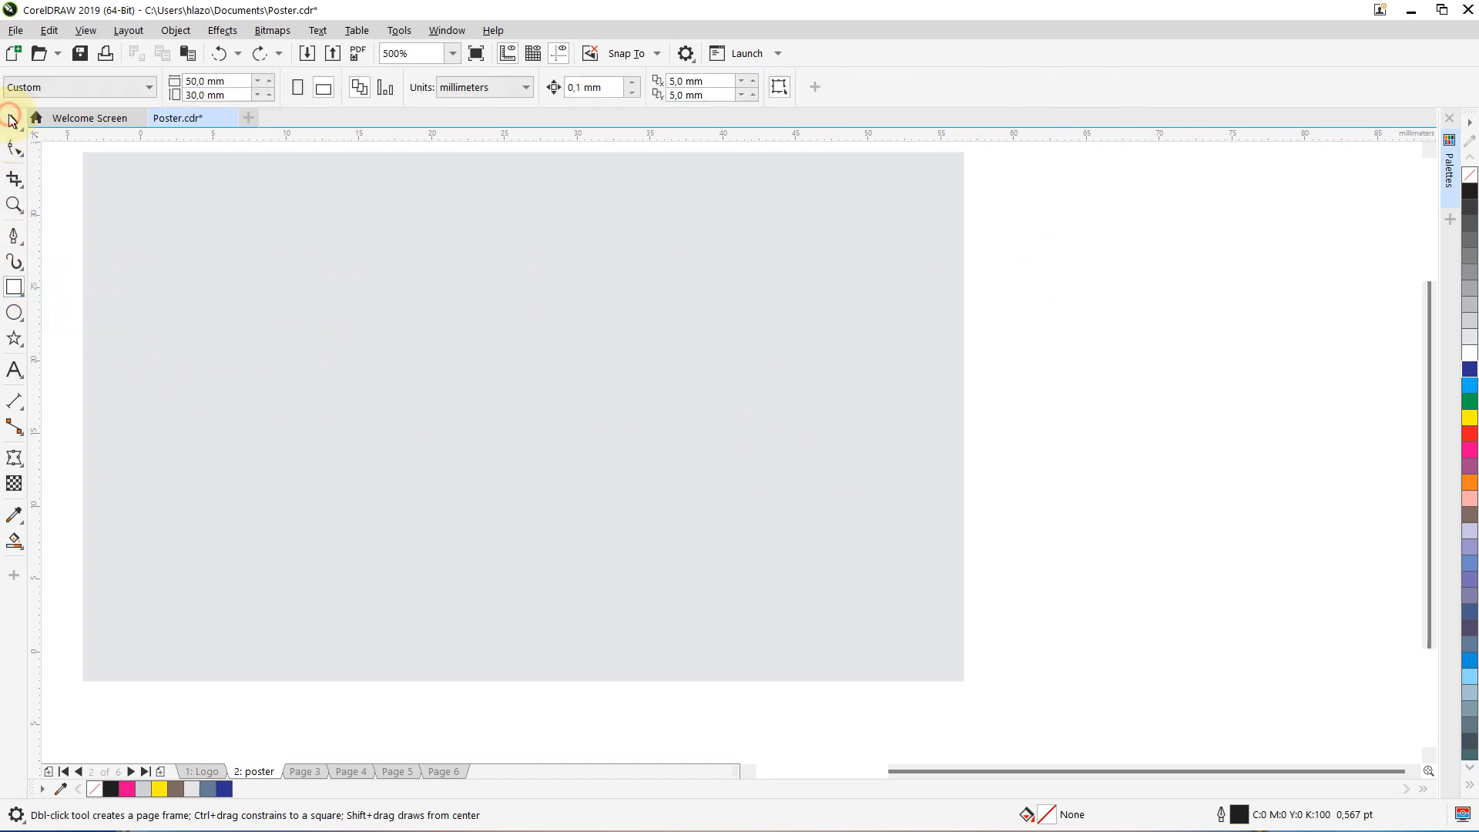
click(703, 297)
click(1180, 282)
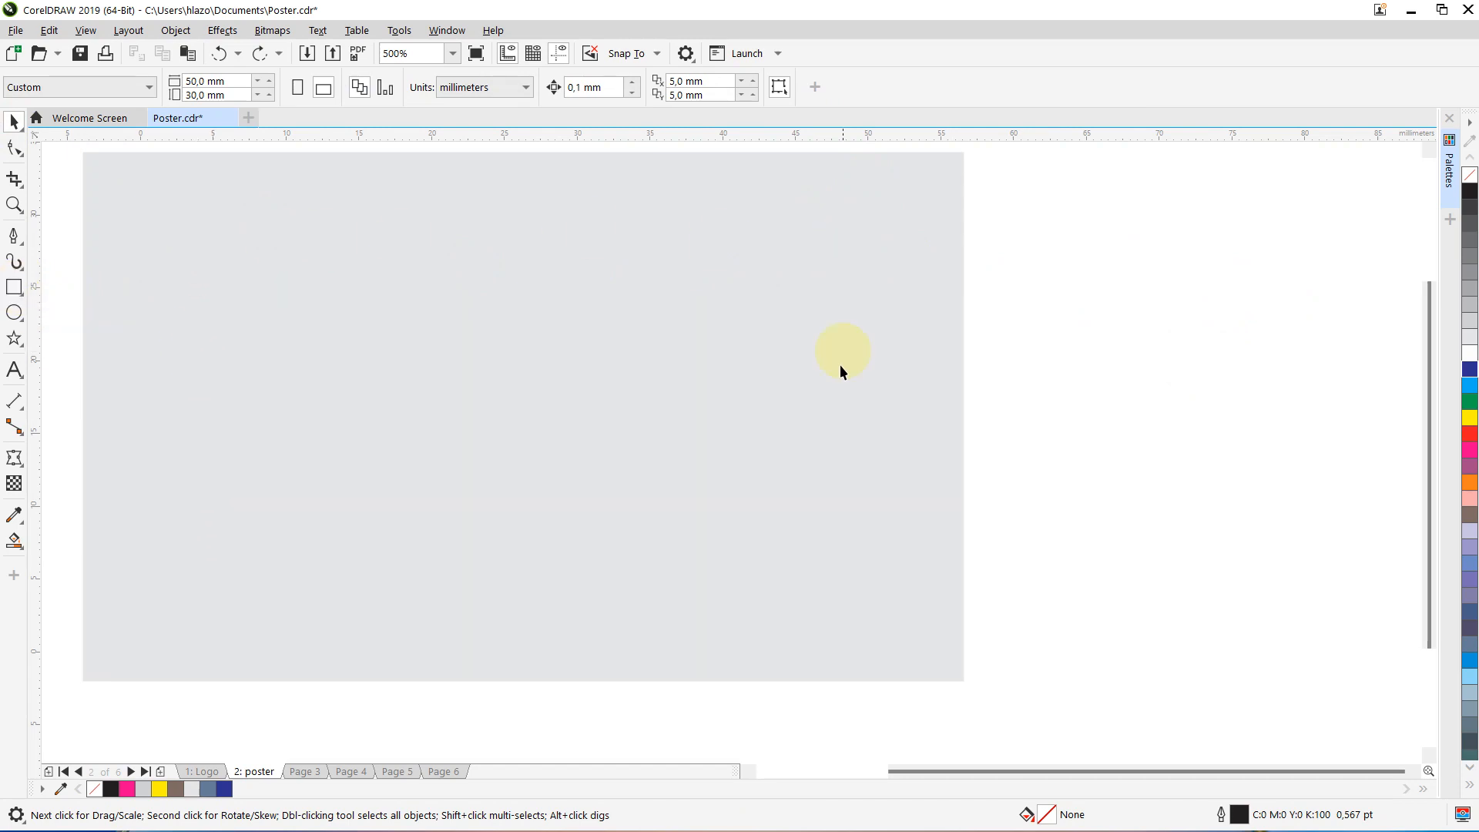
Create a 50 × 30 mm page frame rectangle matching the page and bring it to the front of the page
double_click(15, 288)
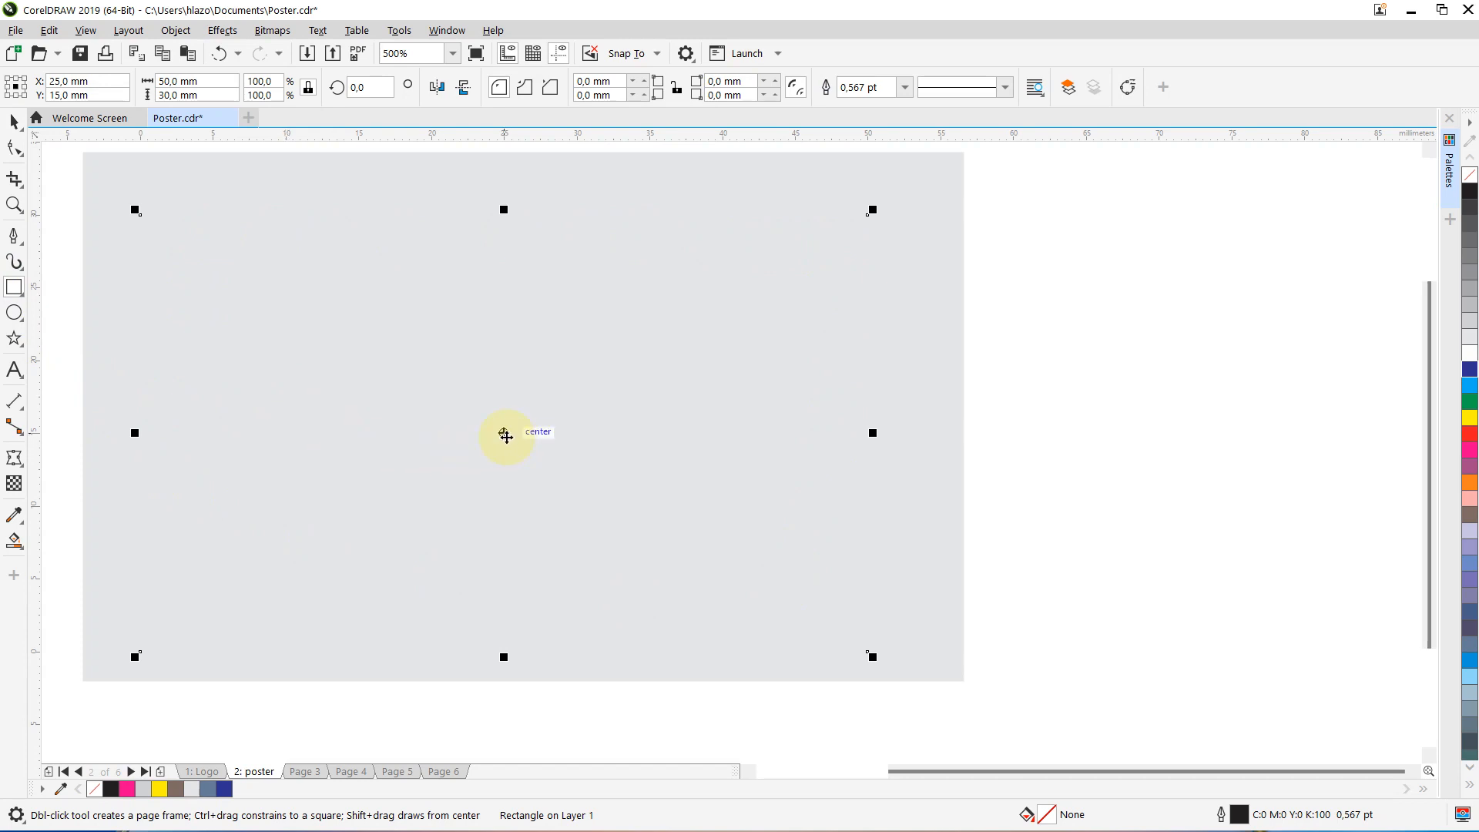
right_click(505, 436)
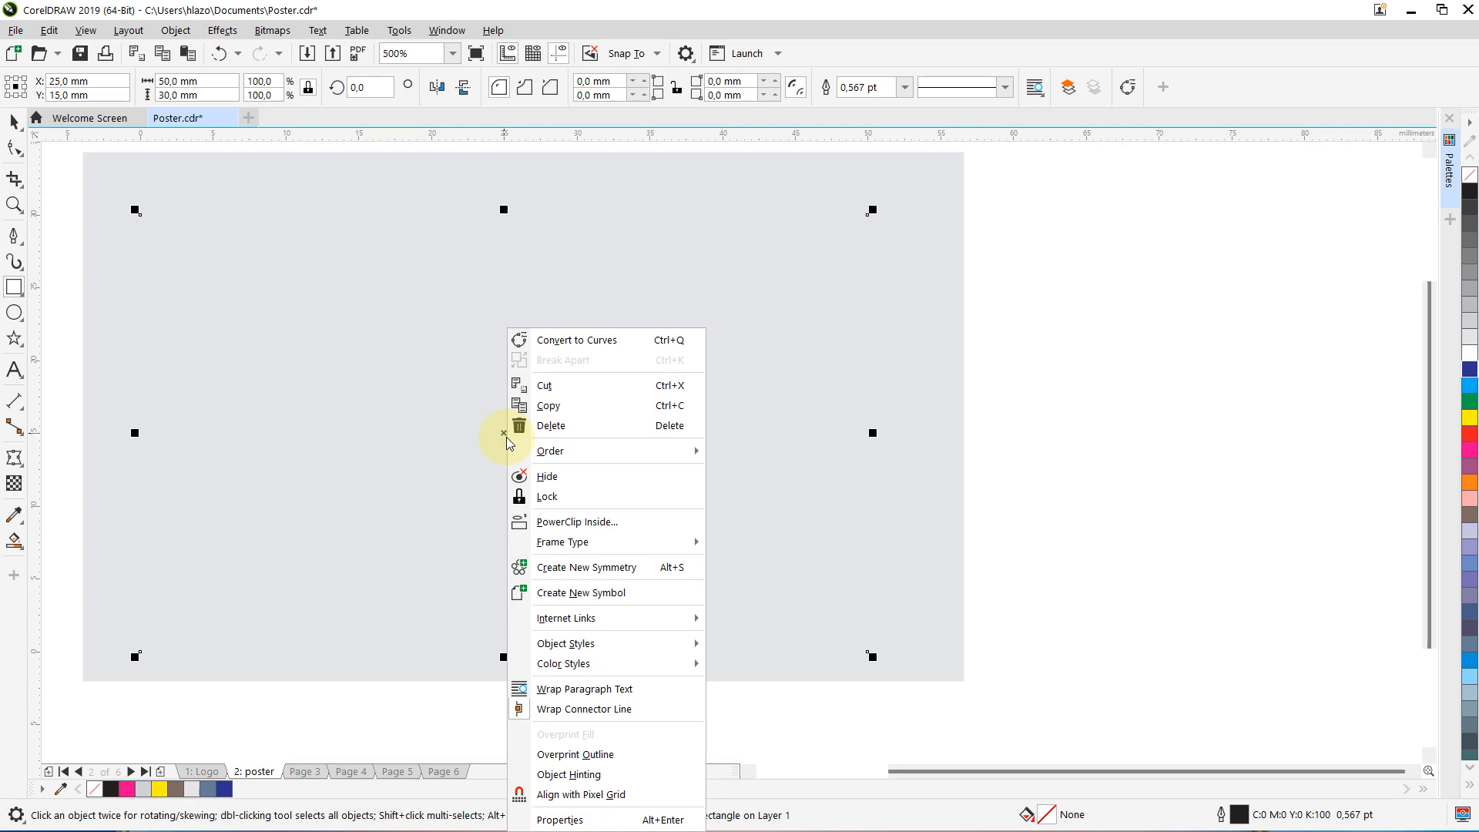
mouse_move(558, 458)
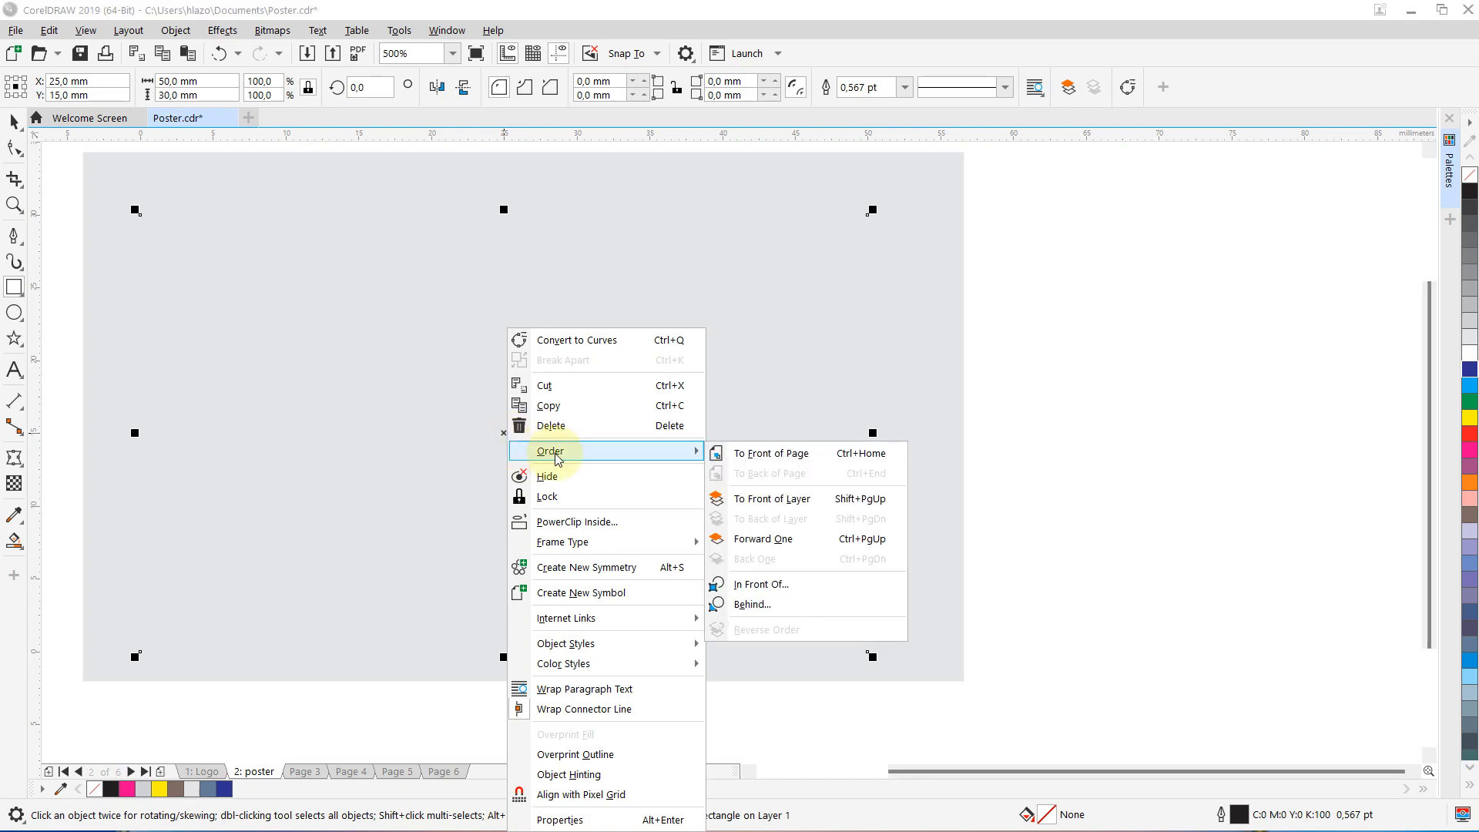
click(756, 452)
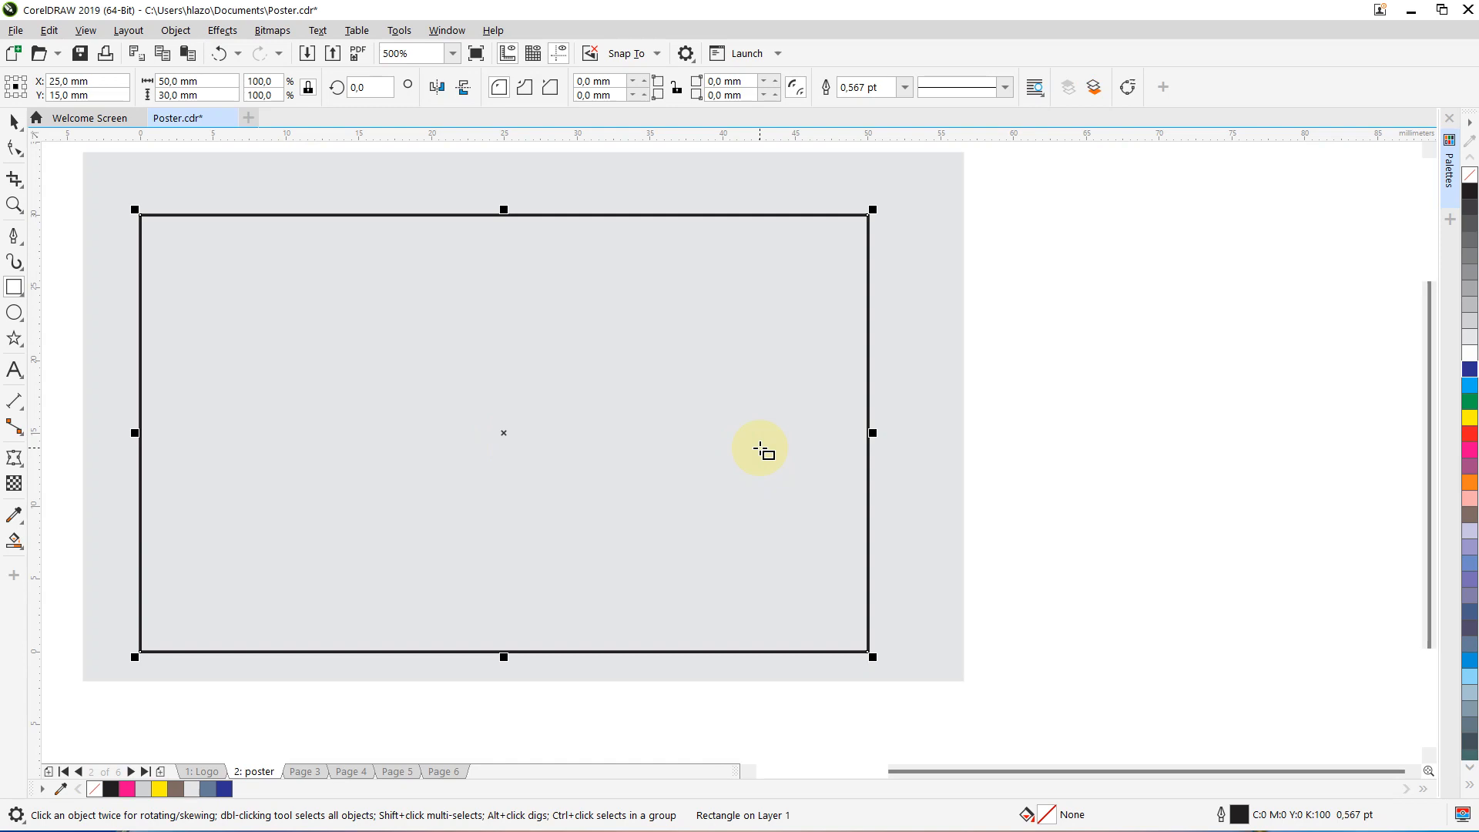
click(14, 121)
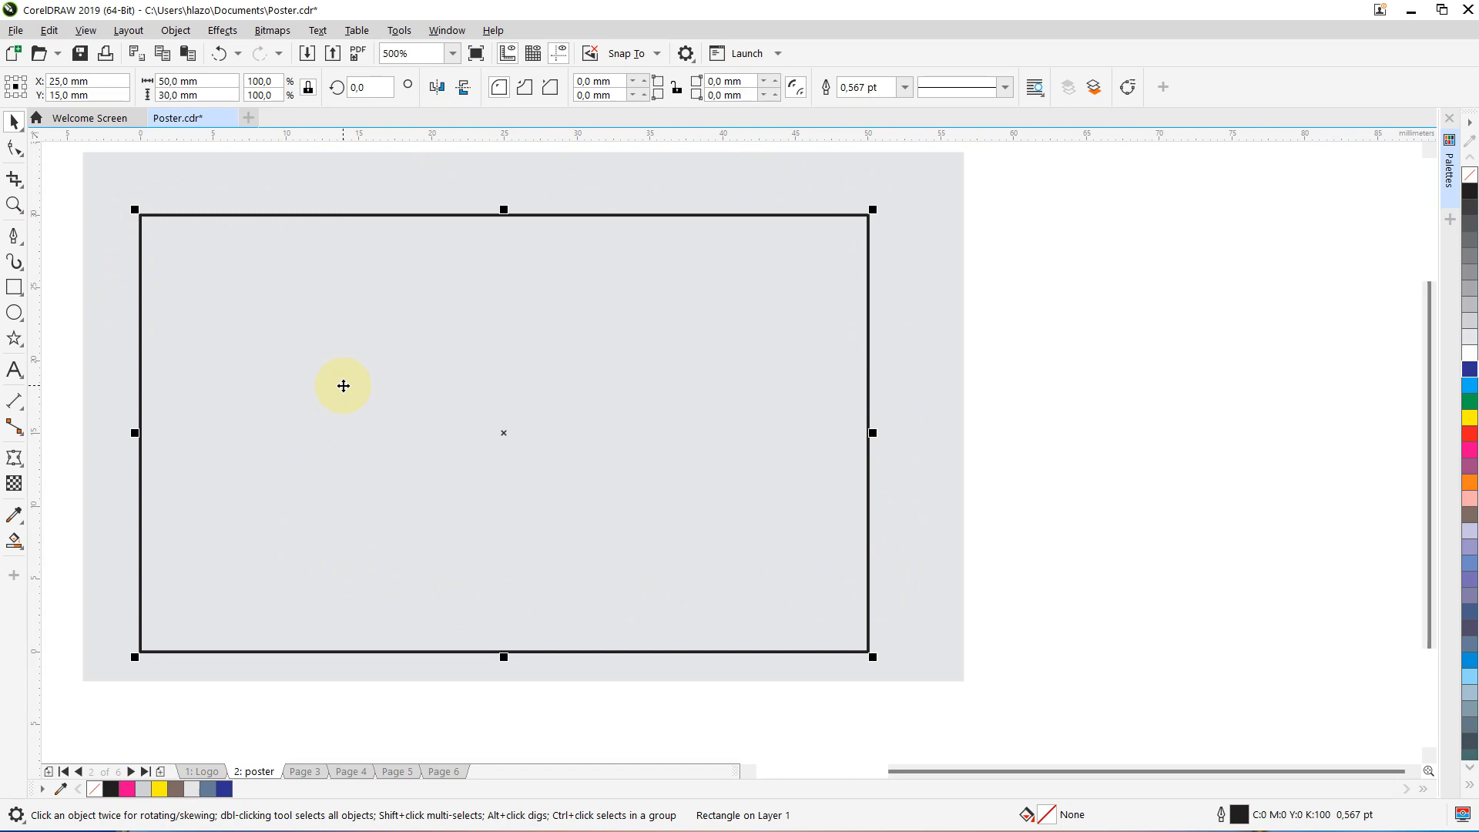
Draw an unfilled ellipse about 12.8 × 10.4 mm overlapping the left edge of the page frame
click(1125, 446)
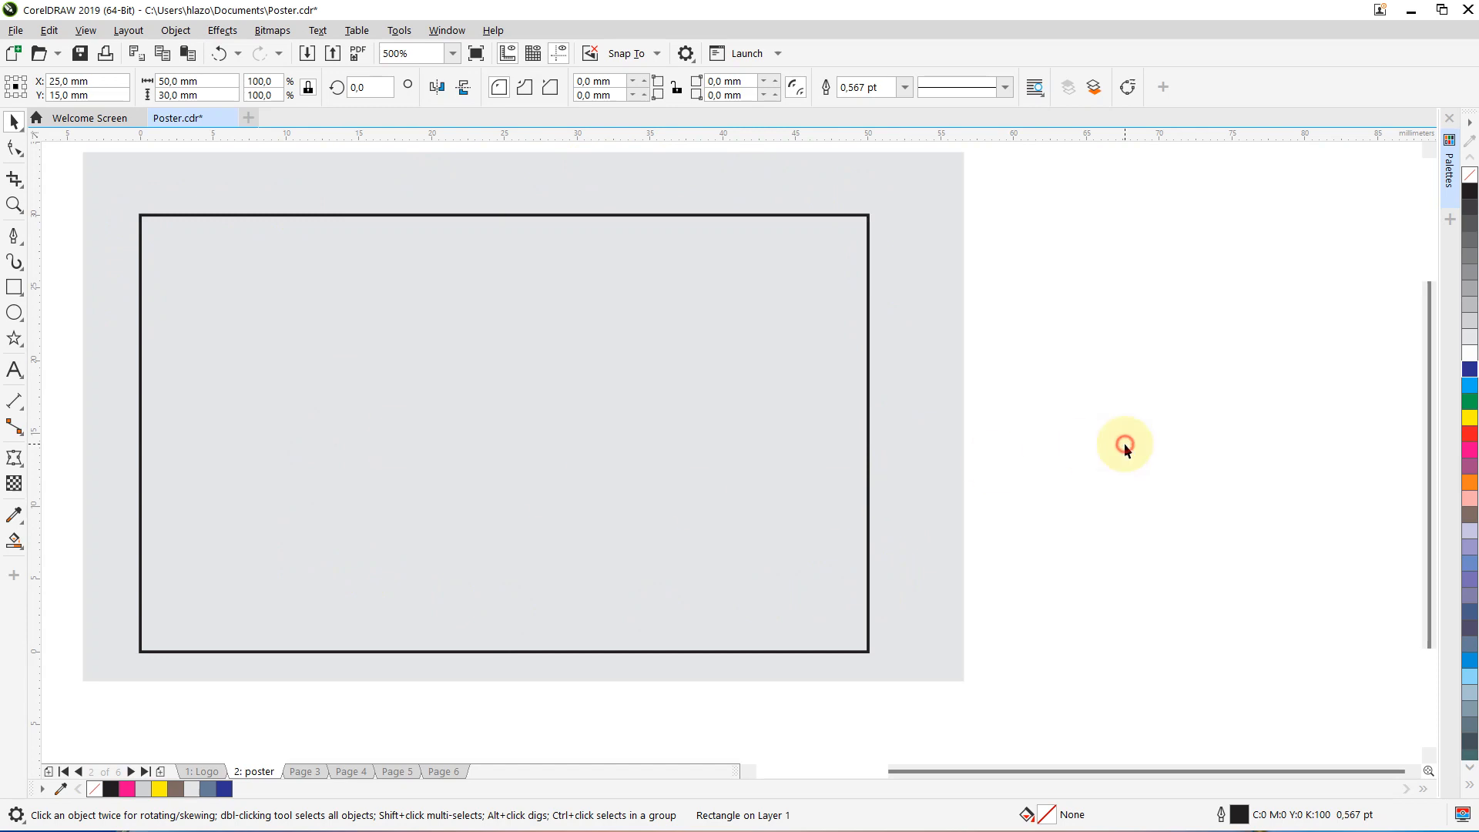
click(672, 216)
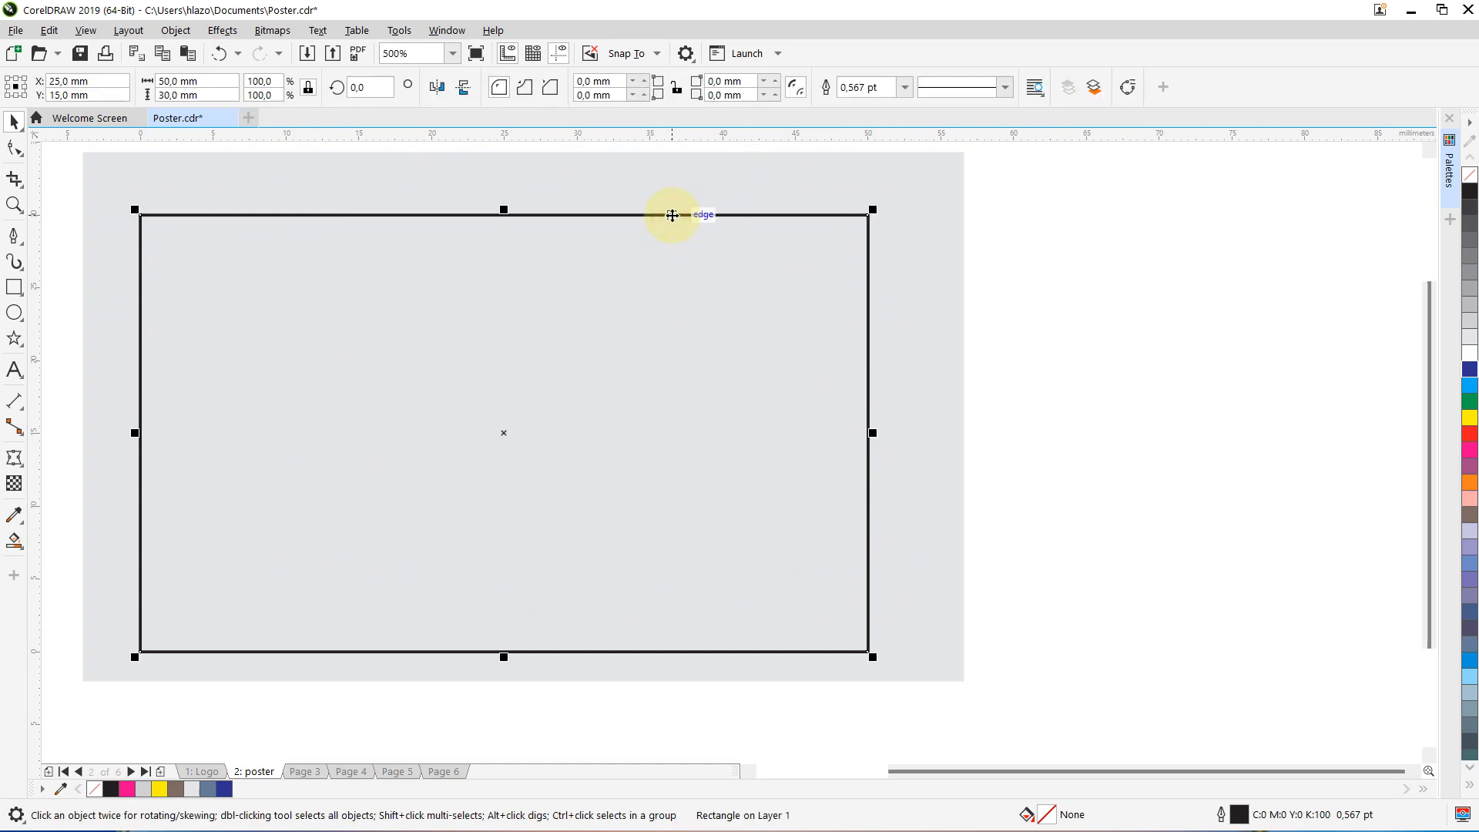
click(14, 312)
drag(96, 297, 281, 449)
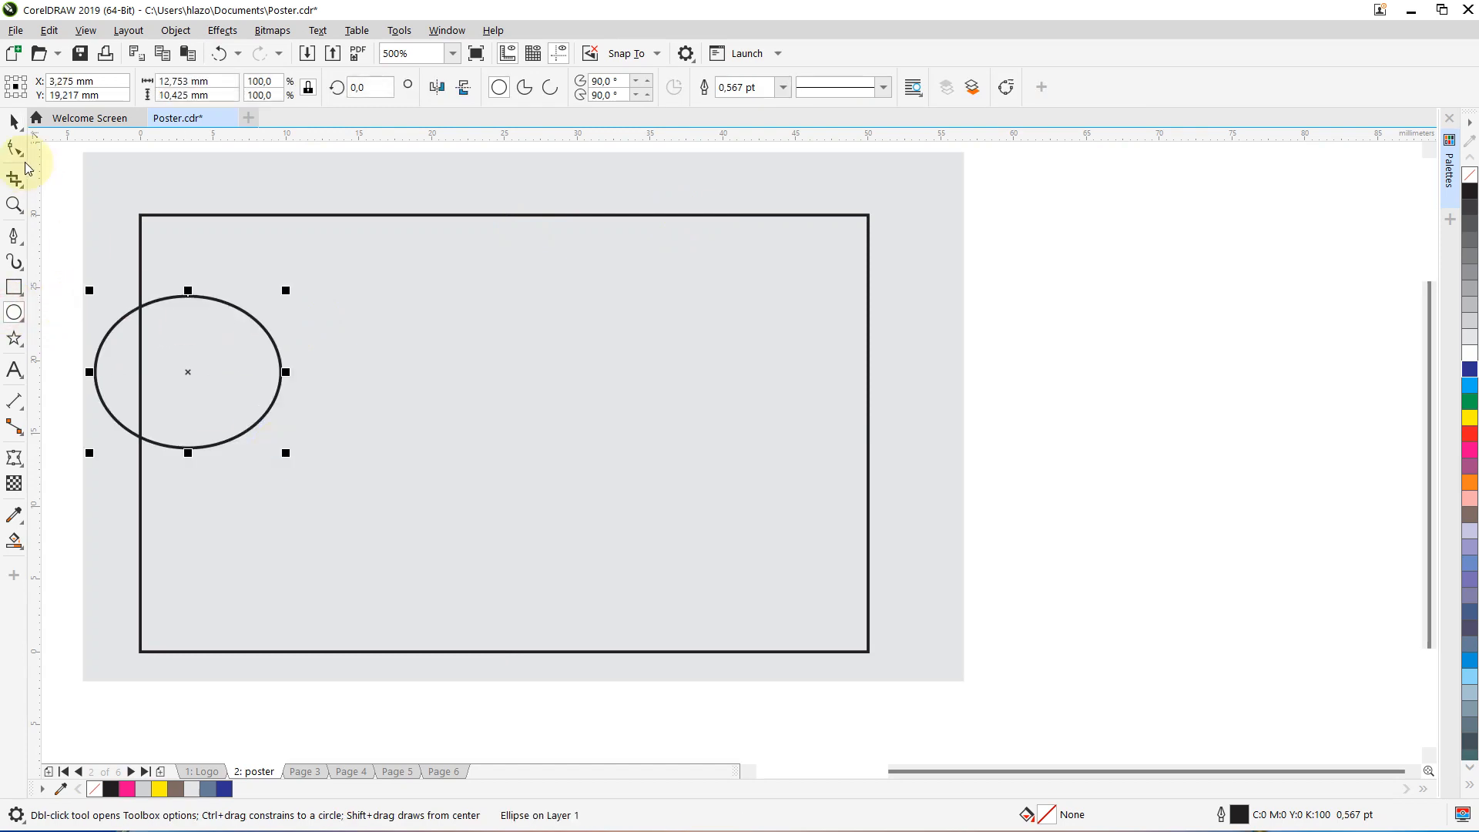
Try moving the page frame, undo the move, and delete the ellipse on its left edge
click(14, 121)
drag(187, 215, 313, 254)
key(ctrl+z)
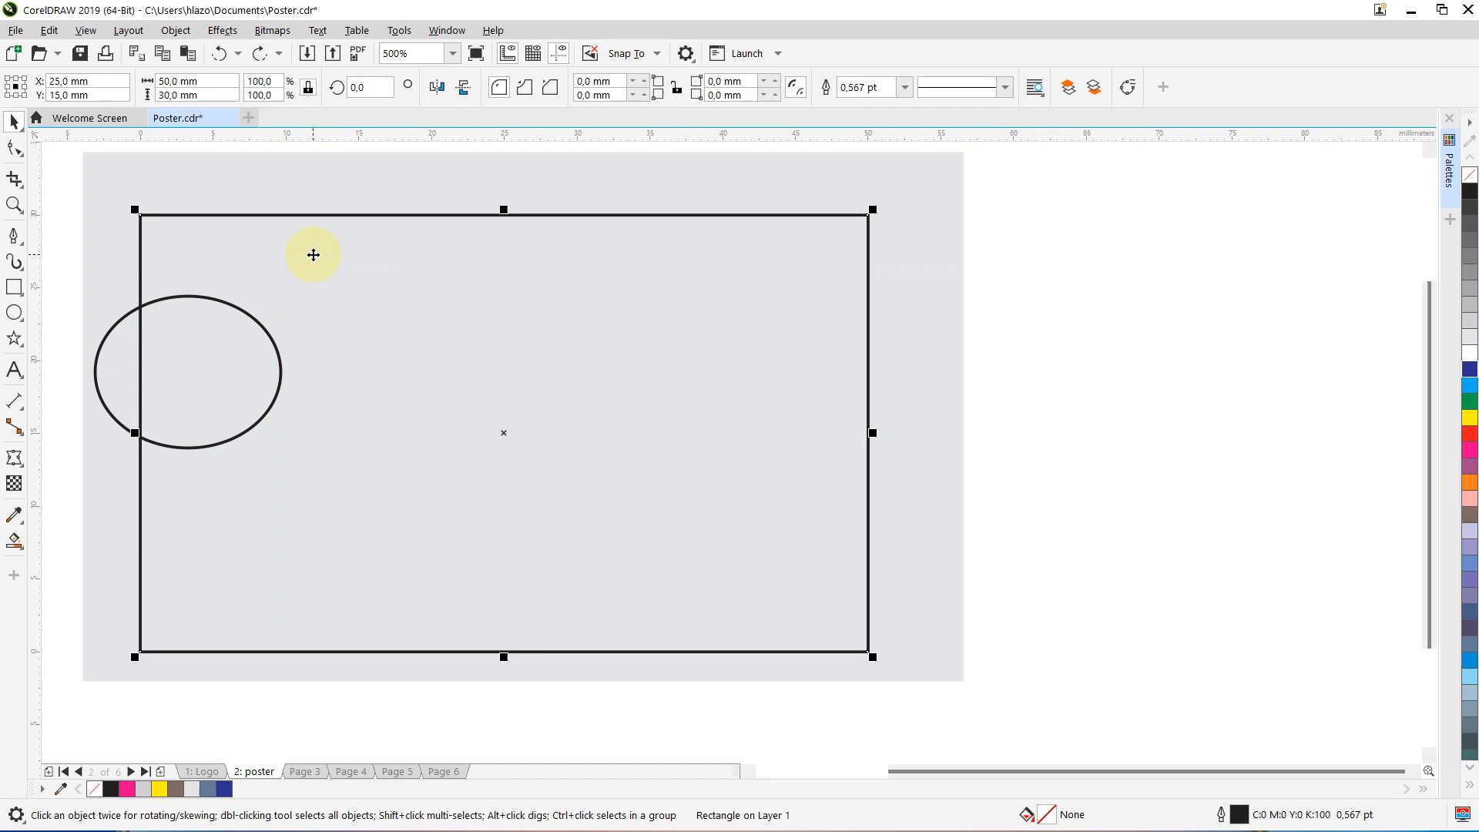
click(107, 329)
key(Delete)
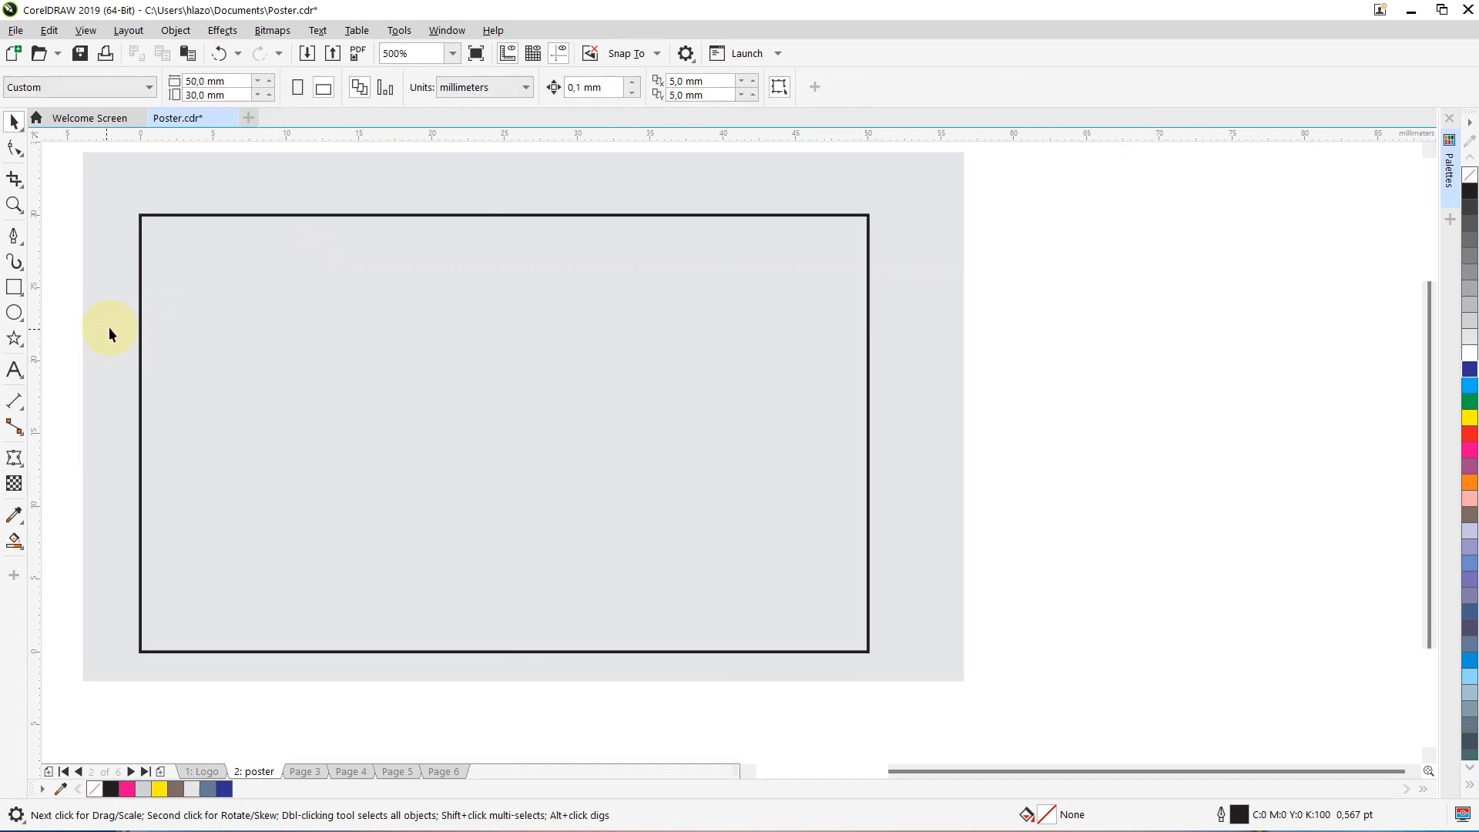
Lock the page frame rectangle
click(140, 314)
right_click(140, 314)
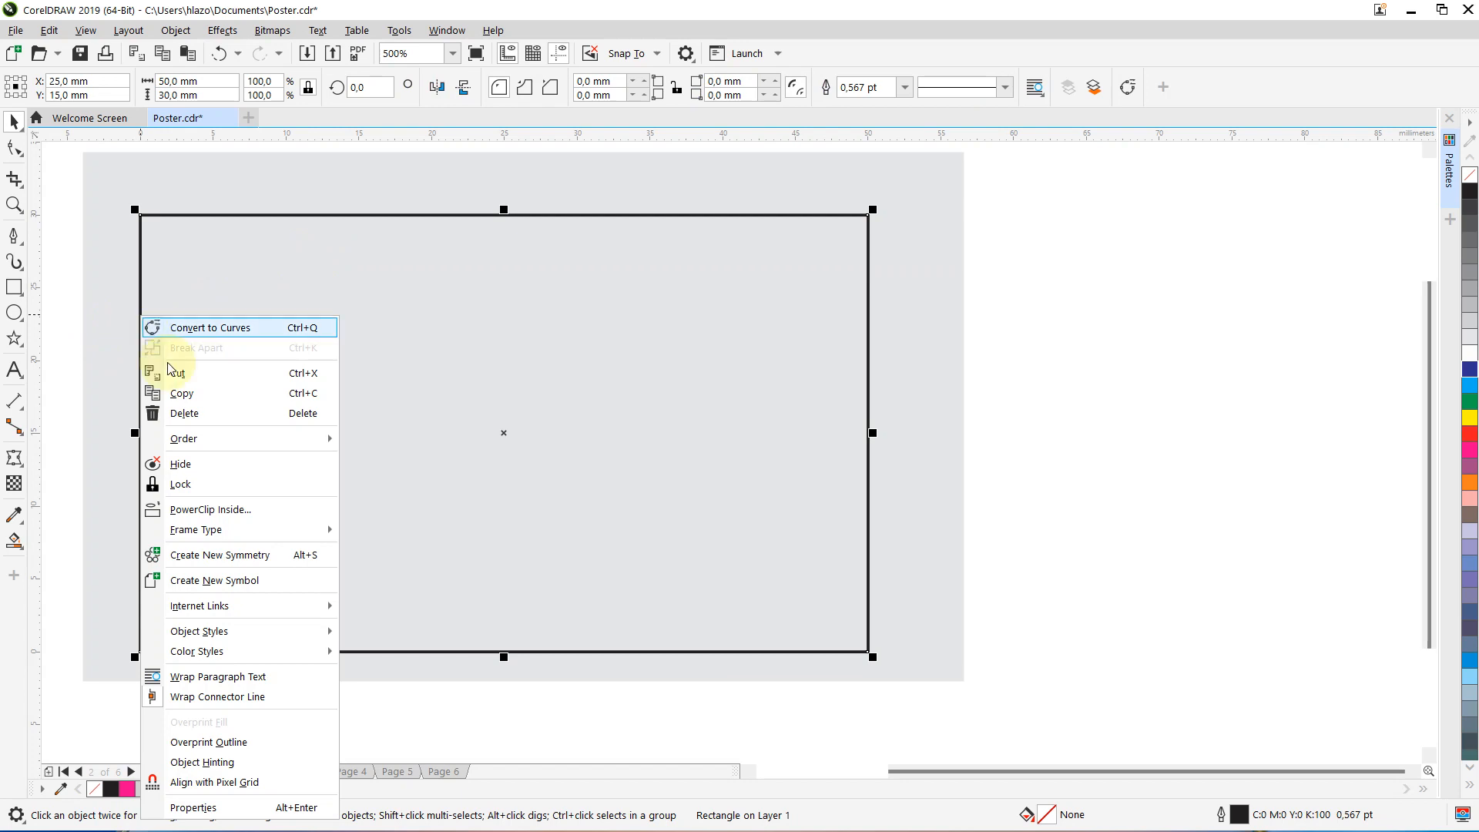
click(179, 484)
Try moving the gray background rectangle slightly to the right, and undo the move
click(127, 274)
mouse_move(127, 274)
mouse_down()
mouse_move(452, 439)
mouse_move(154, 280)
mouse_up()
key(ctrl+z)
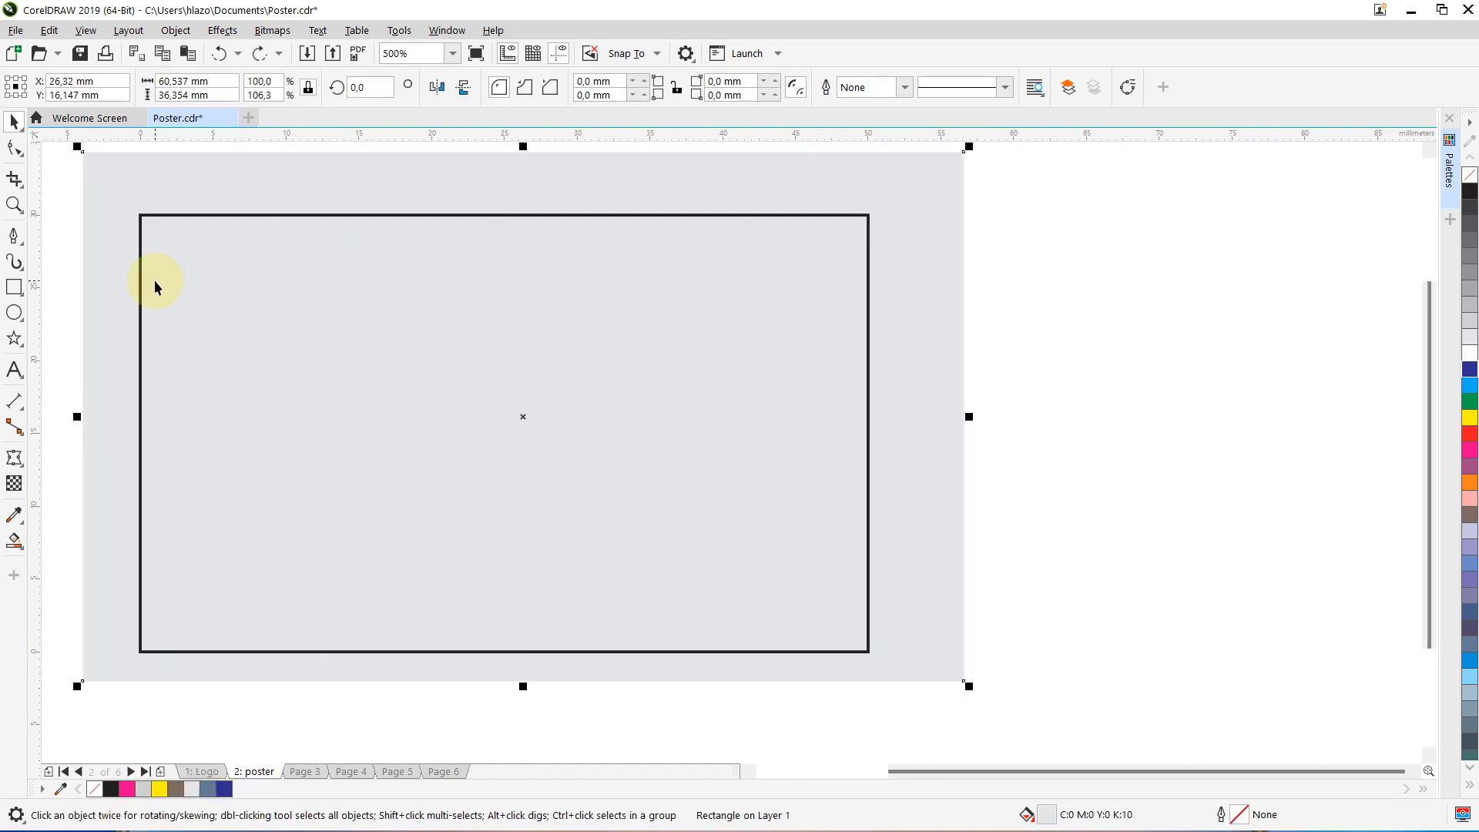
Lock the gray background rectangle in place
click(952, 270)
right_click(952, 271)
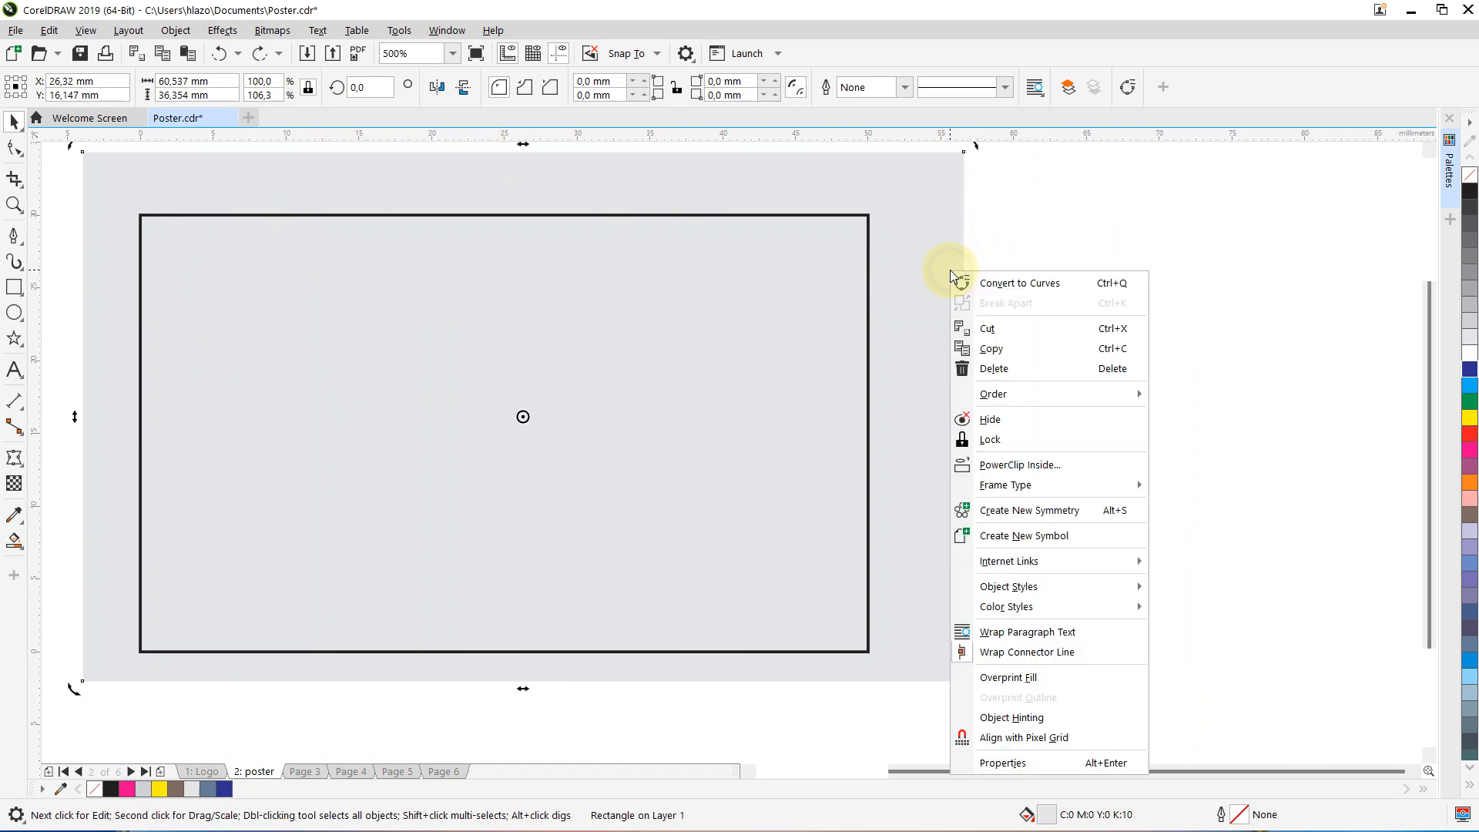
click(994, 439)
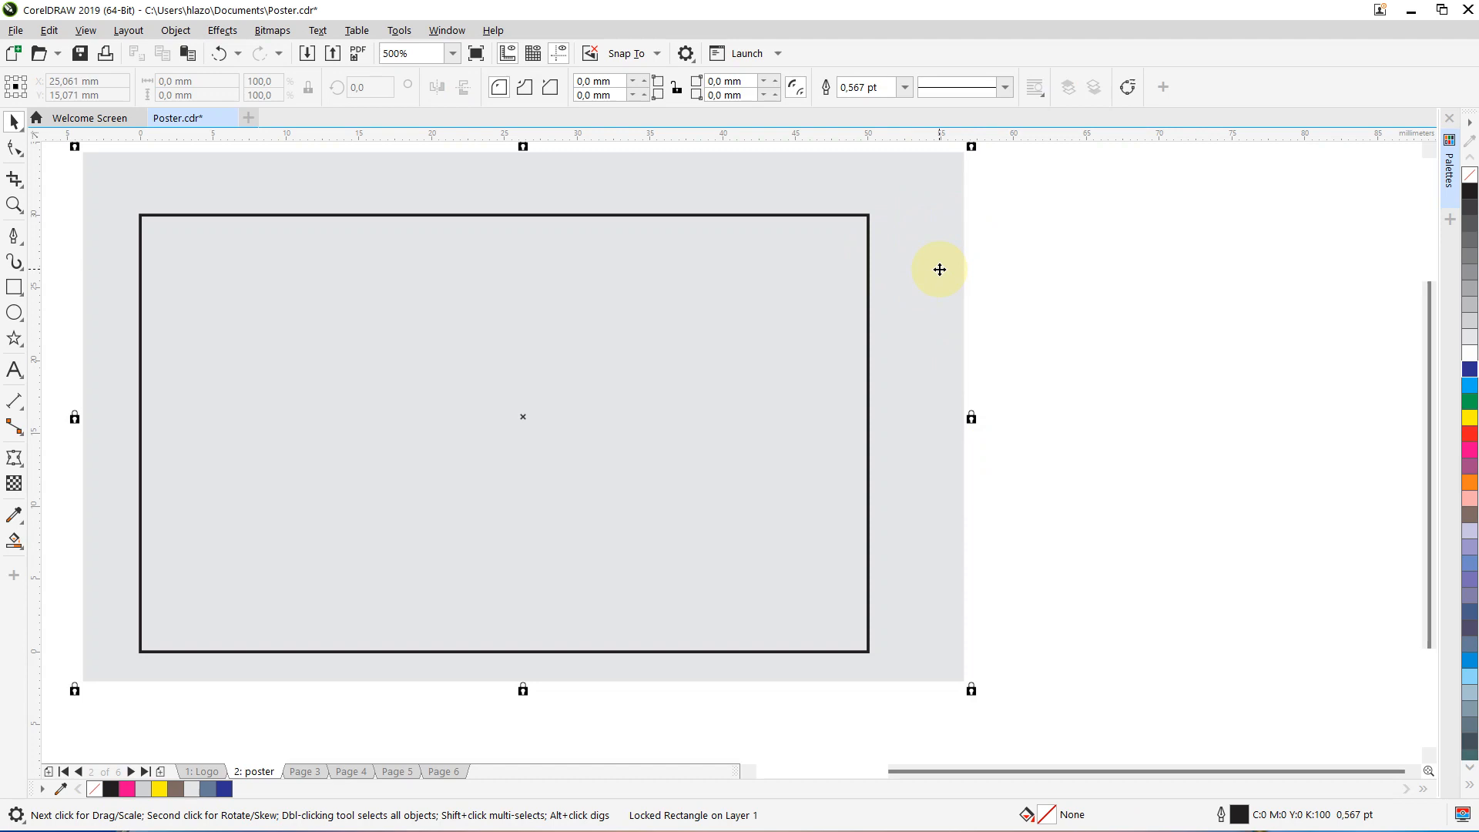
Unlock the page frame rectangle and clear the selection
click(989, 285)
click(869, 219)
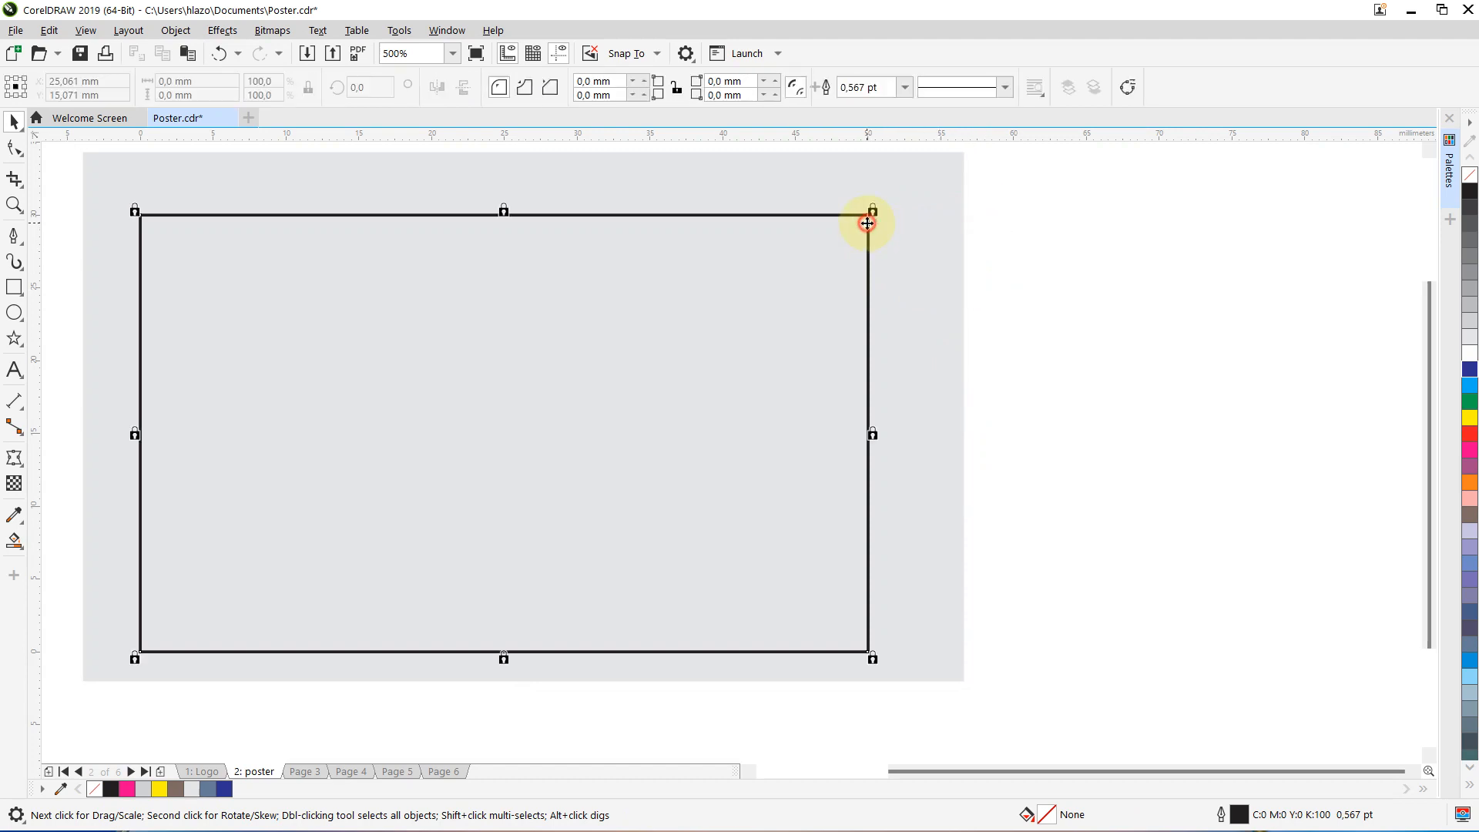
right_click(869, 225)
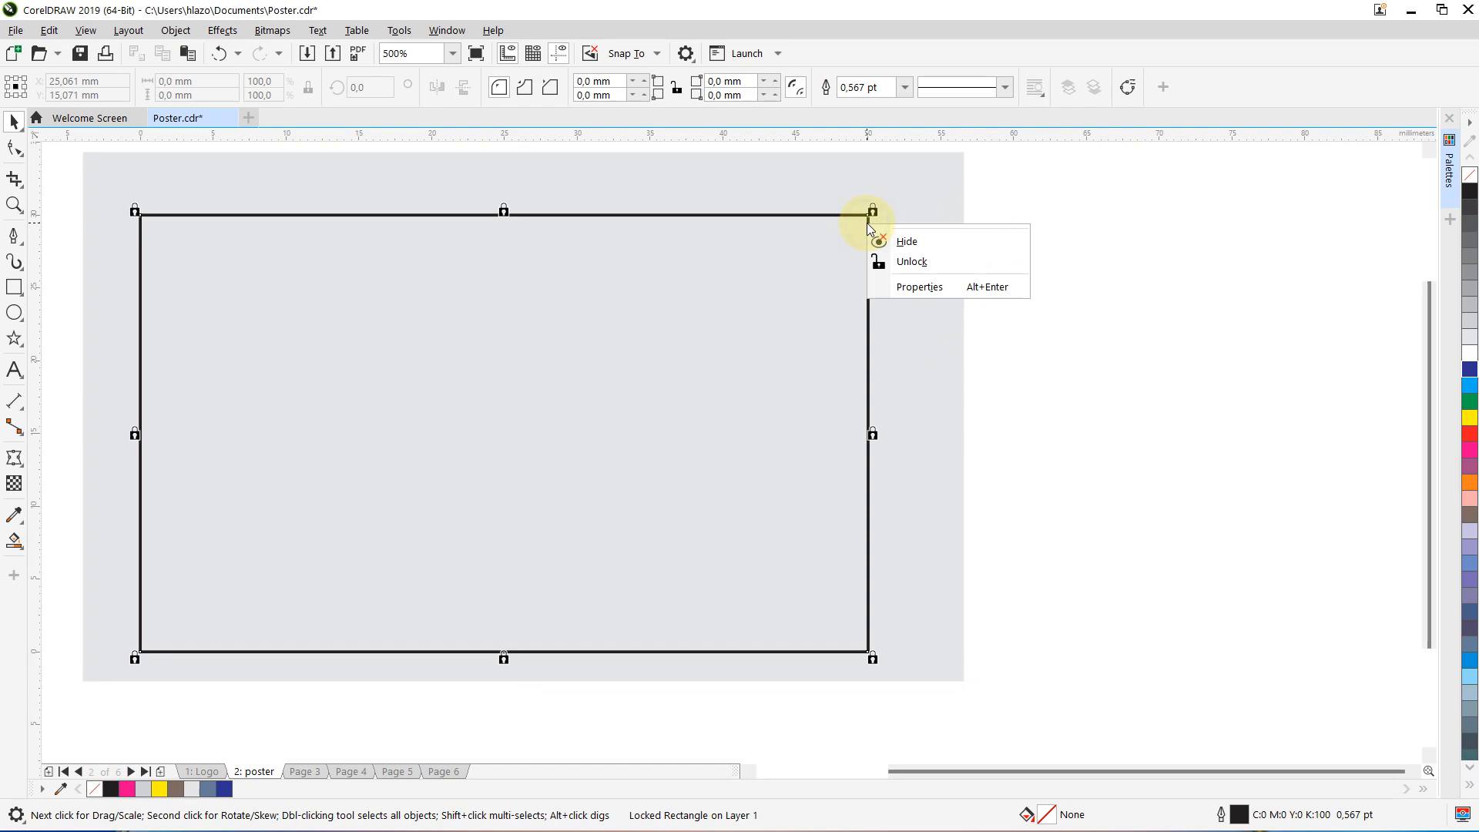
click(909, 261)
click(1092, 304)
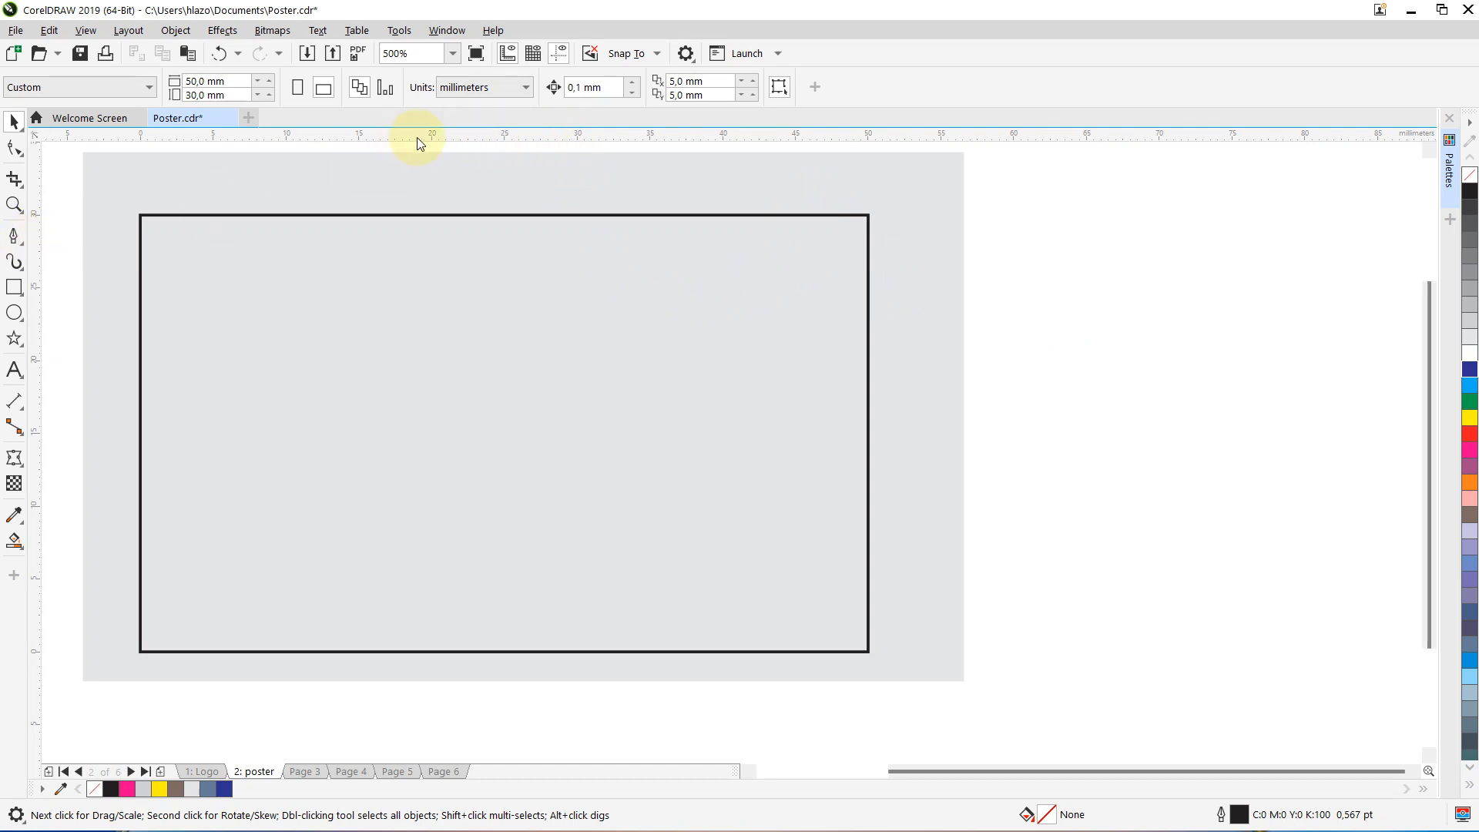
Place horizontal guidelines on the frame's top and bottom edges, at Y 30 mm and Y 0 mm
drag(416, 174, 415, 215)
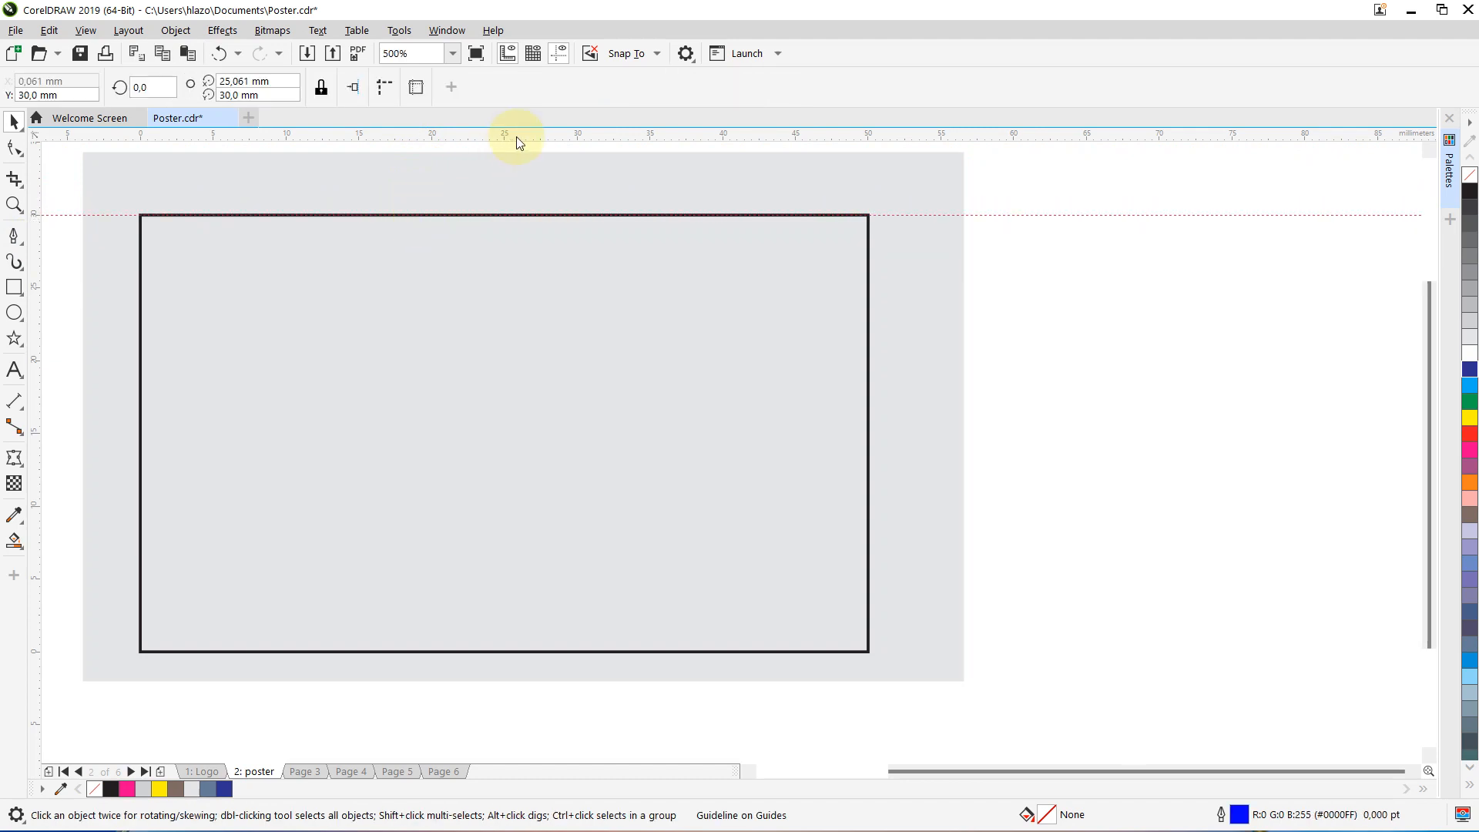
drag(519, 143, 481, 510)
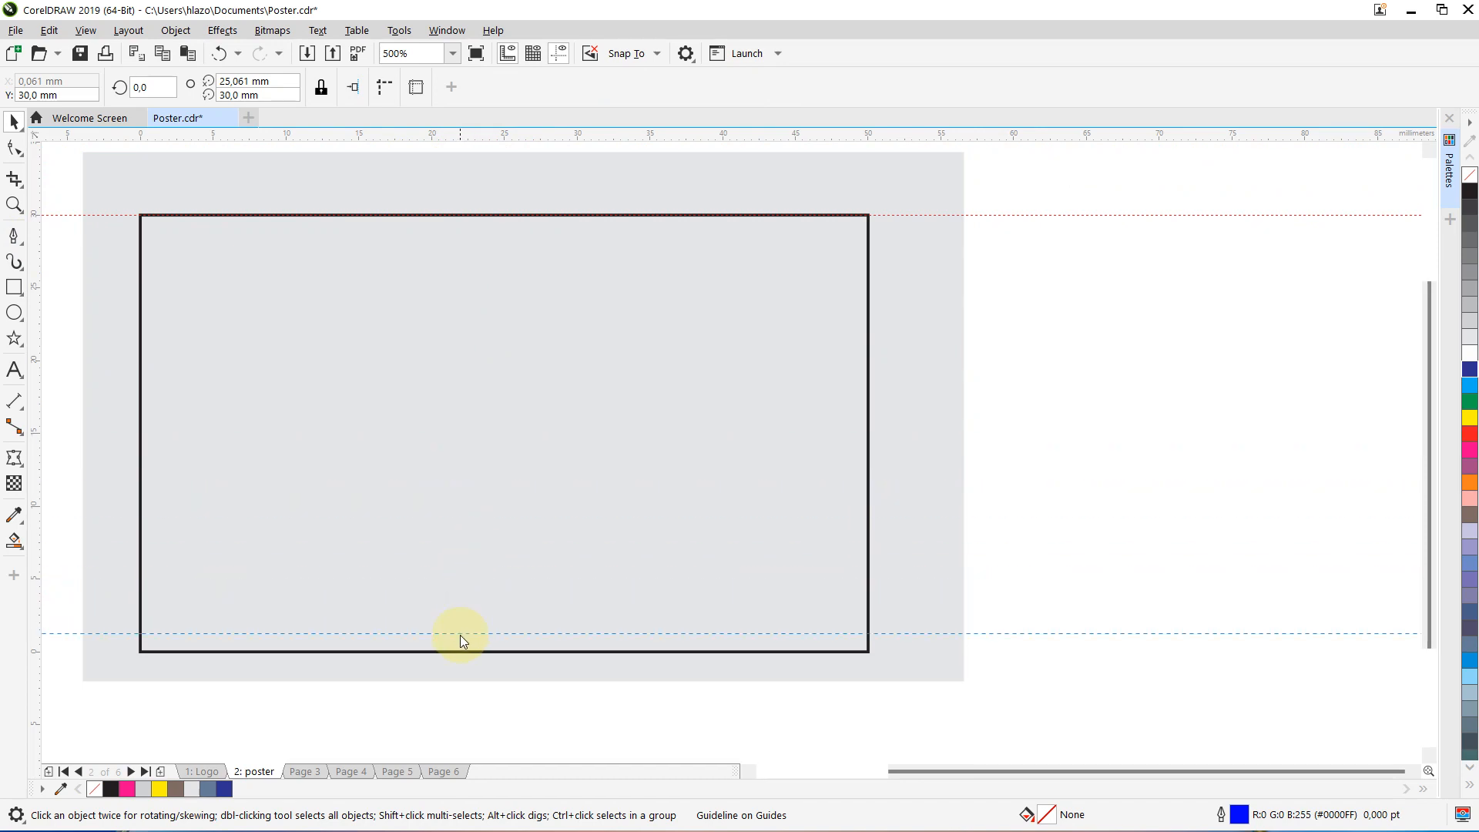
drag(460, 635, 466, 648)
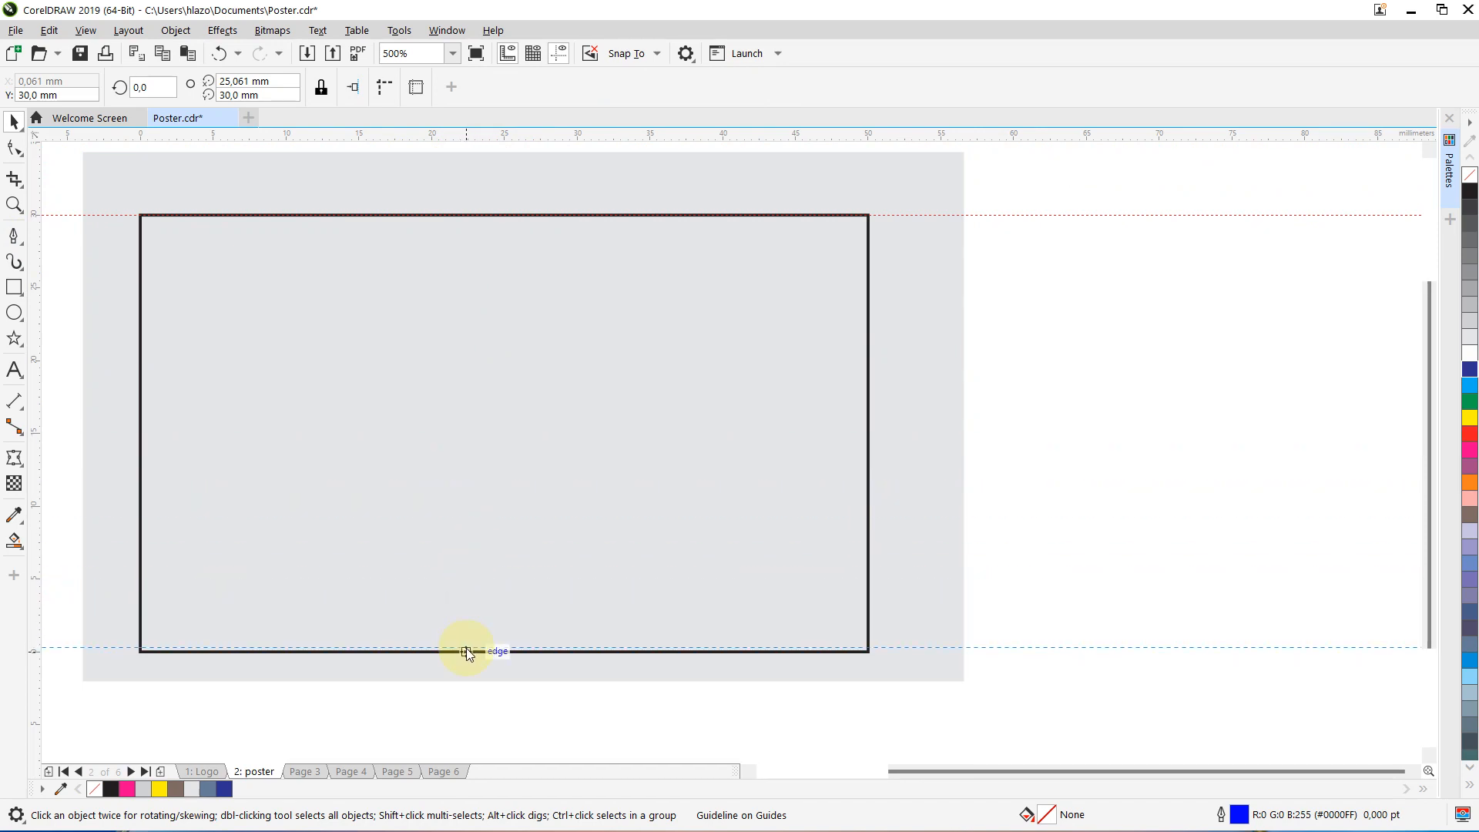
drag(465, 649, 464, 649)
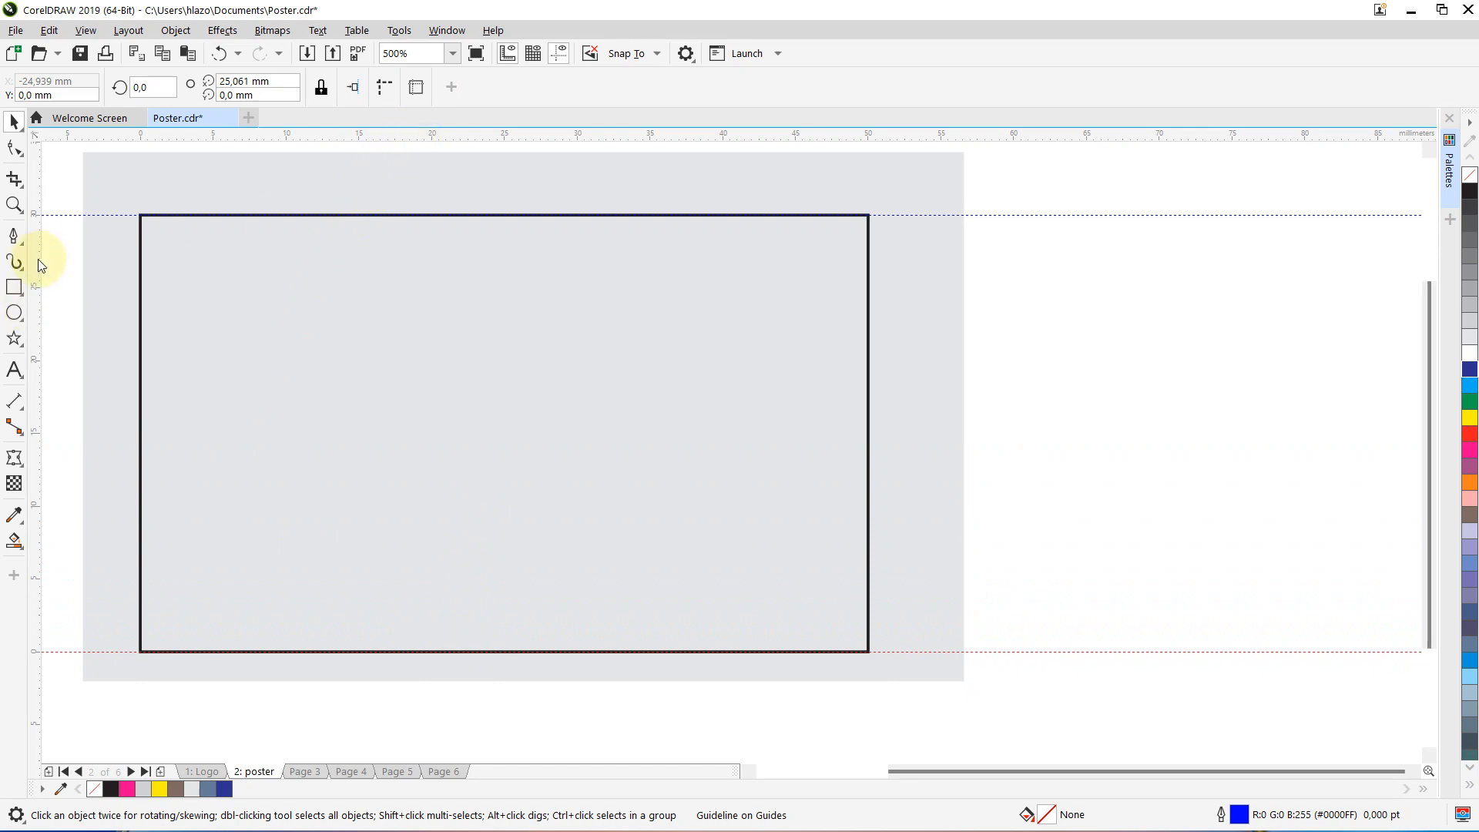
Place vertical guidelines on the frame's left and right edges, at X 0 mm and X 50 mm, and delete the page frame
drag(36, 260, 36, 260)
drag(122, 285, 128, 288)
drag(51, 246, 867, 321)
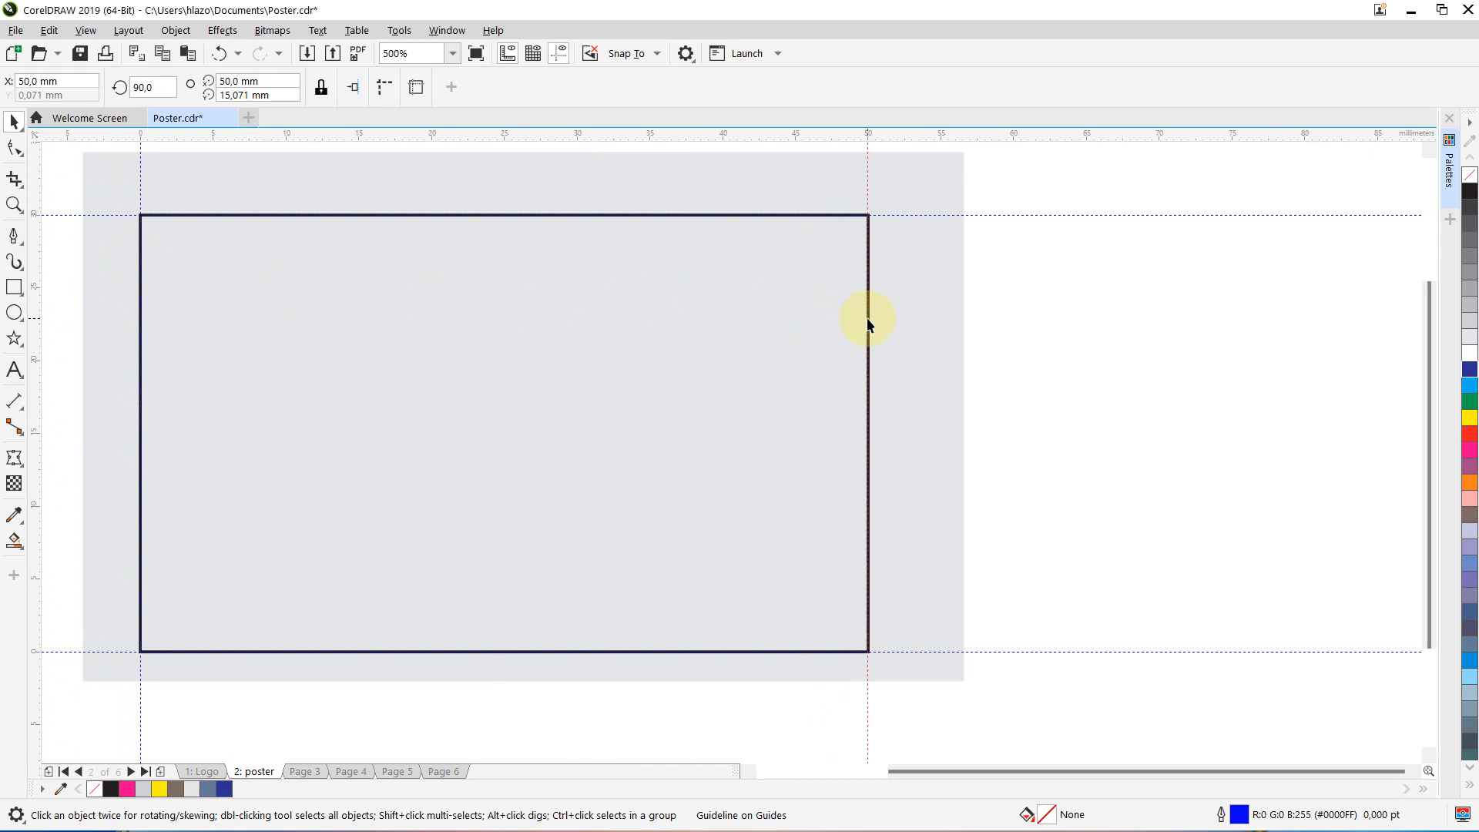
click(723, 300)
key(Delete)
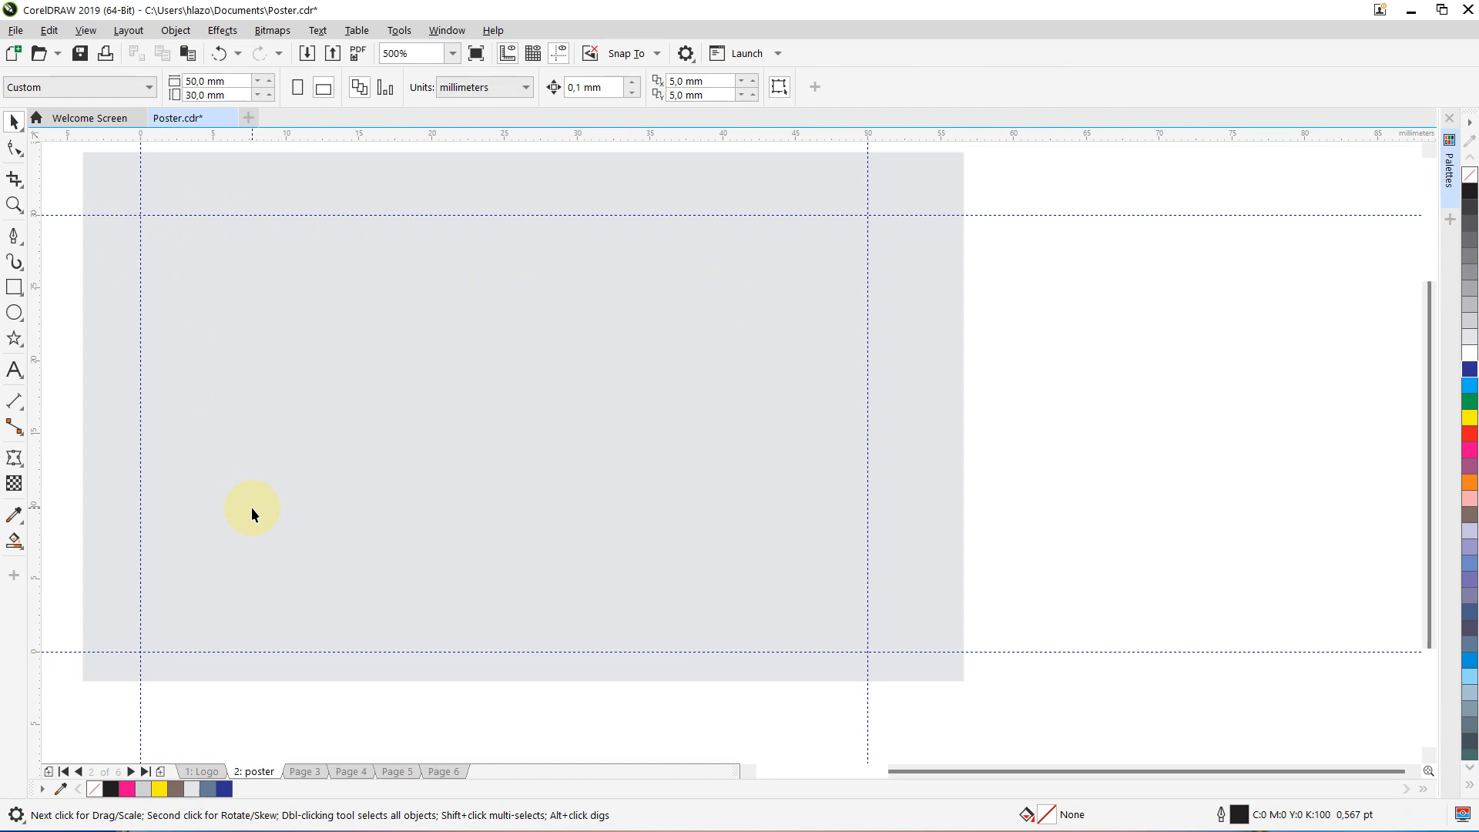
Draw a rectangle about 7.6 × 11.9 mm and an overlapping ellipse about 16.0 × 15.6 mm inside the guidelines
click(14, 286)
mouse_move(359, 227)
mouse_down()
mouse_move(438, 271)
mouse_move(472, 402)
mouse_up()
click(13, 121)
click(14, 312)
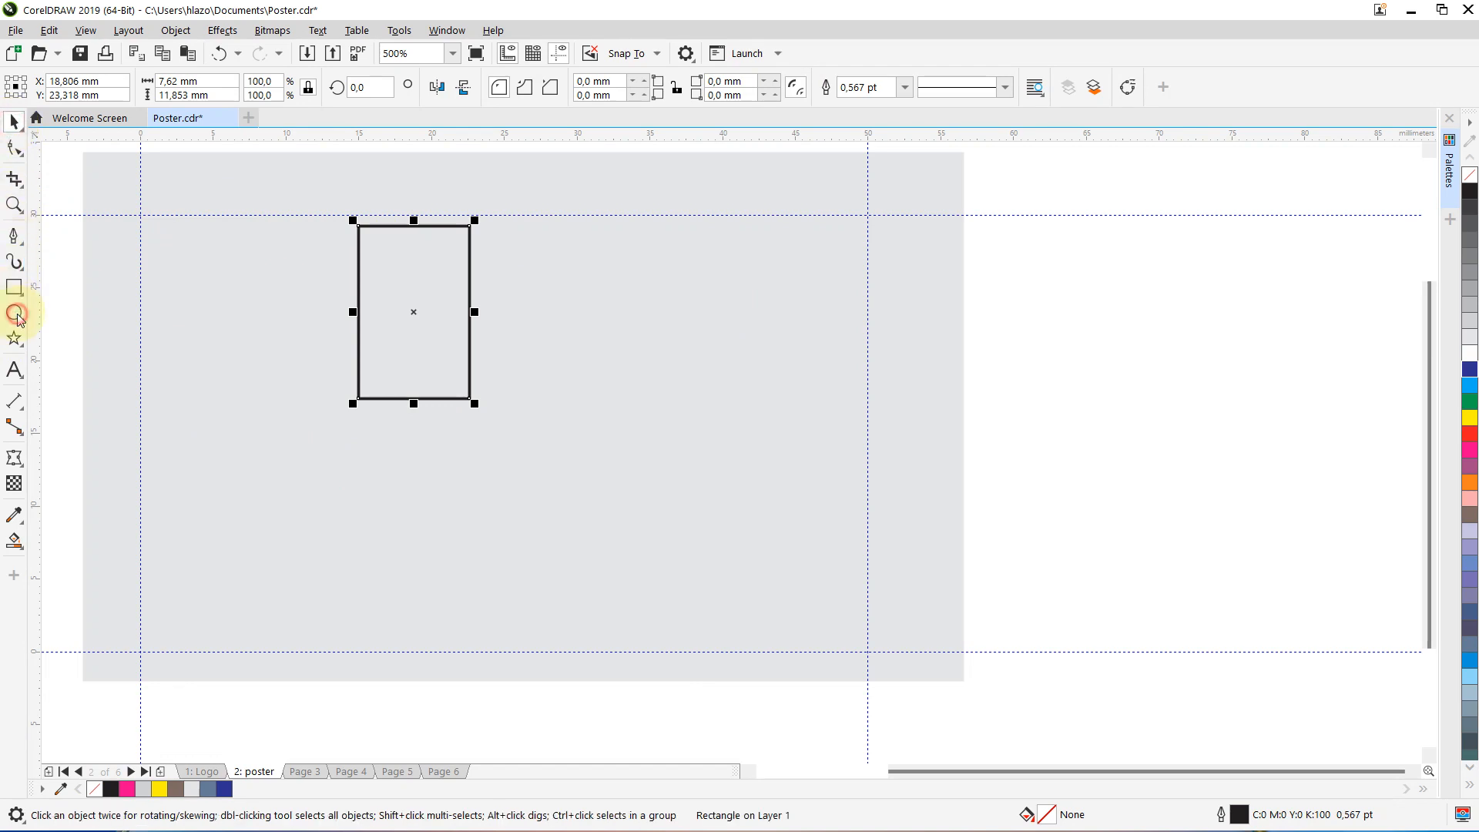
drag(384, 272, 628, 510)
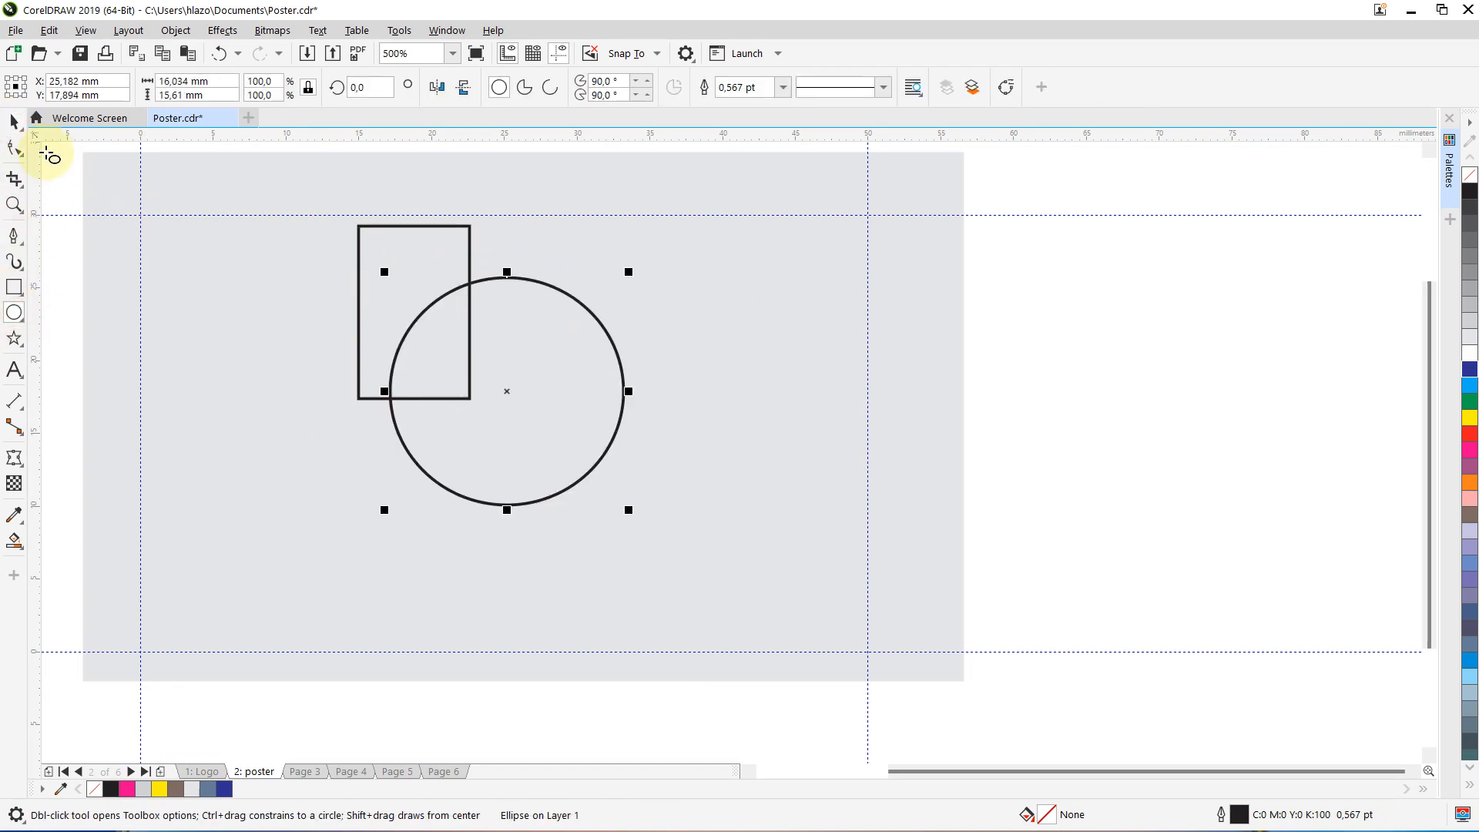
Delete the overlapping rectangle and ellipse together
click(14, 121)
drag(1034, 201, 269, 557)
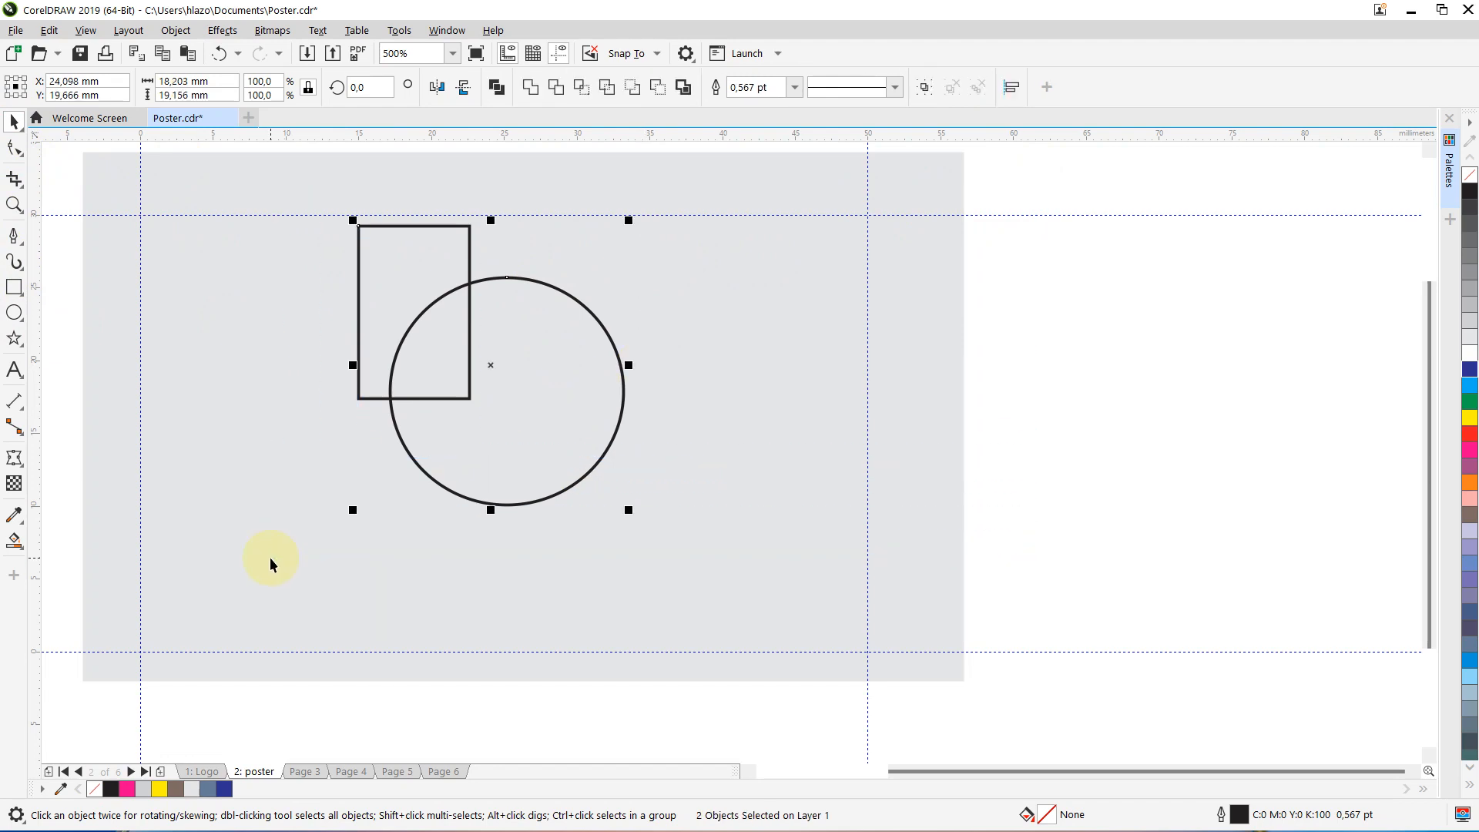
key(Delete)
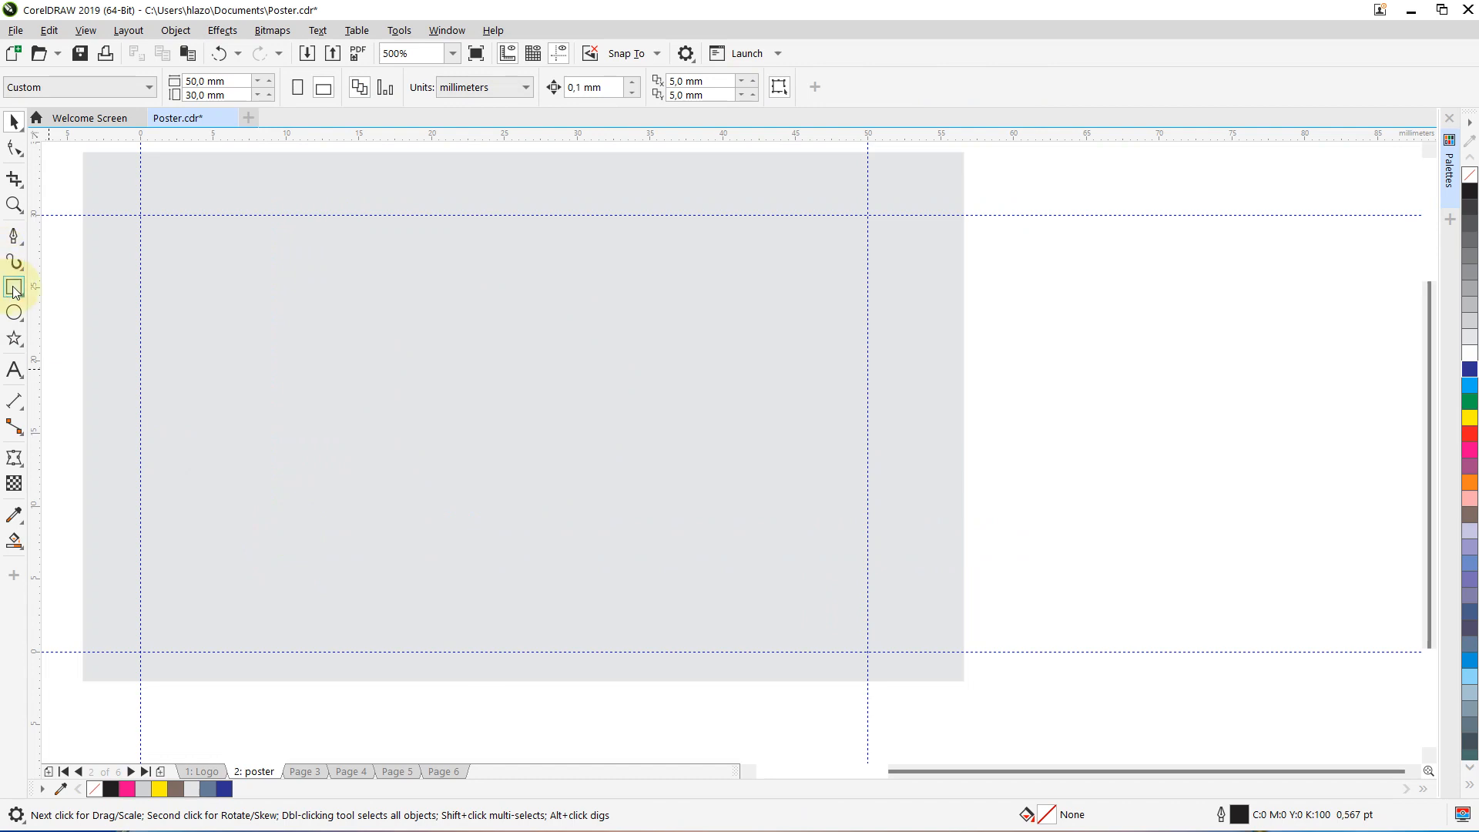
Draw a rectangle about 51.1 × 30.2 mm around the area enclosed by the guidelines, and delete it
click(14, 286)
drag(133, 213, 875, 652)
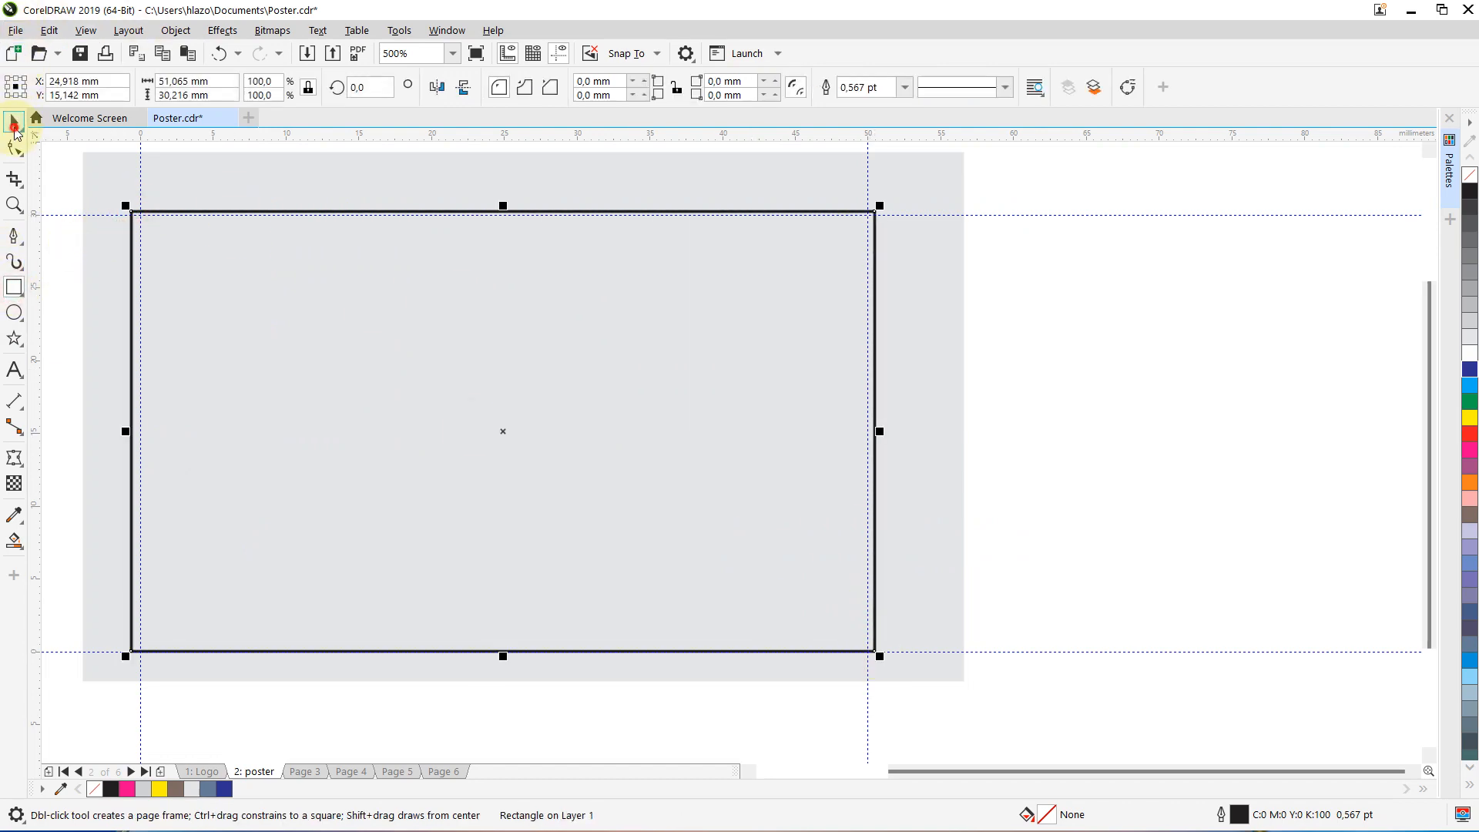
click(14, 122)
key(Delete)
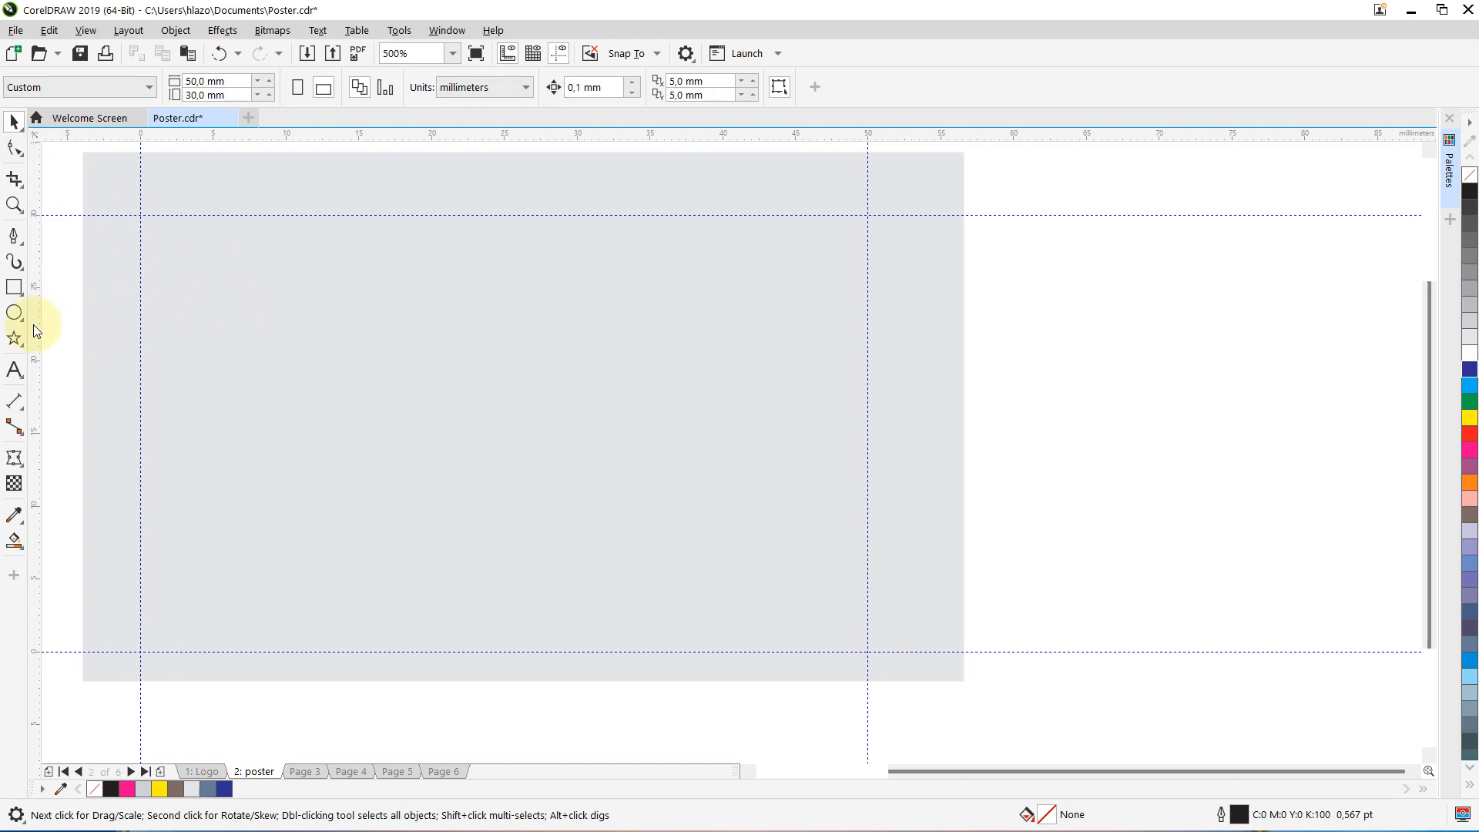
Add a sample first name as 24 pt Arial artistic text in the upper part of the page
click(14, 371)
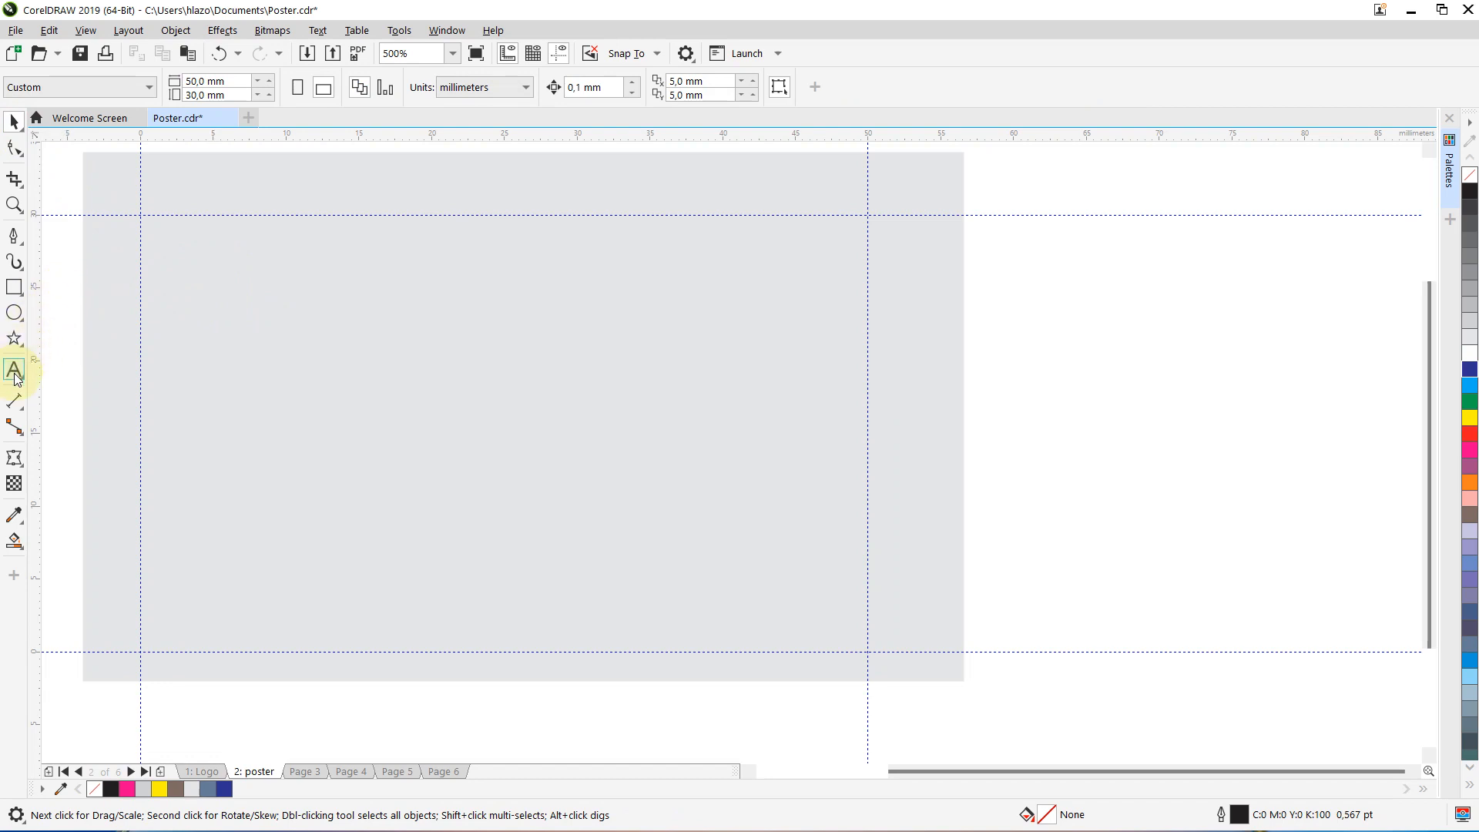
click(324, 325)
text(Matthew)
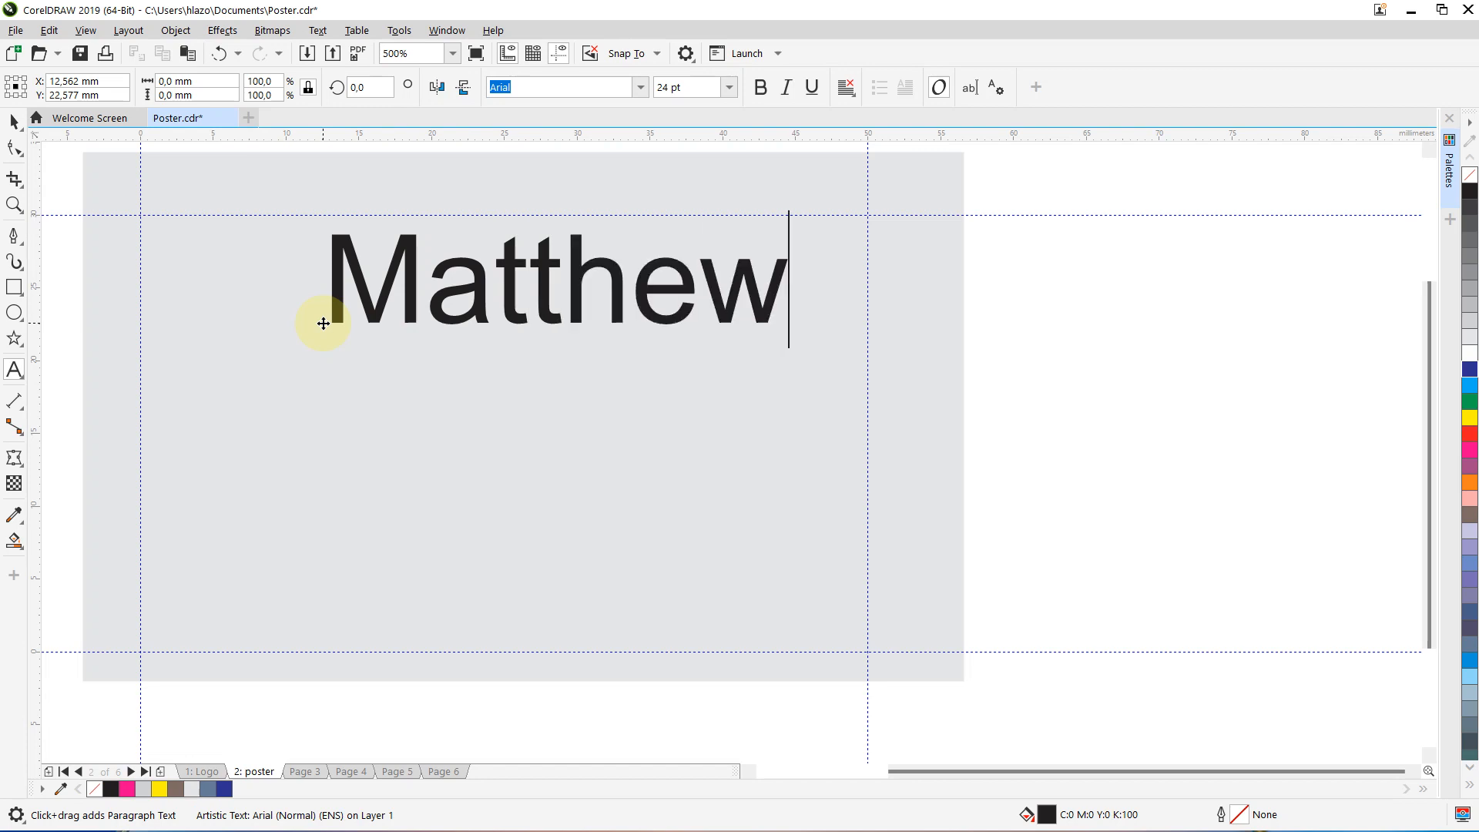
key(Escape)
click(14, 121)
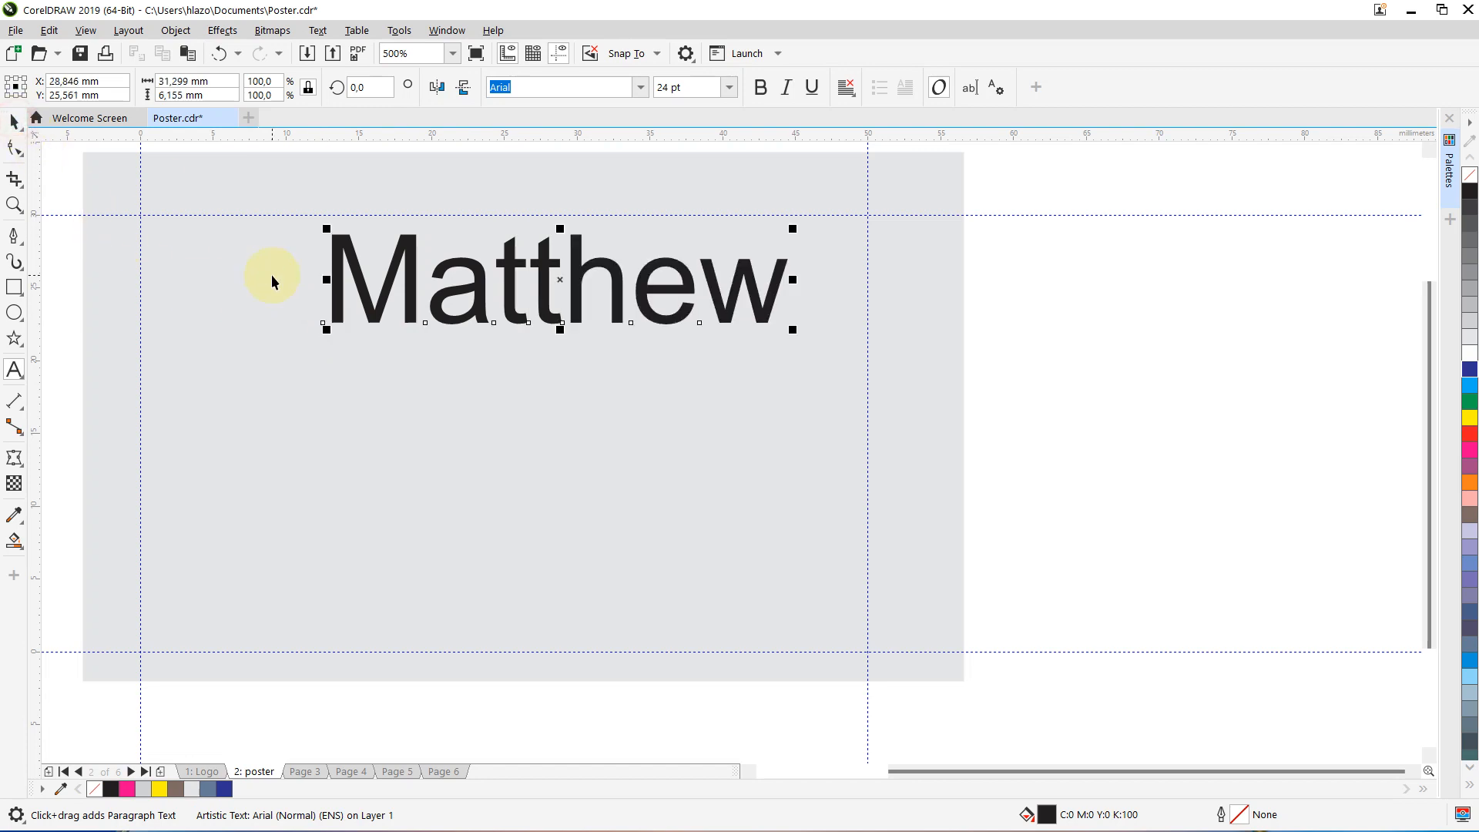
Enlarge the artistic text proportionally to about 48.9 mm wide so it spans between the two vertical guidelines
drag(329, 327, 108, 445)
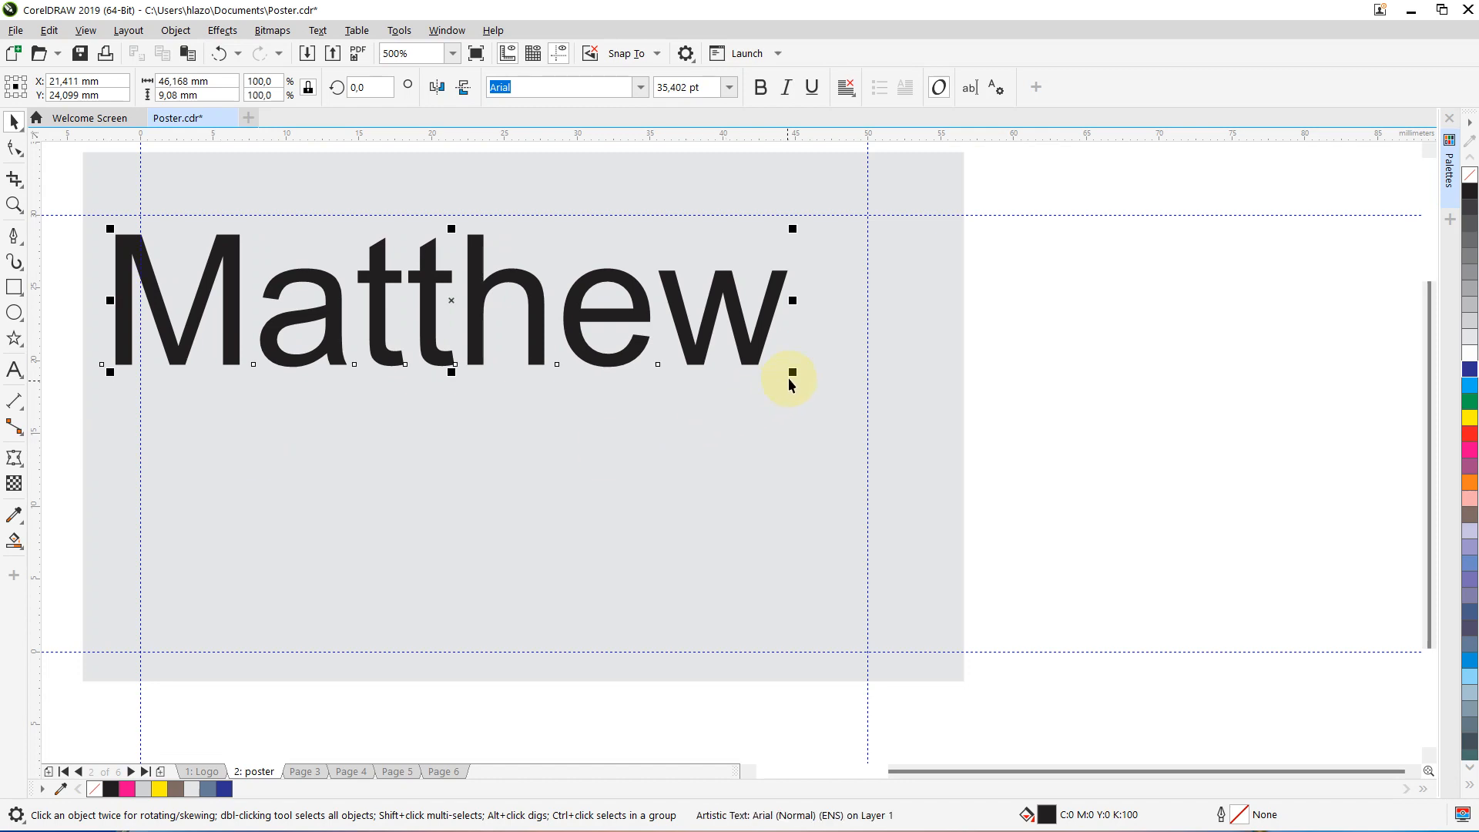
drag(792, 372, 865, 409)
drag(110, 390, 119, 384)
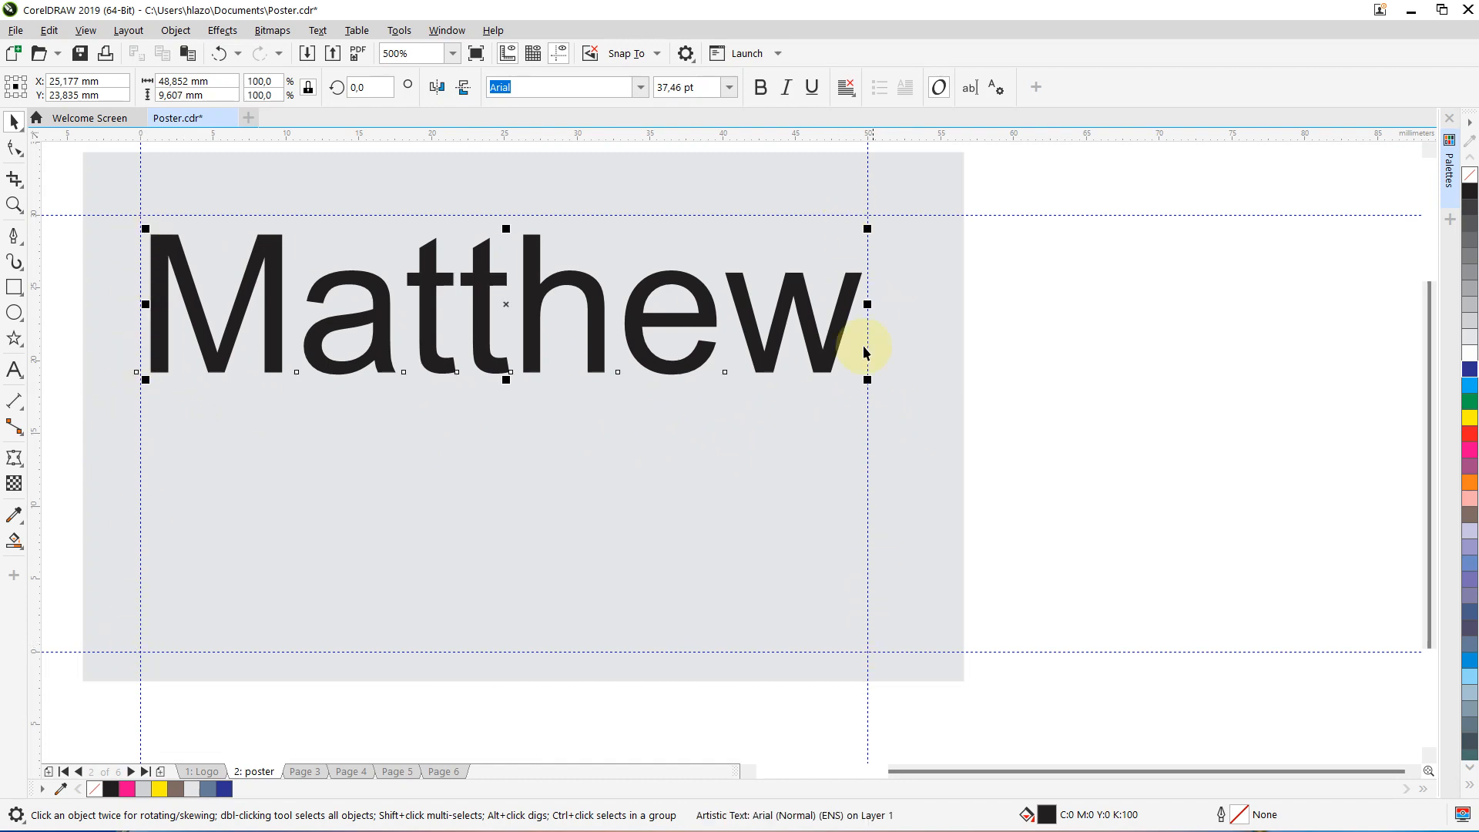
Delete the enlarged artistic text from the page
click(1107, 375)
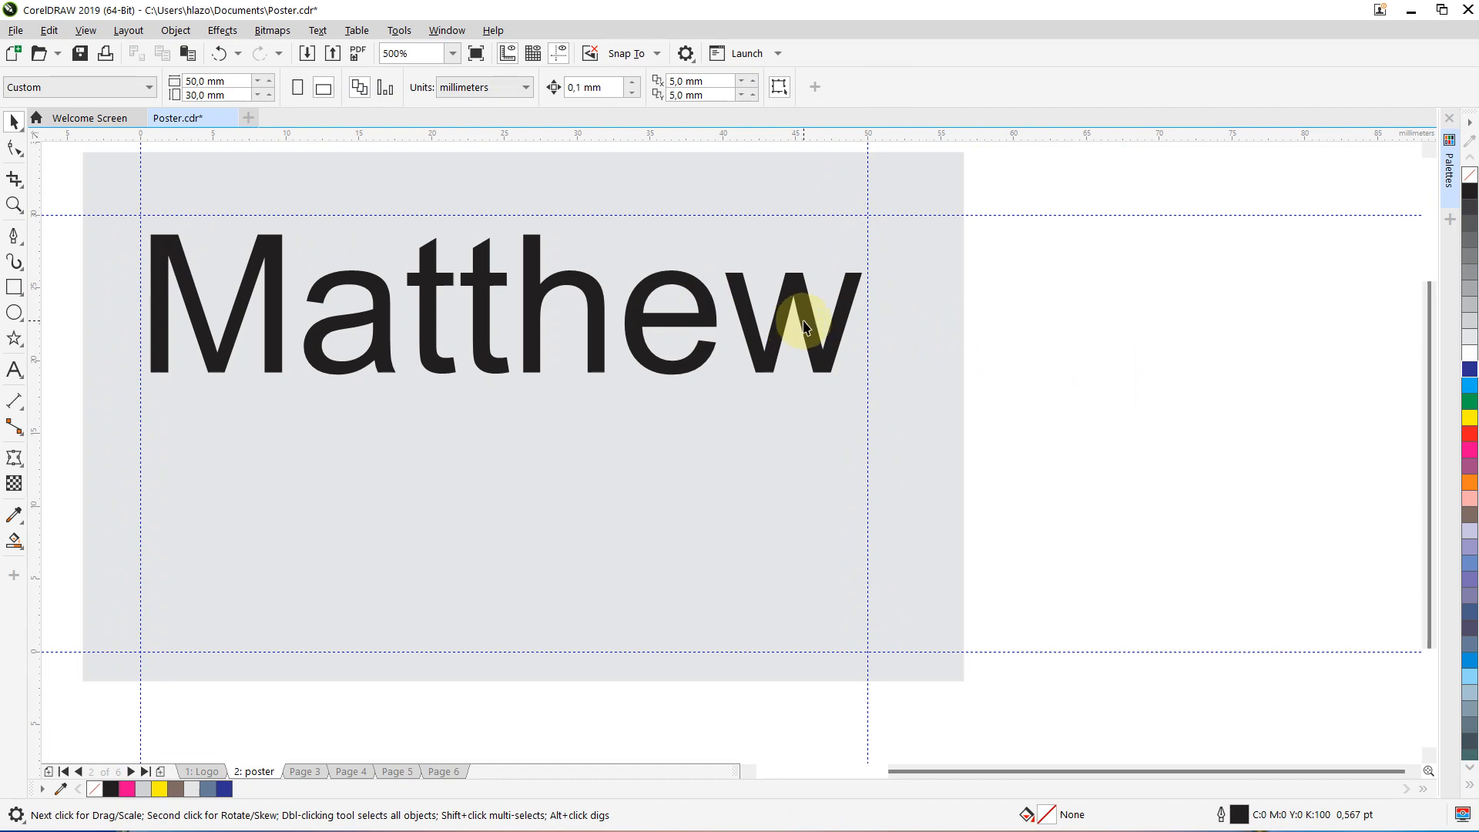
click(703, 307)
key(Delete)
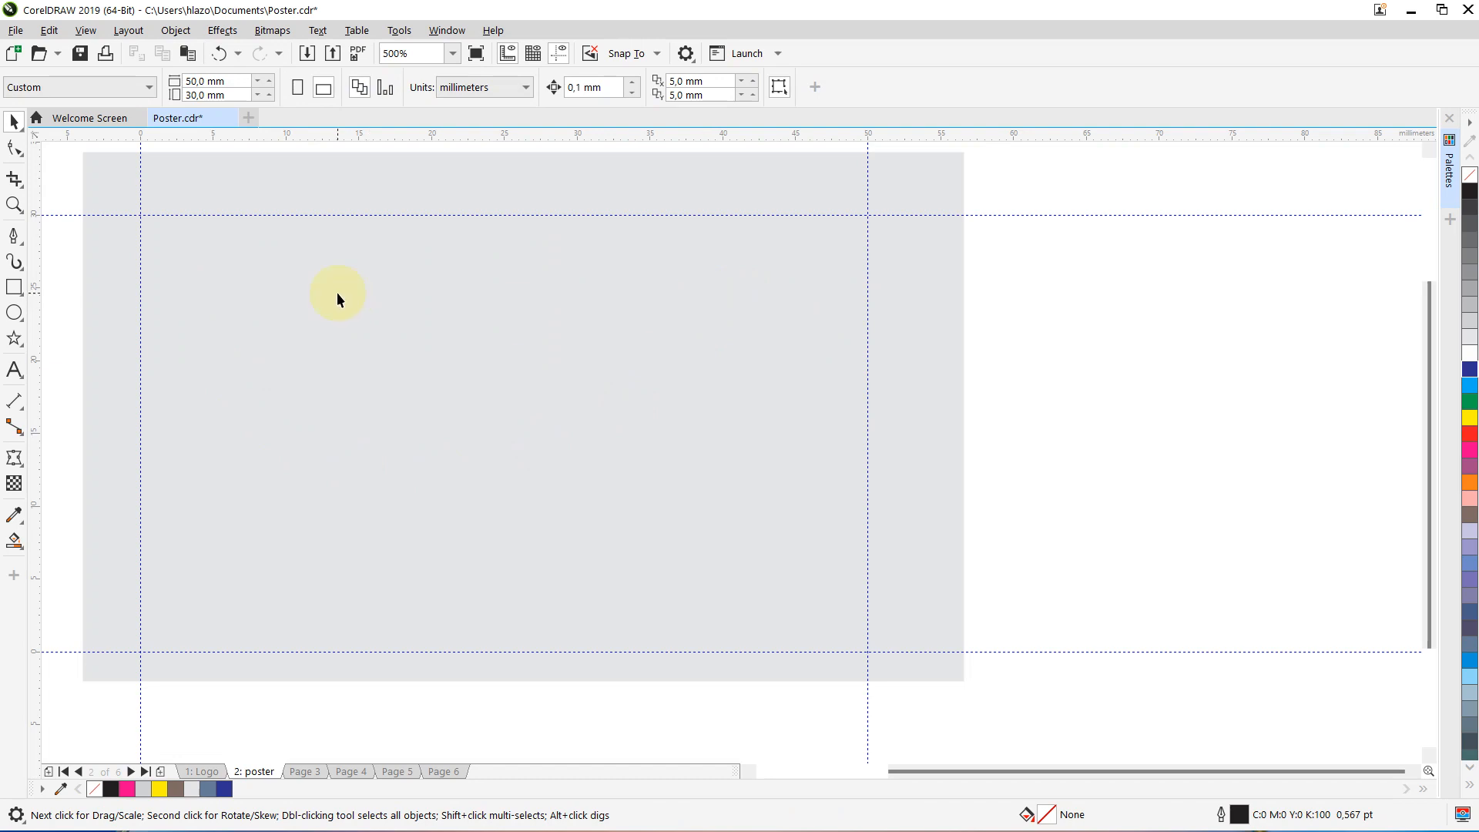
Draw a rectangle about 5.9 × 5.2 mm in the upper left of the page and set its width to 3 mm, keeping its proportions
click(15, 287)
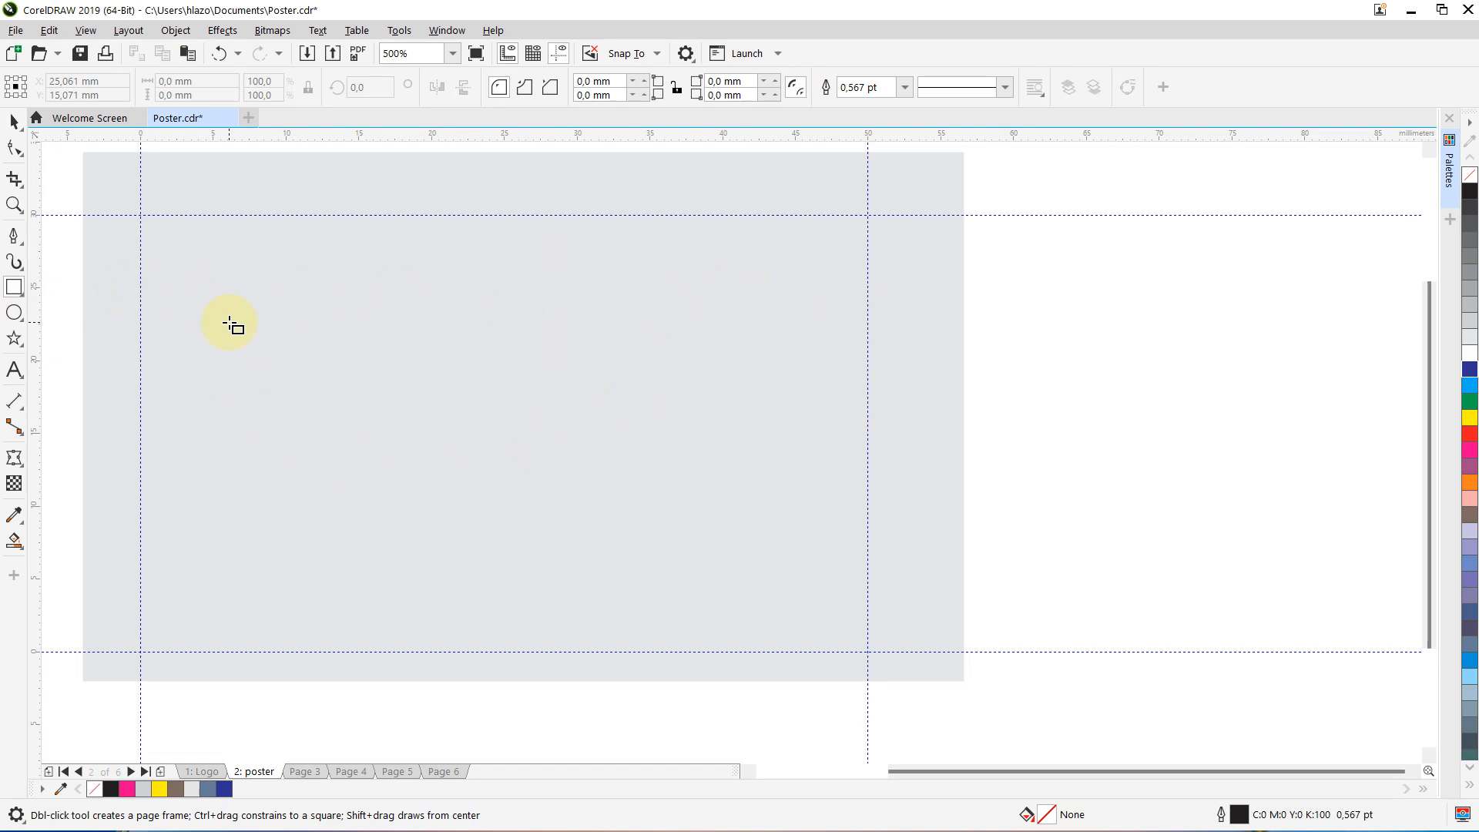
drag(272, 305, 319, 340)
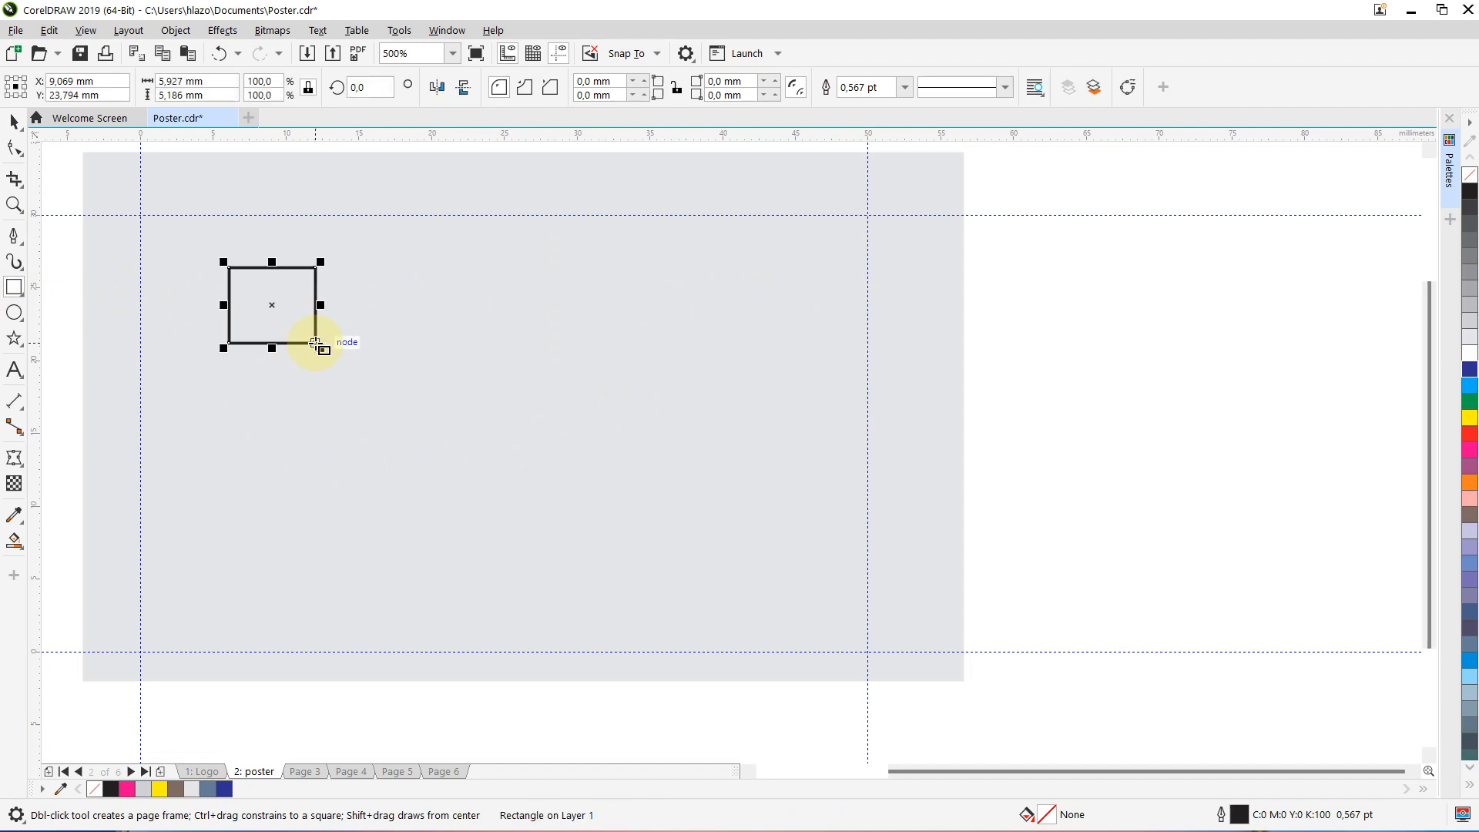
click(221, 85)
drag(221, 84, 91, 85)
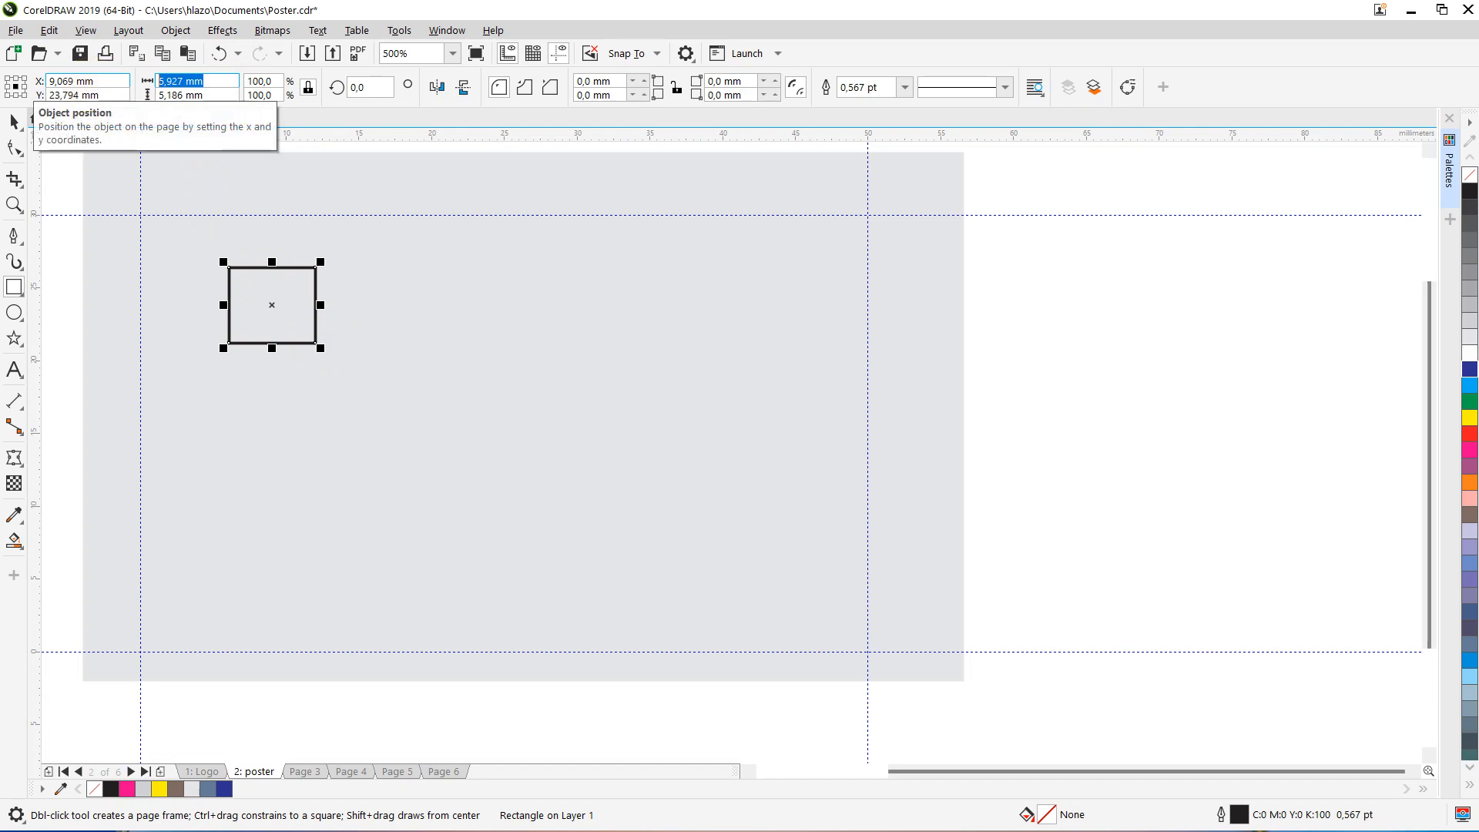
text(3)
key(Return)
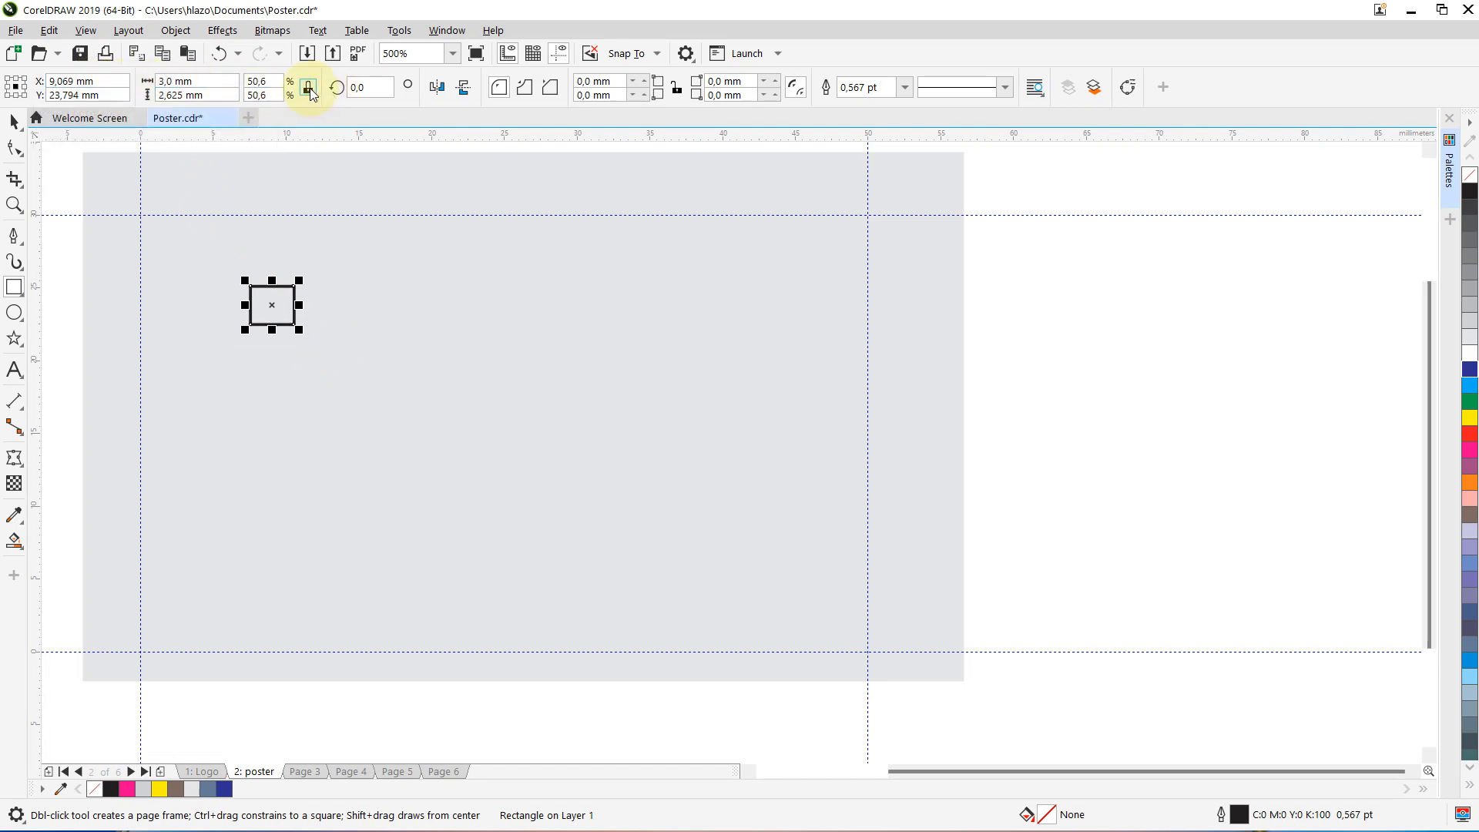
Set the rectangle's height to 3 mm and move it into the upper-left corner of the page-edge guidelines
click(216, 95)
drag(57, 113, 4, 111)
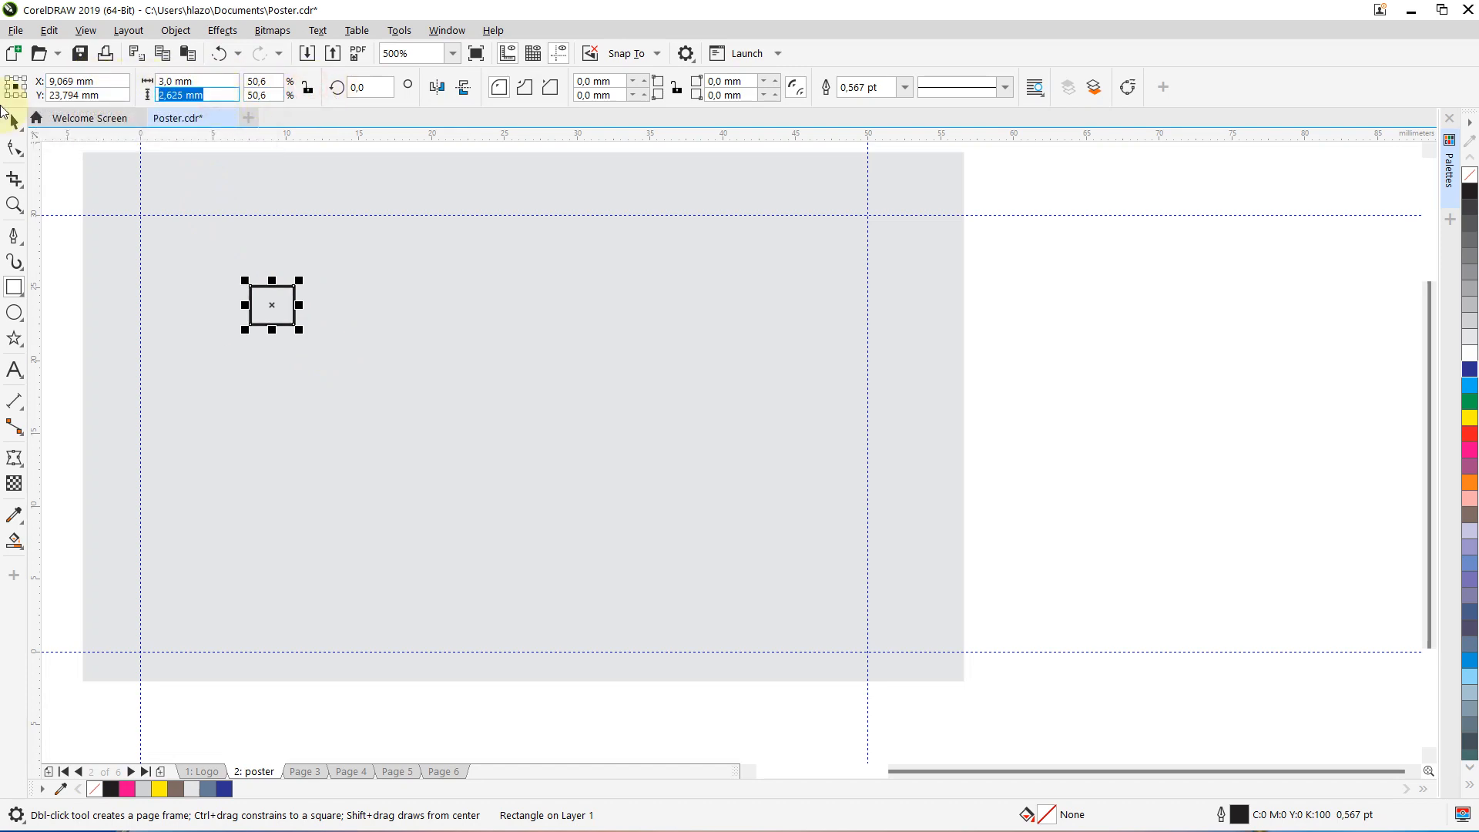
text(3)
key(Return)
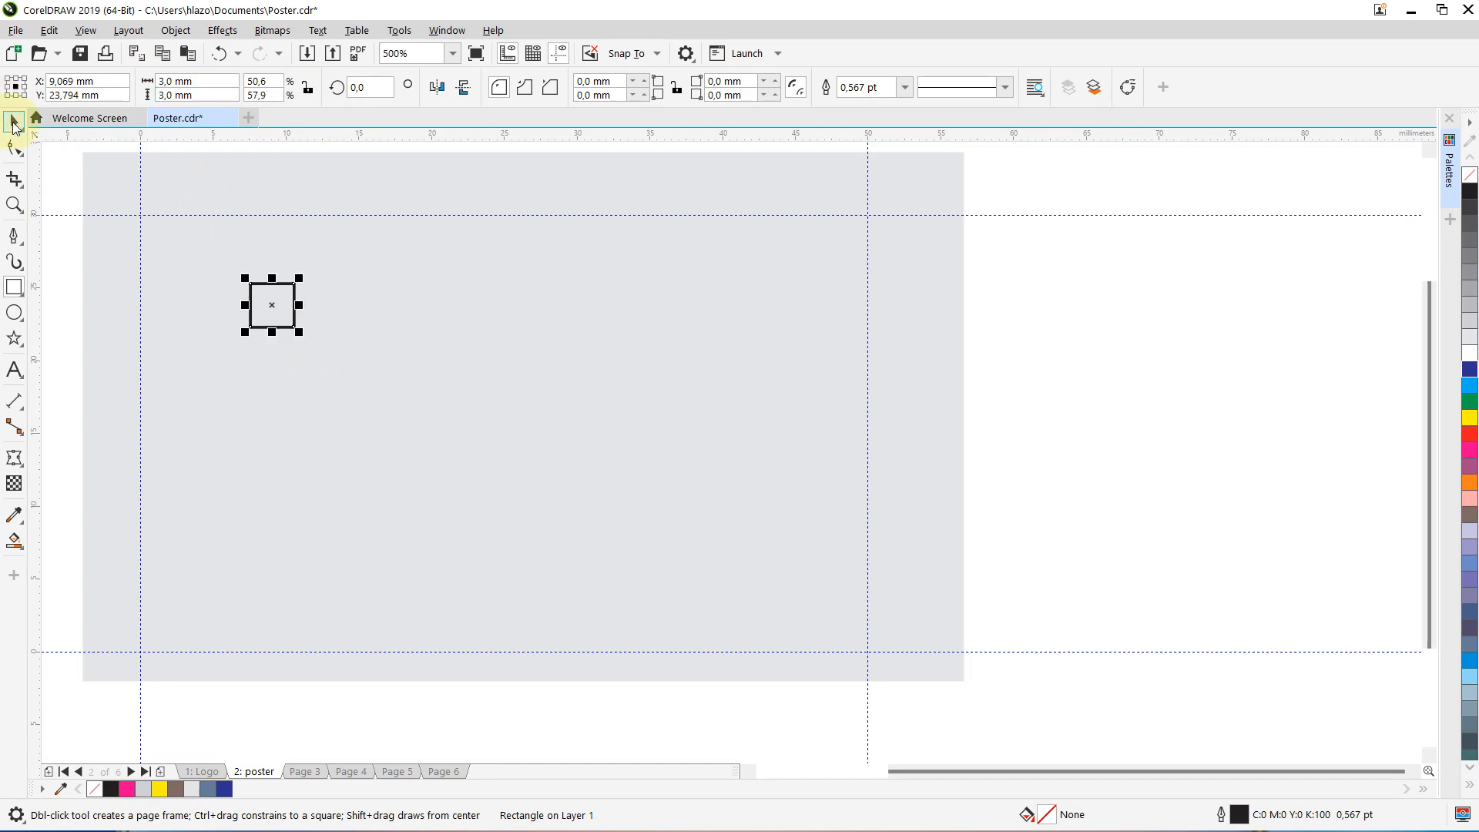
click(14, 123)
drag(263, 307, 164, 245)
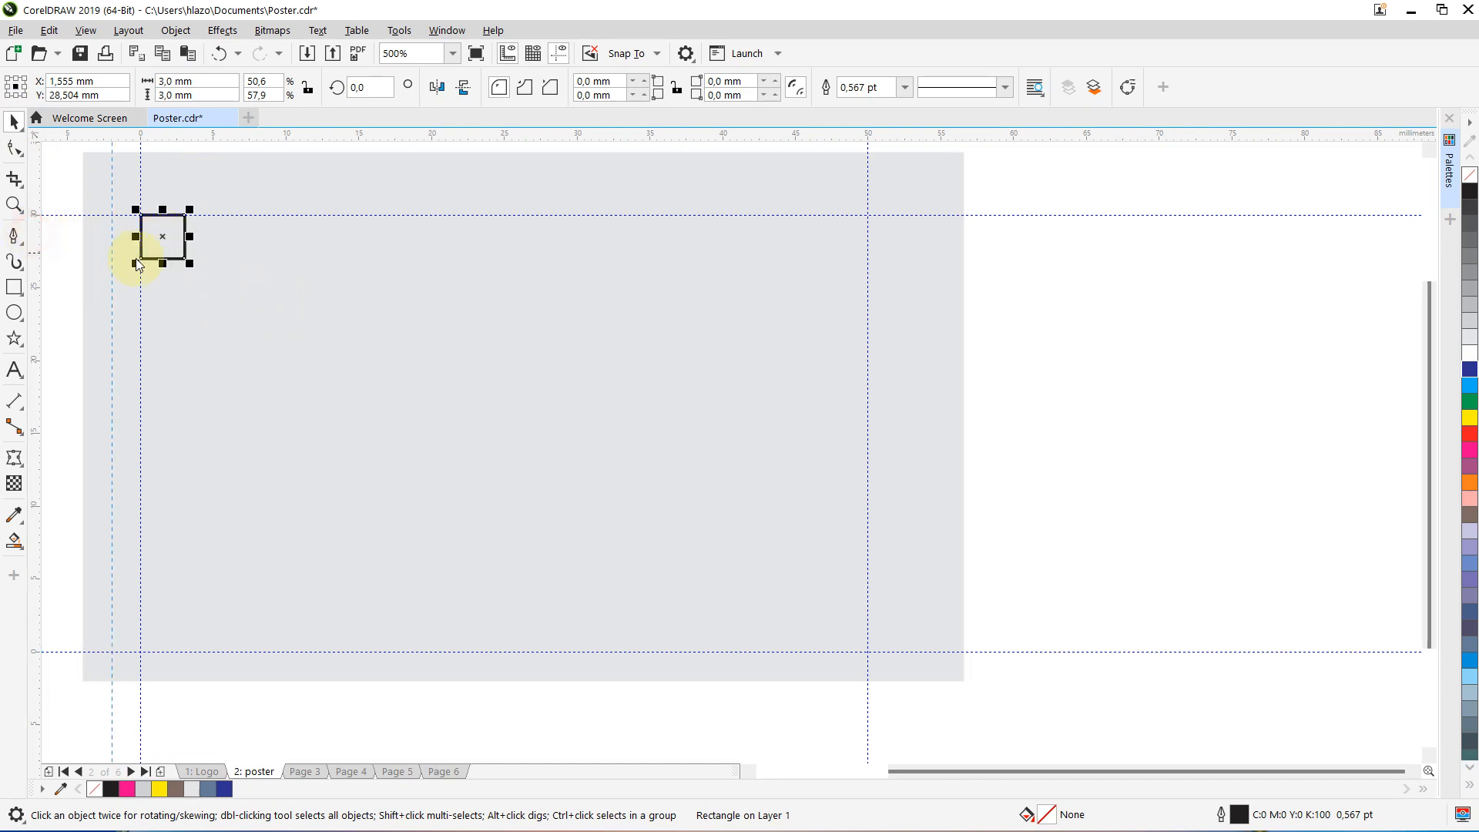
Place guidelines along the square's right and lower edges and move the square into the lower-right corner of the page-edge guidelines
click(186, 268)
click(186, 266)
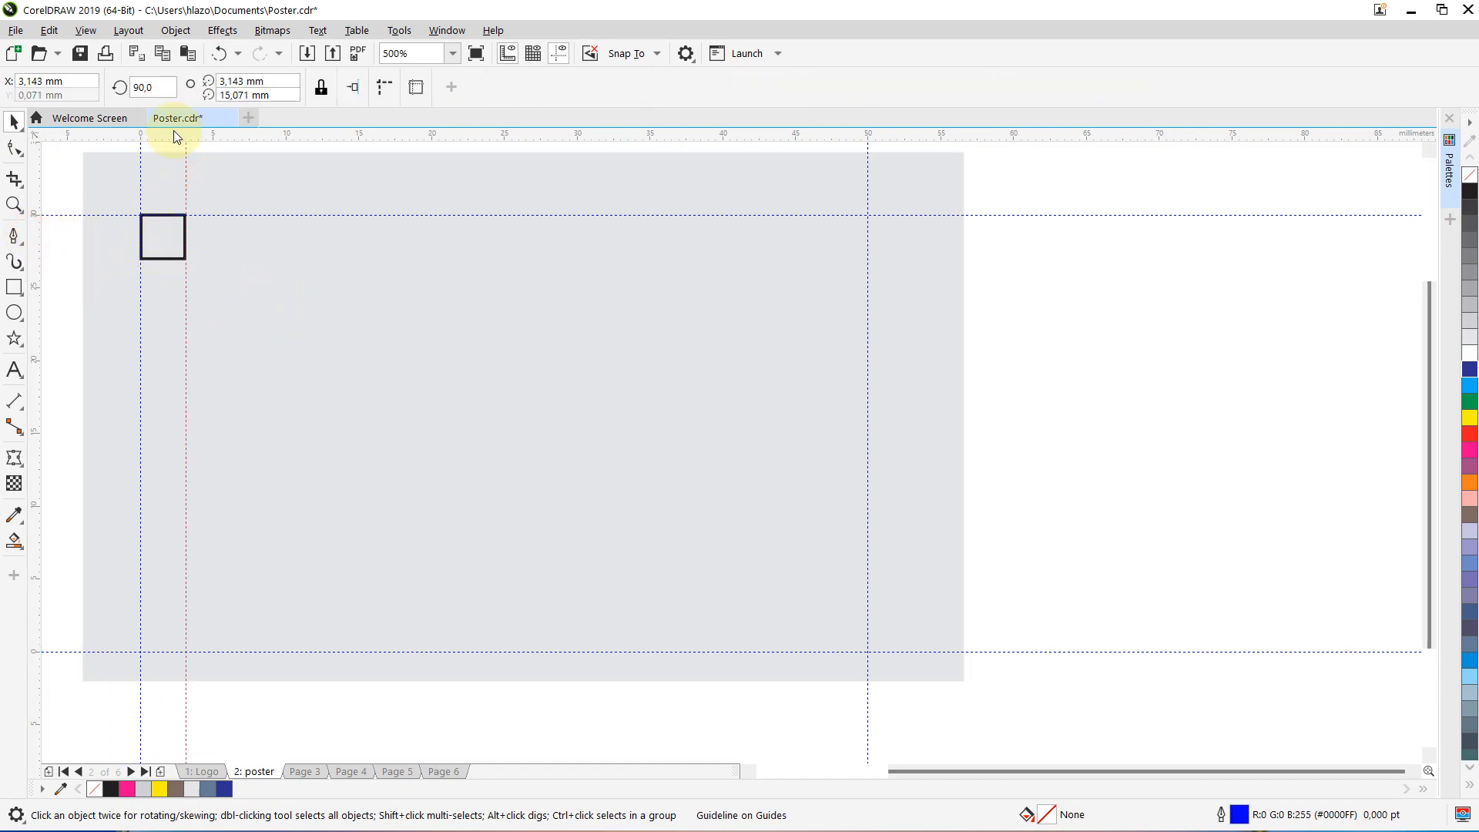
drag(167, 252, 848, 639)
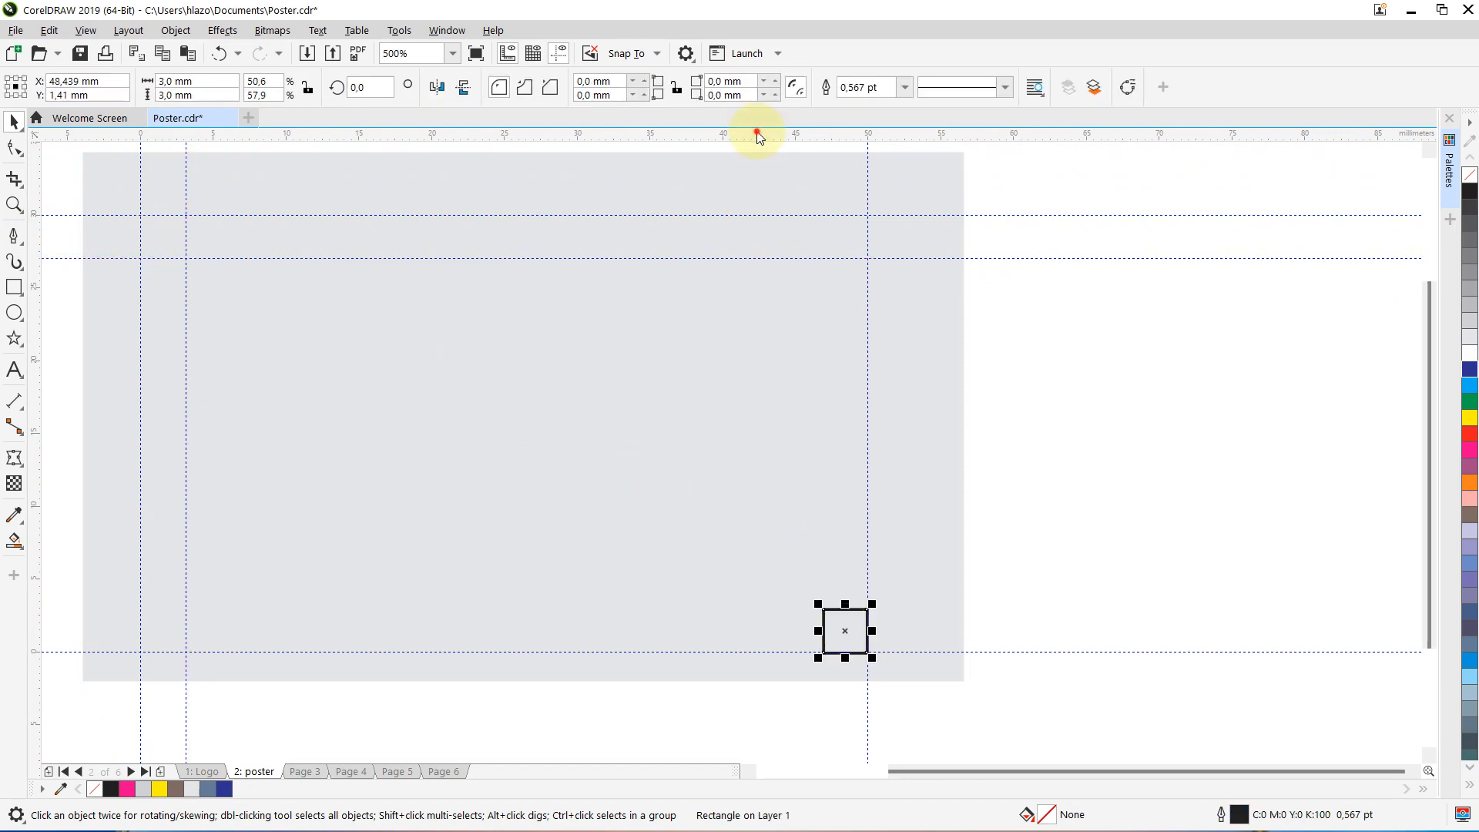
Add a horizontal guideline along the square's upper edge and a vertical one along its left edge
drag(759, 137, 775, 453)
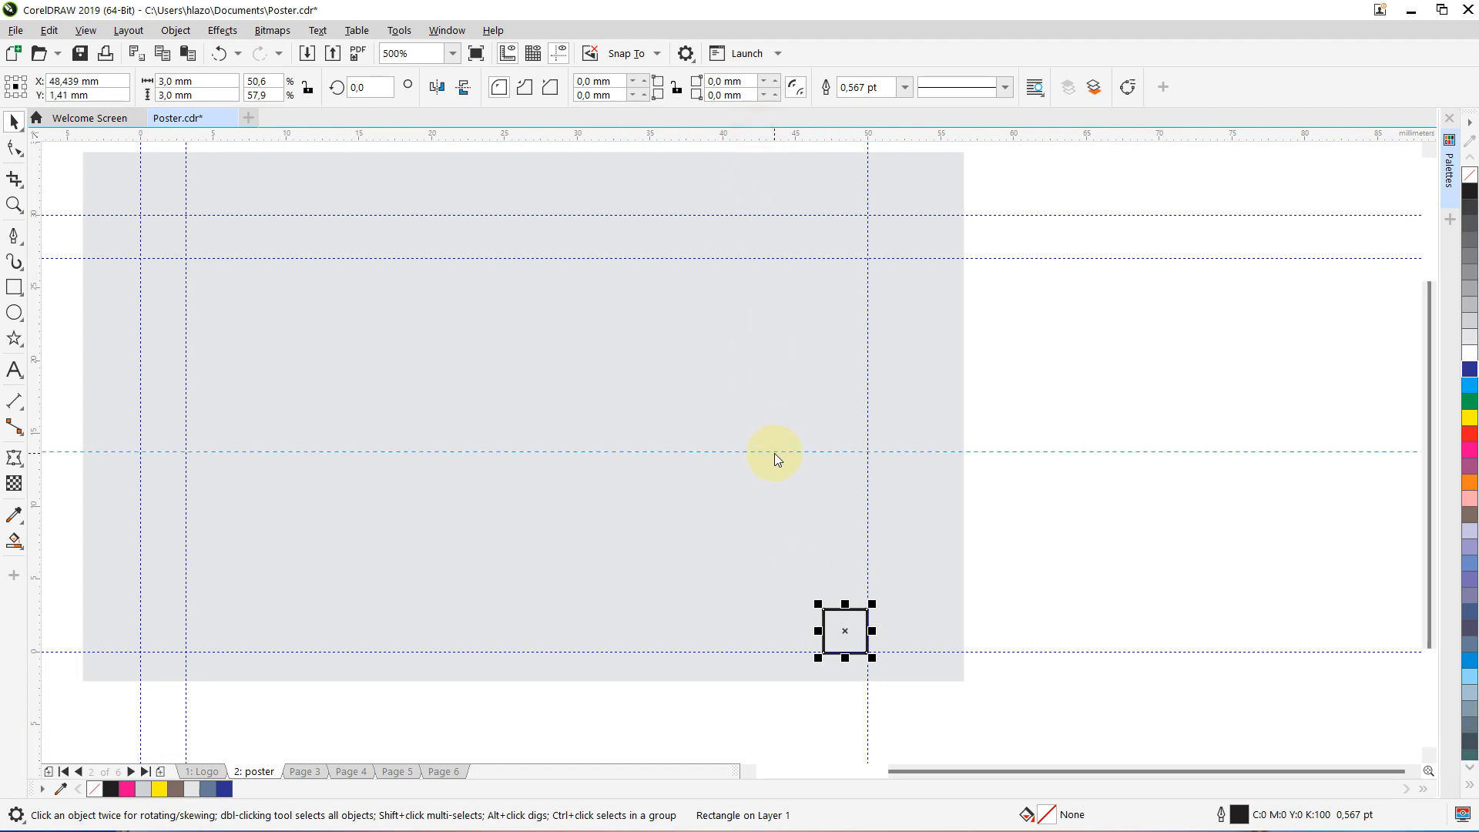
click(765, 610)
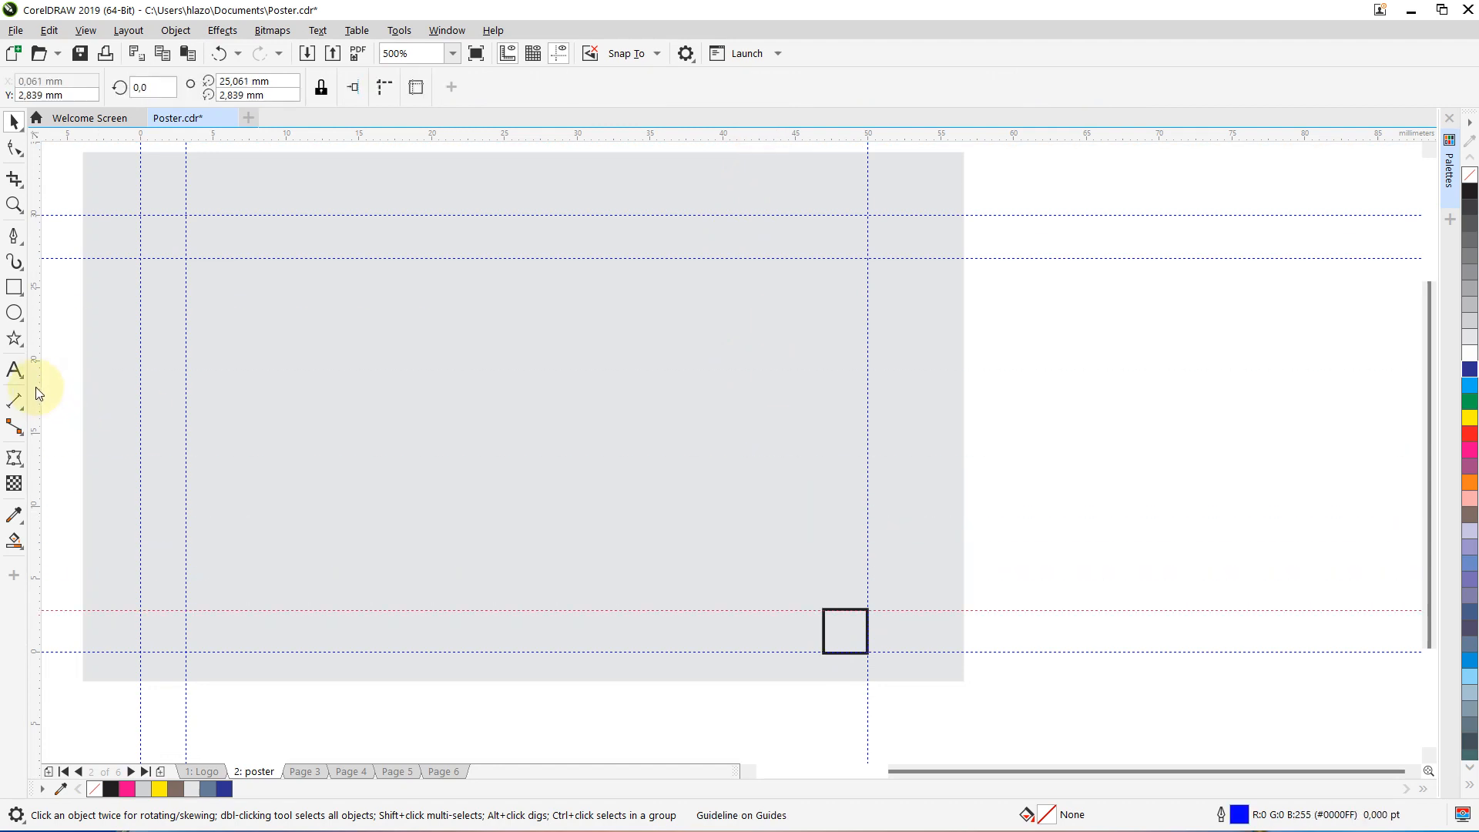
drag(852, 614, 869, 642)
key(ctrl+z)
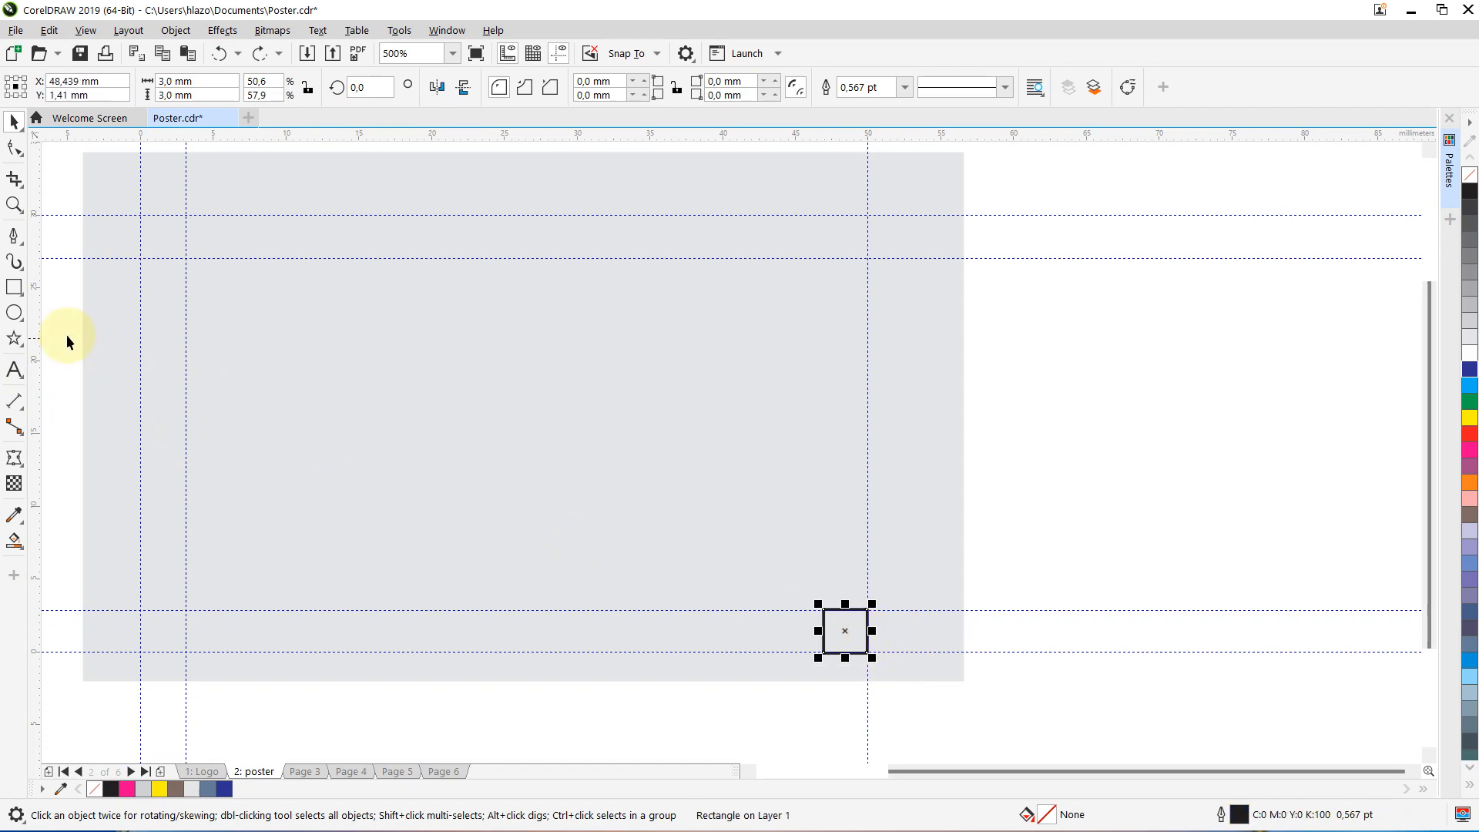
click(823, 650)
click(838, 633)
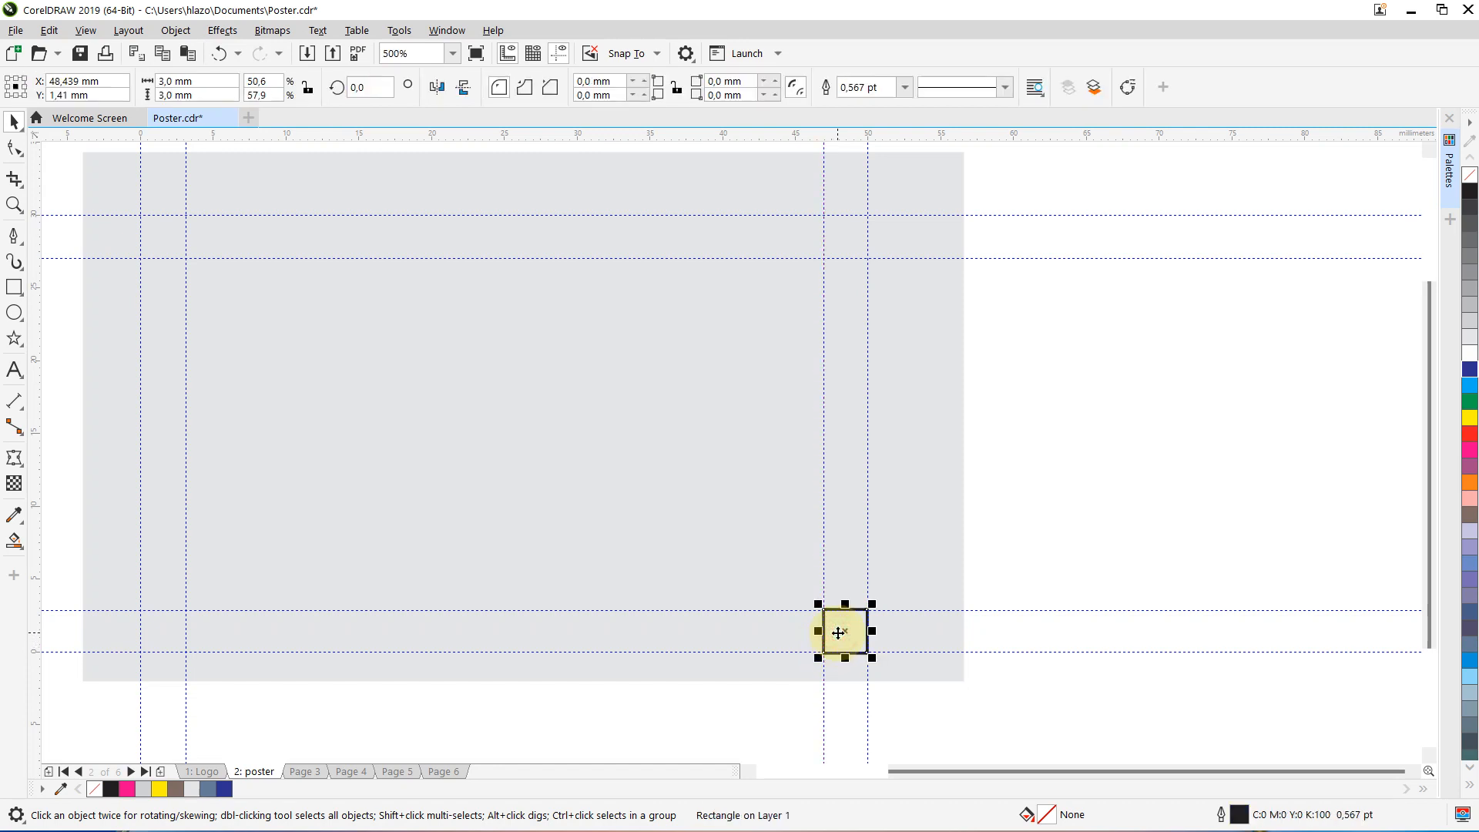
Delete the 3 mm square and move the upper inner horizontal guideline up to about 27.3 mm
key(Delete)
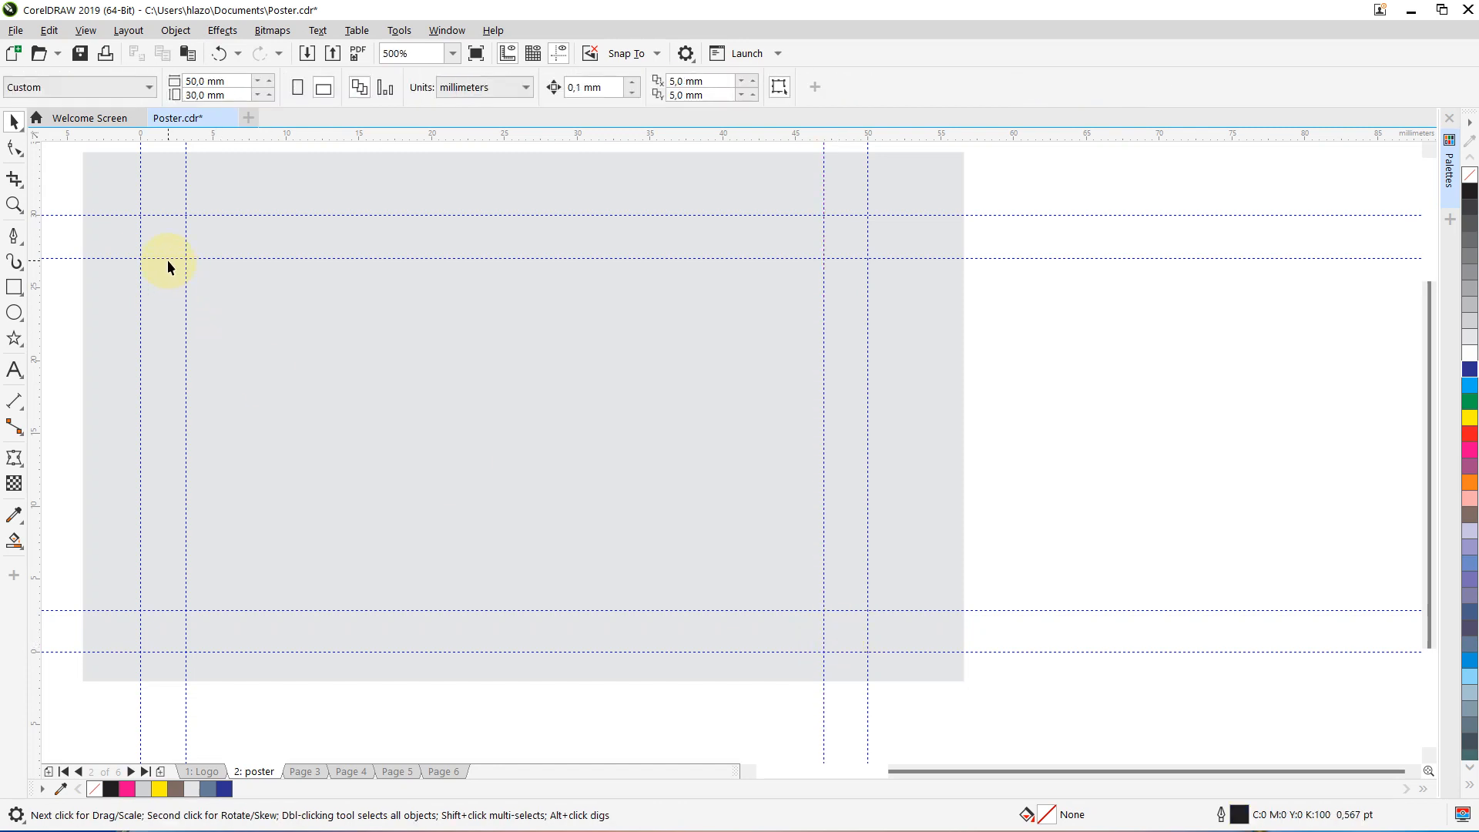
drag(169, 260, 169, 254)
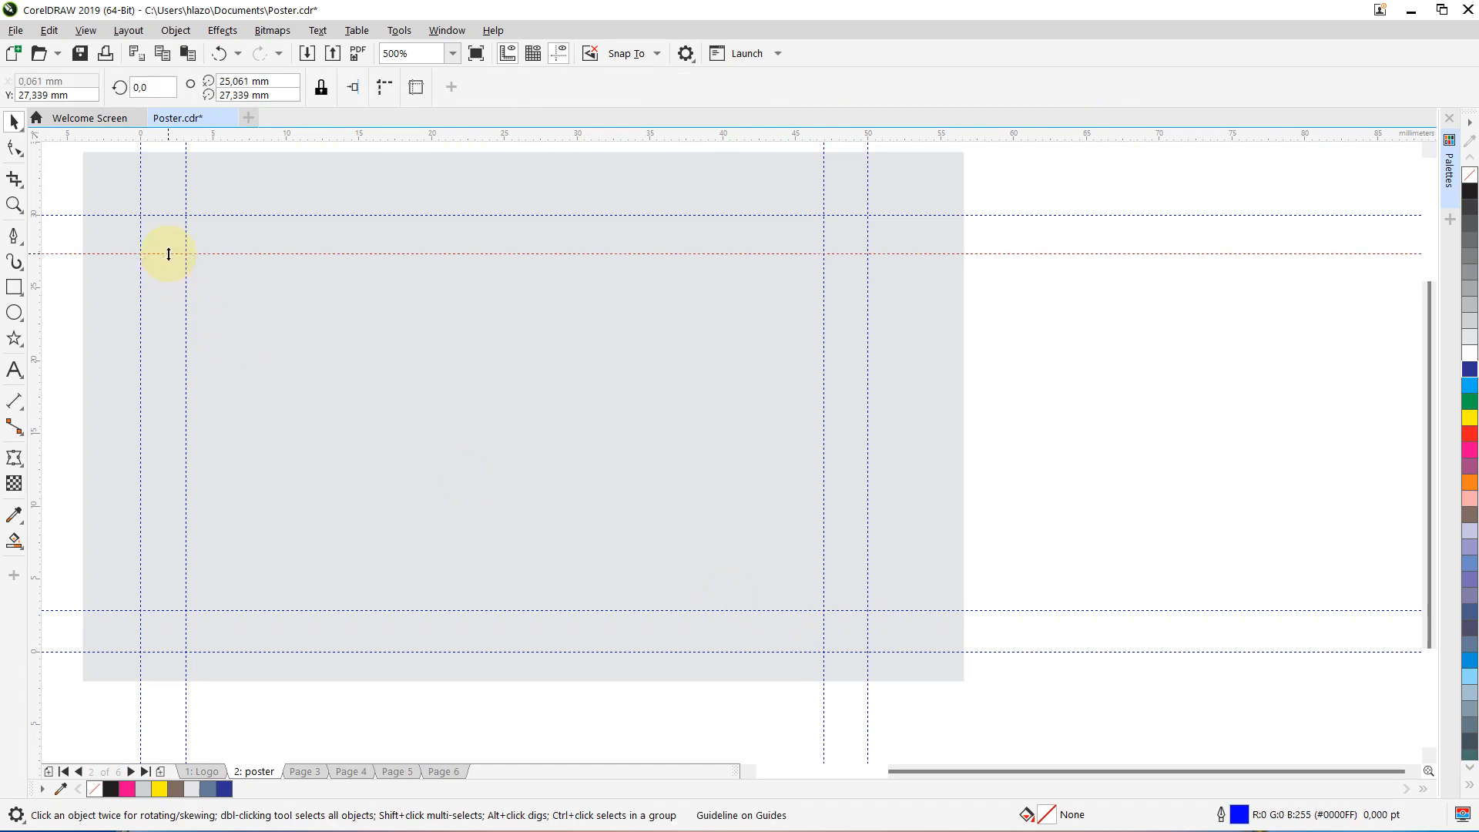
Add the artistic text "Mahgahg" in Arial and enlarge it to about 43.7 mm wide, fitting it between the inner vertical guidelines
click(13, 370)
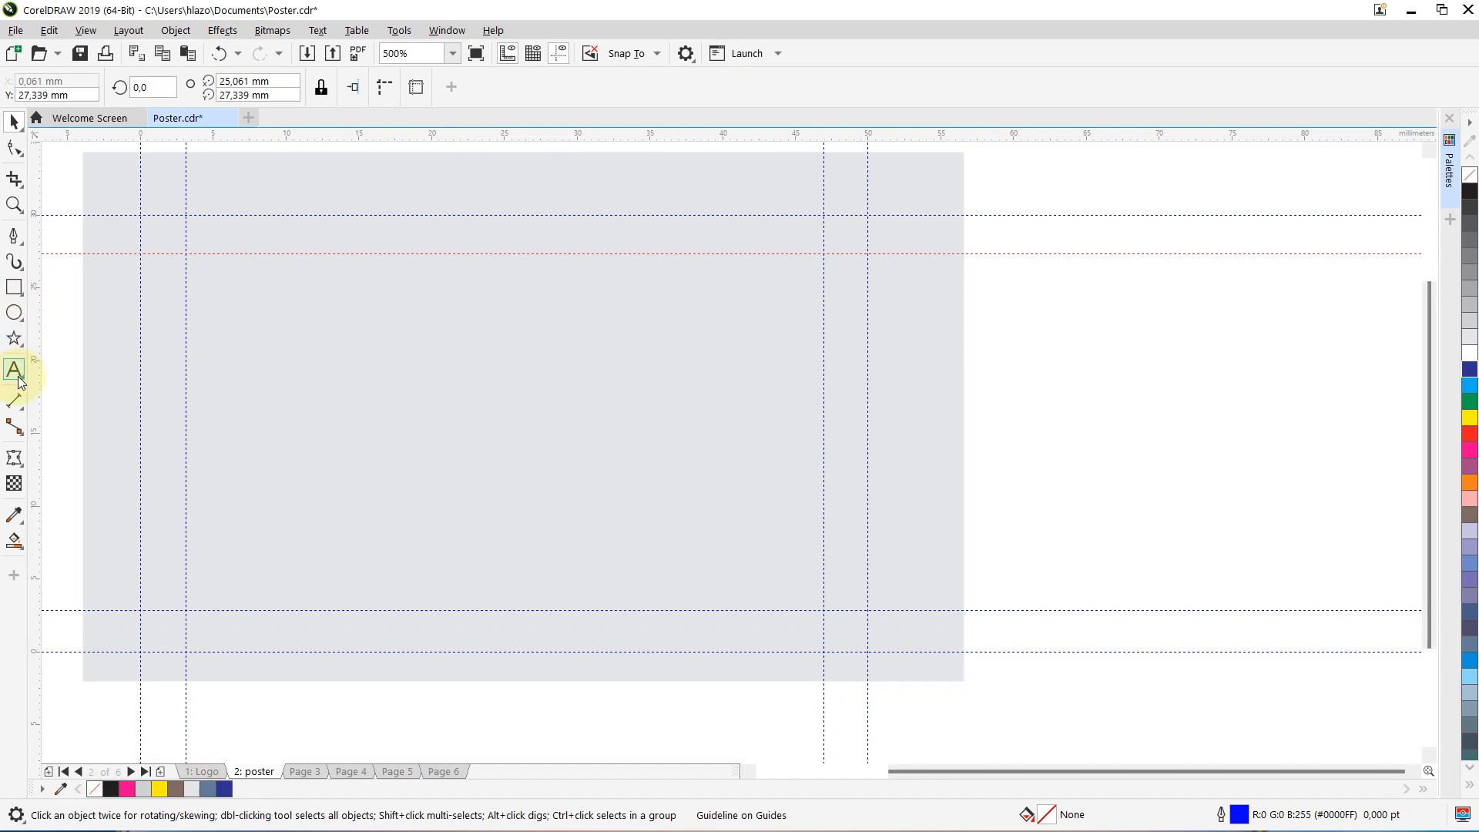
click(496, 395)
text(Mahgahg)
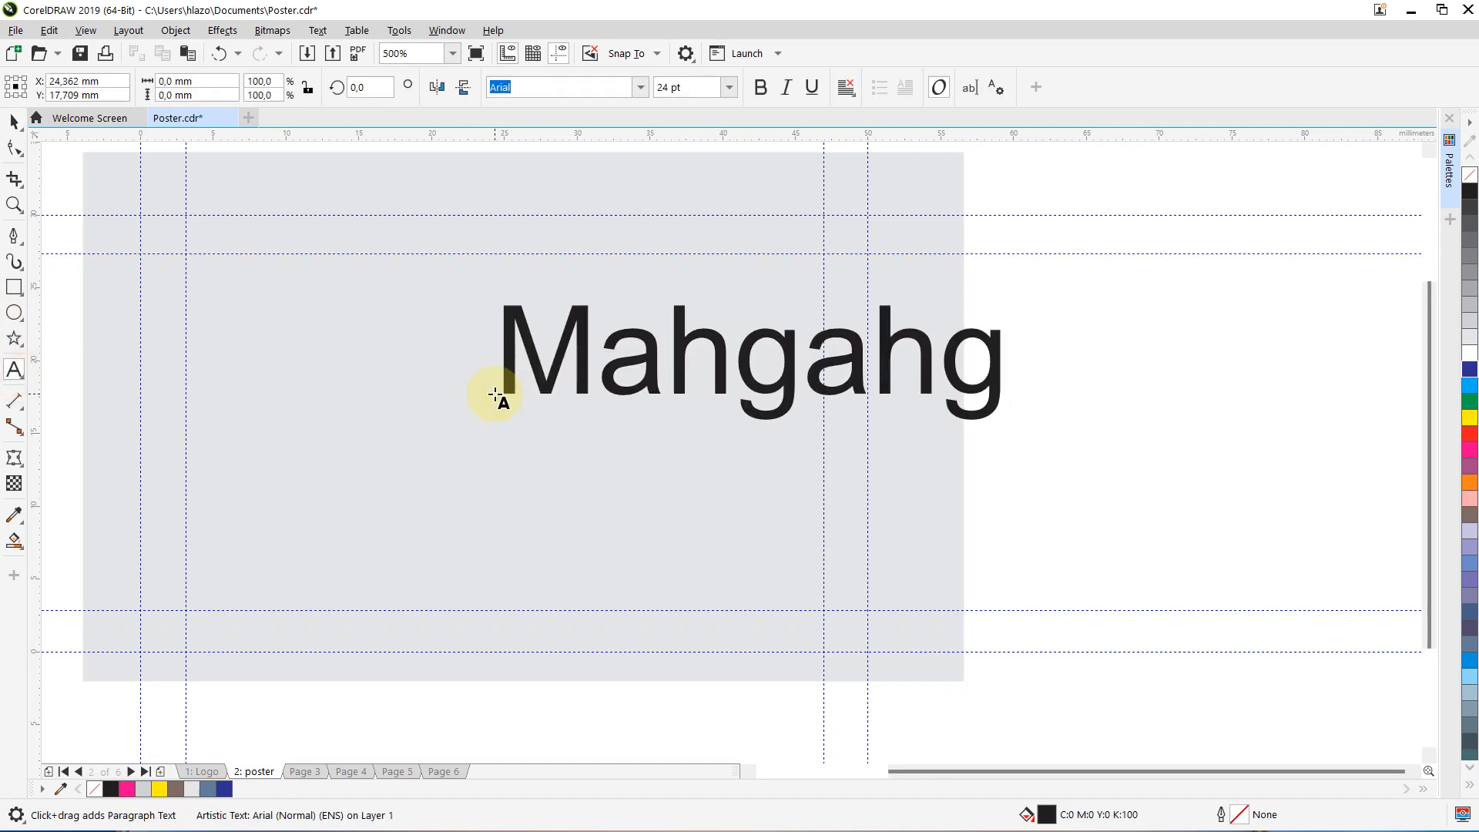
key(Escape)
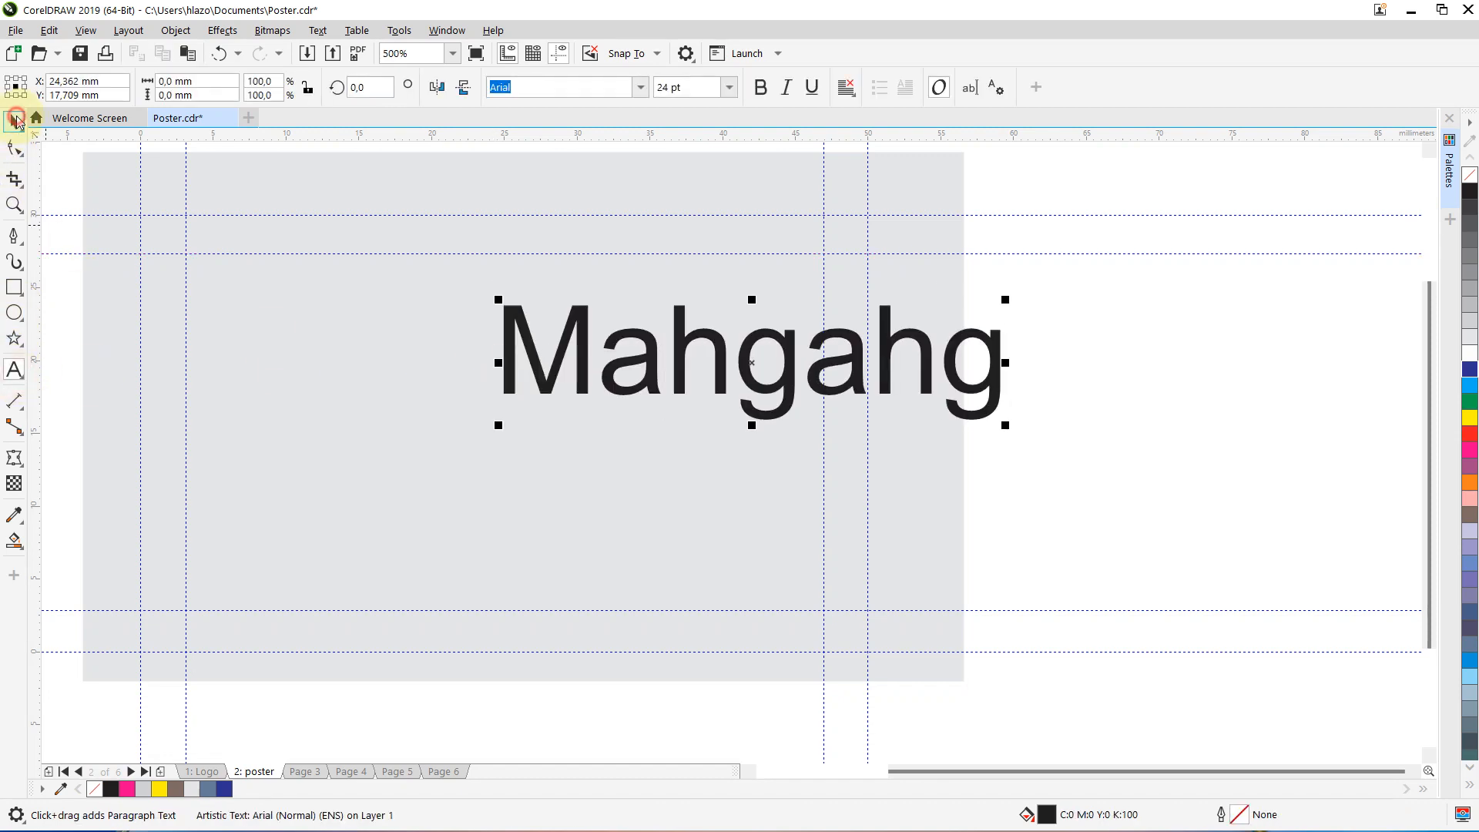
drag(588, 340, 266, 304)
drag(686, 377, 827, 439)
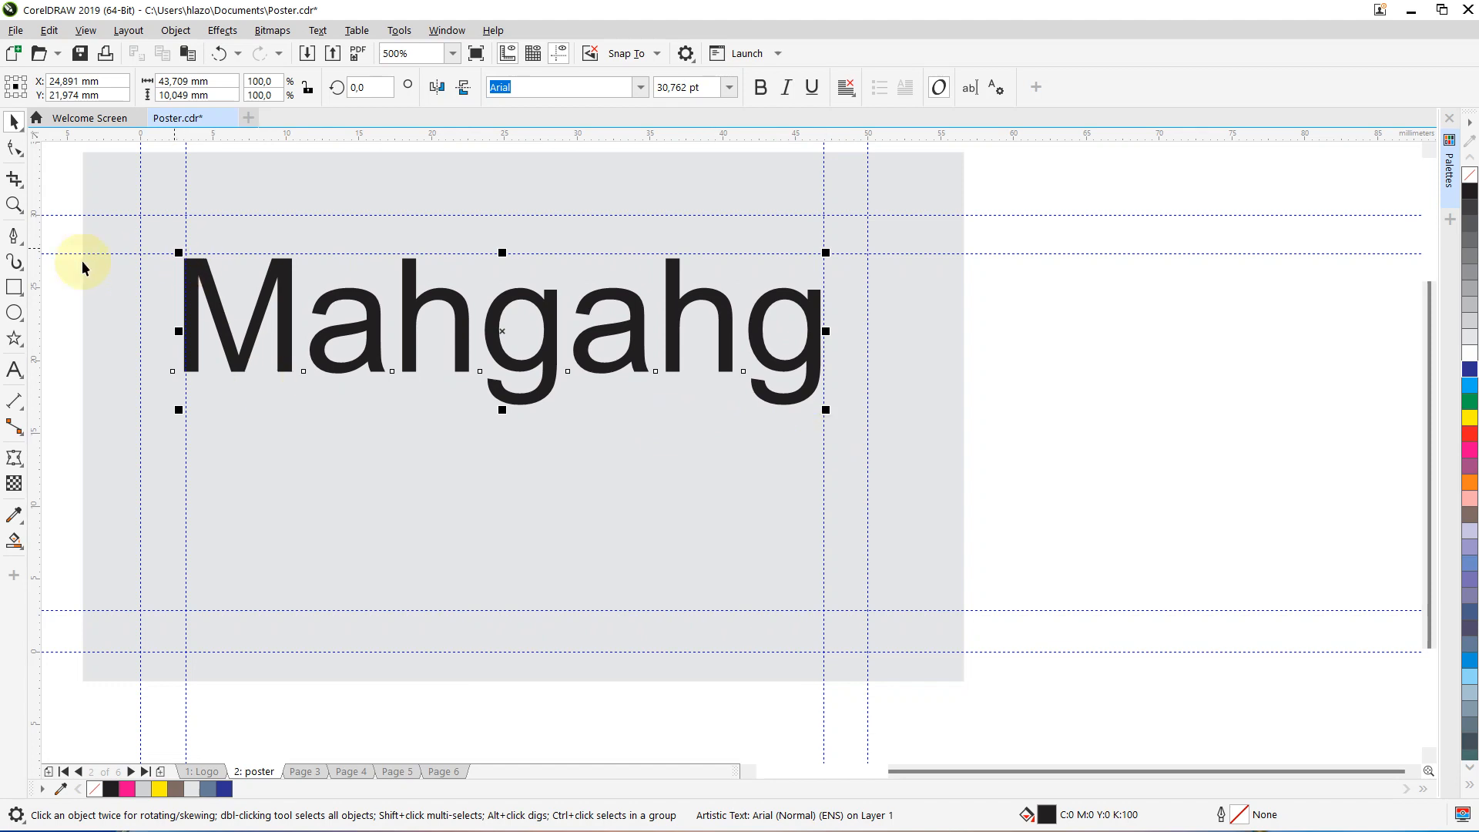
Draw a rectangle about 3.4 × 2.6 mm in the upper-left margin corner beside the text and delete it
click(13, 287)
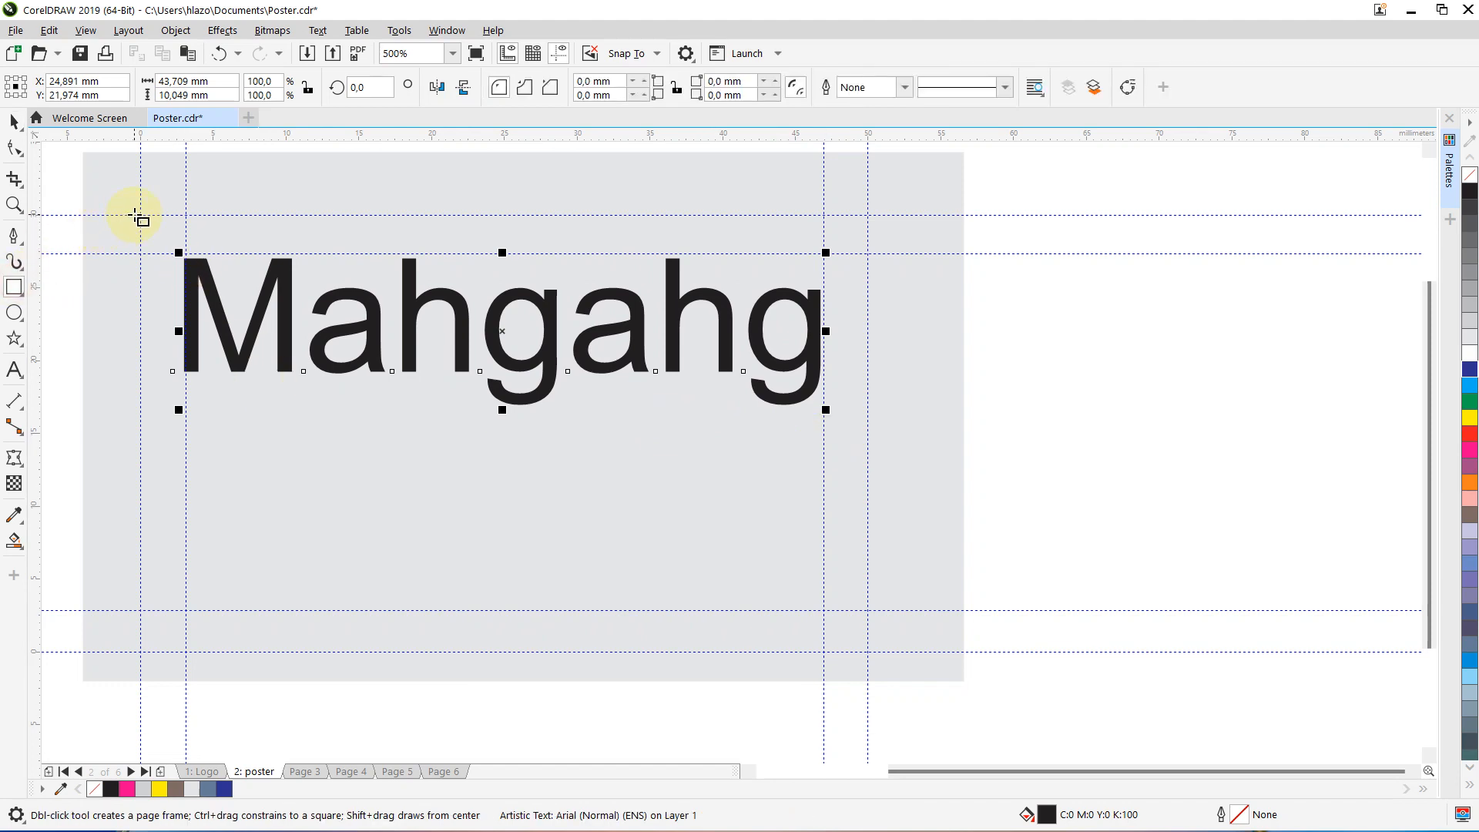
drag(134, 214, 184, 251)
click(15, 122)
click(158, 239)
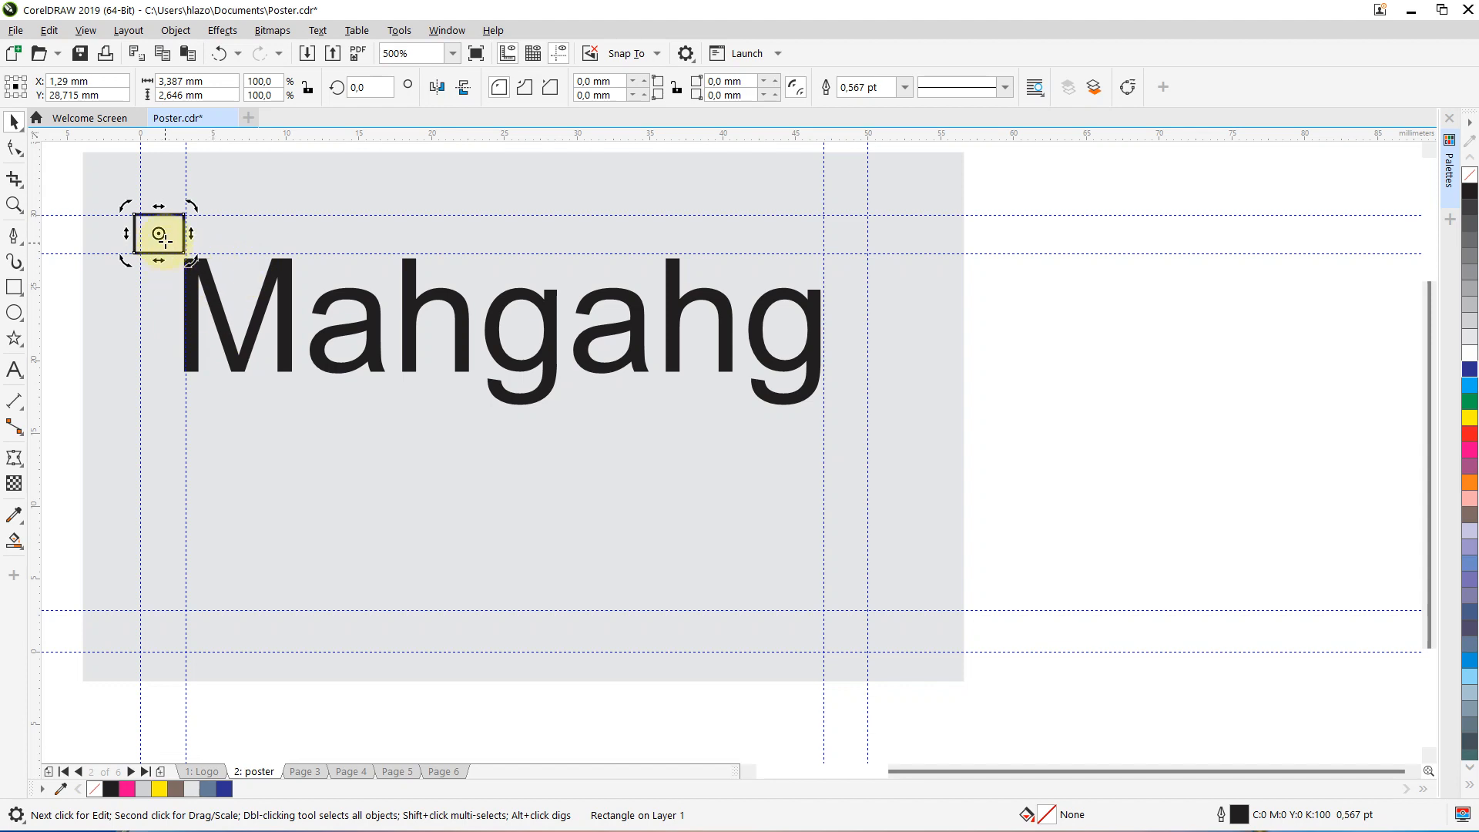
mouse_move(159, 233)
mouse_down()
mouse_move(238, 369)
mouse_move(462, 437)
mouse_up()
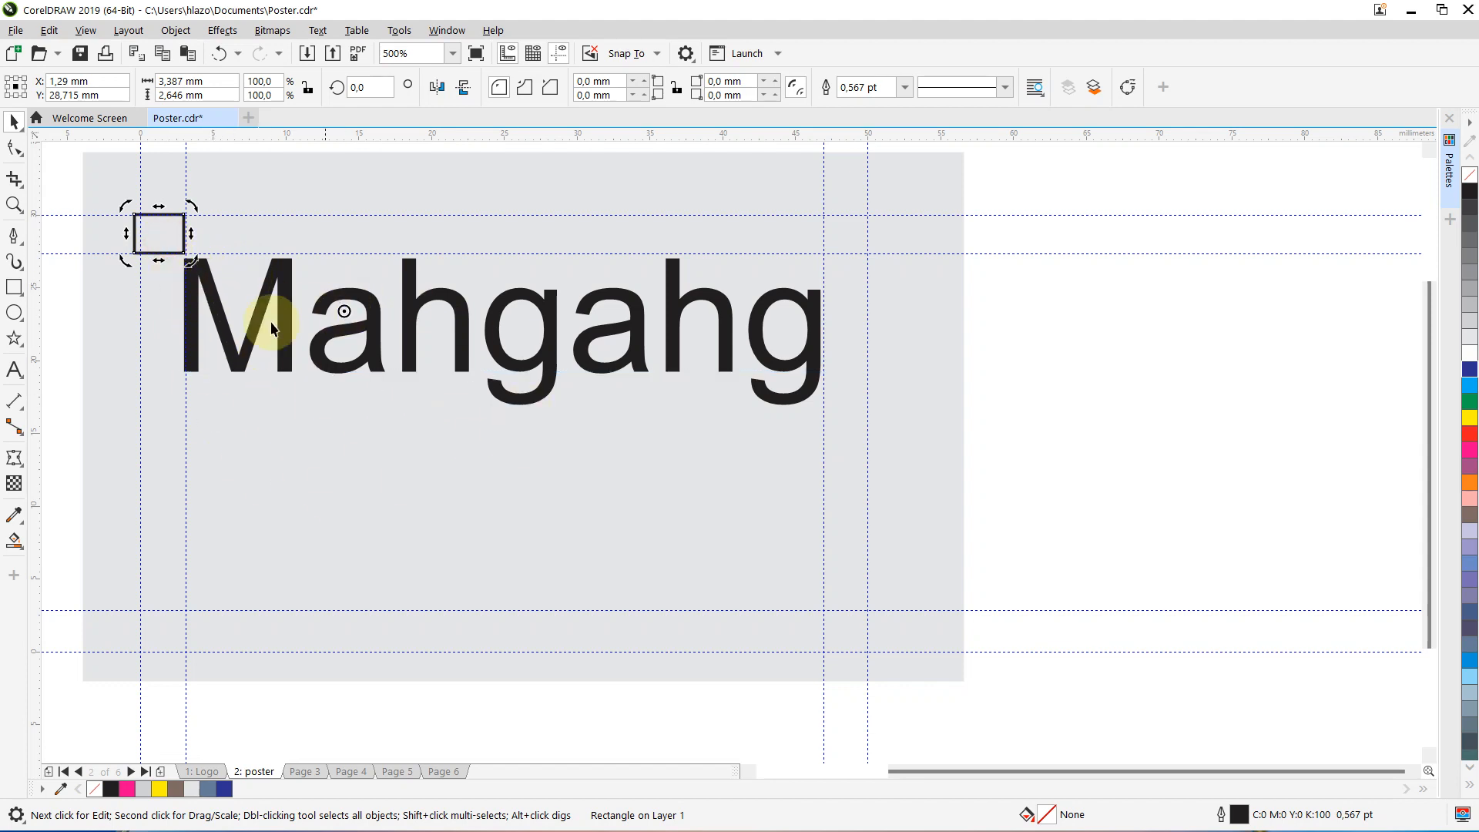
click(167, 242)
drag(167, 242, 1037, 467)
key(Delete)
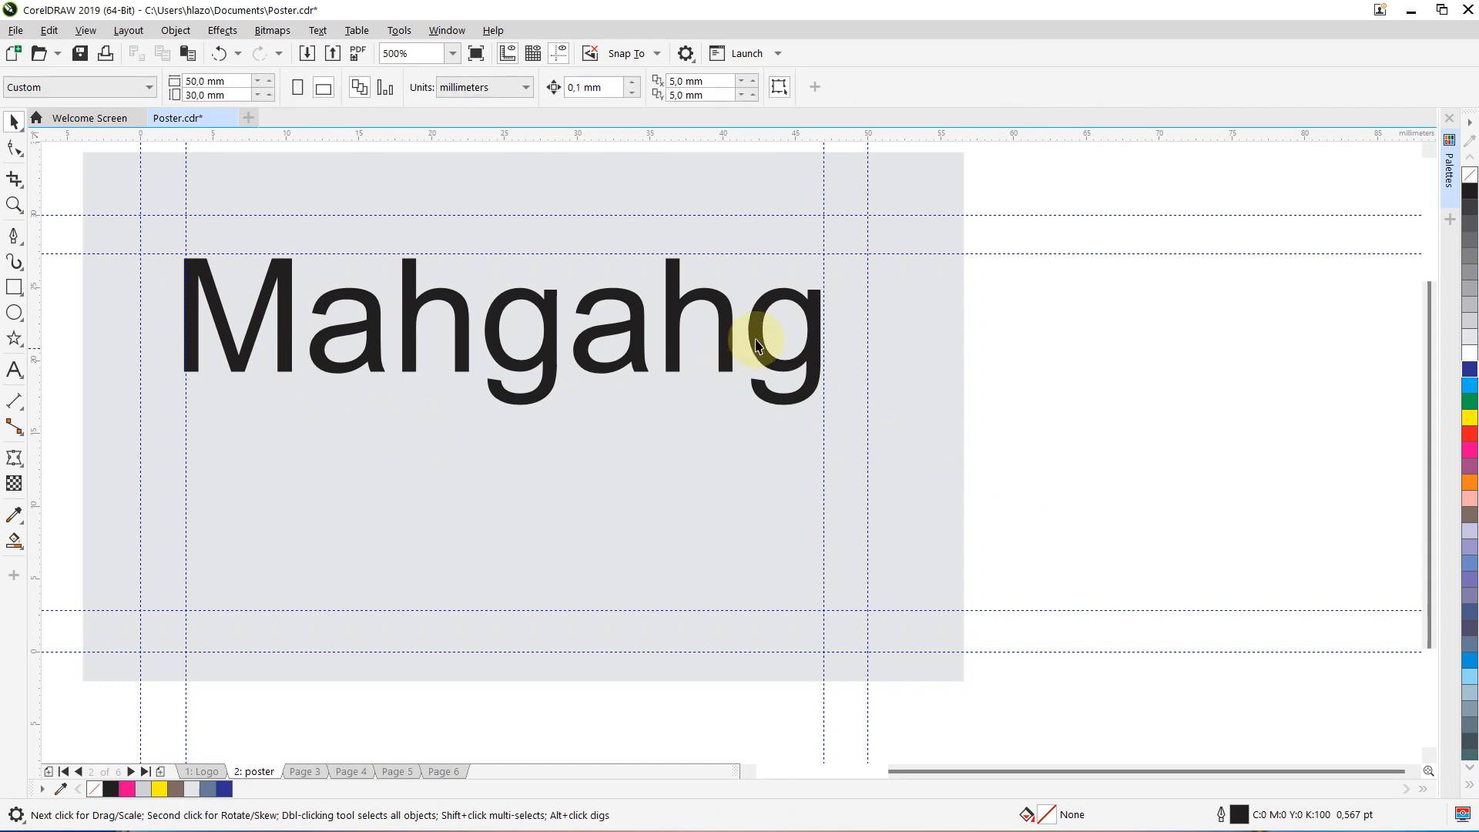
Delete the "Mahgahg" artistic text from the page
click(183, 231)
click(185, 231)
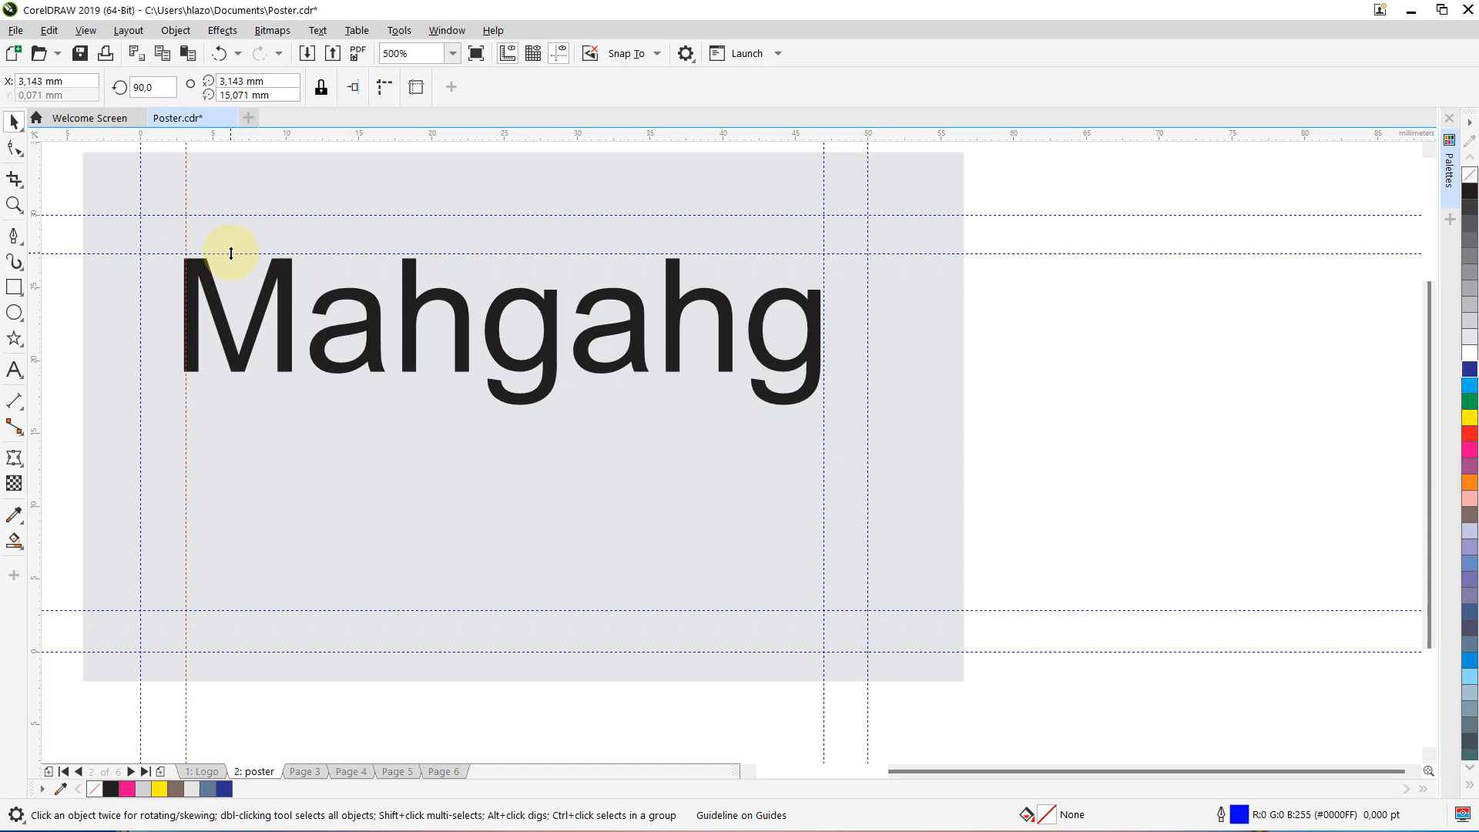
click(248, 320)
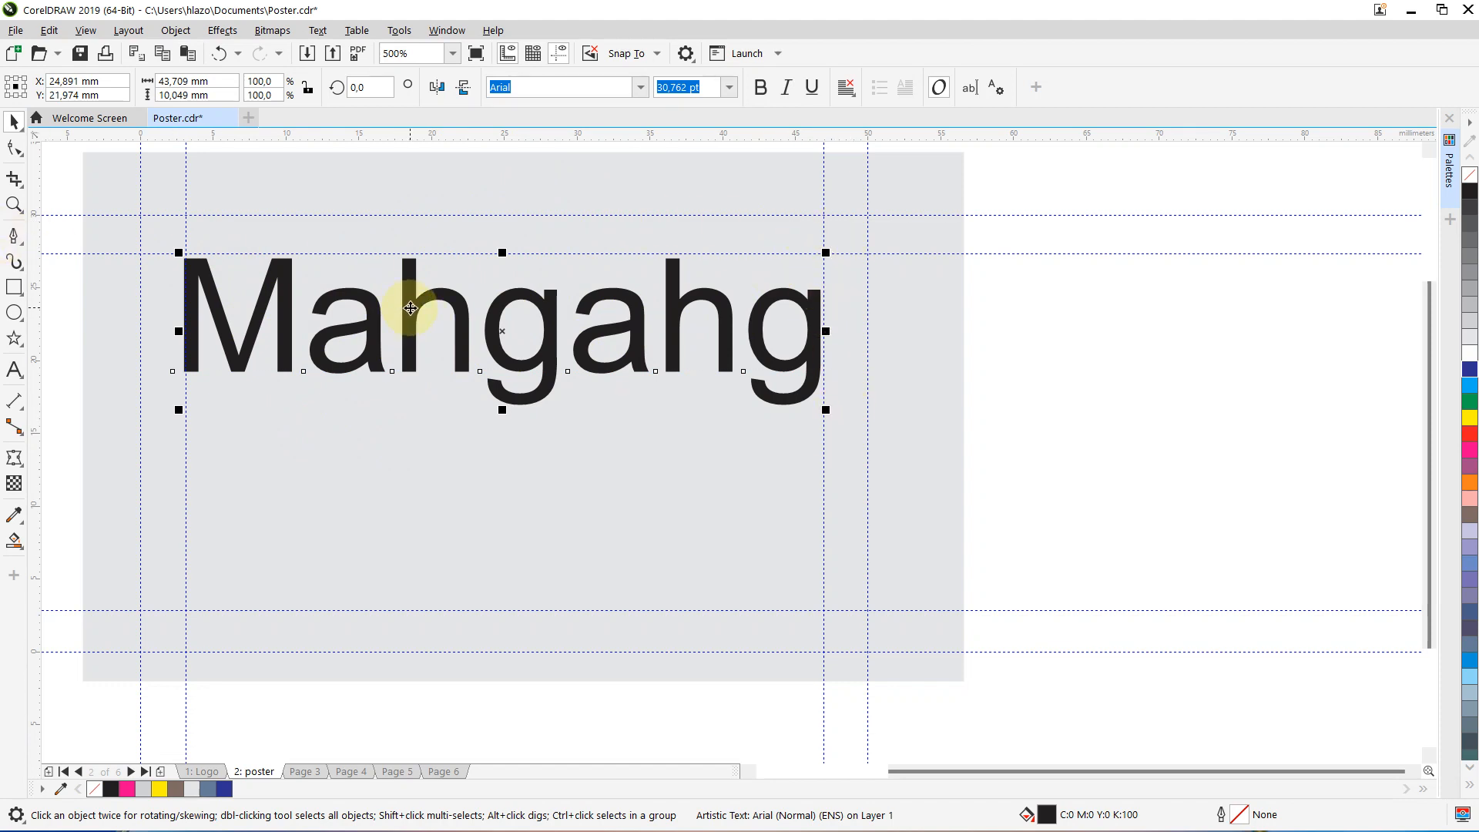
key(Delete)
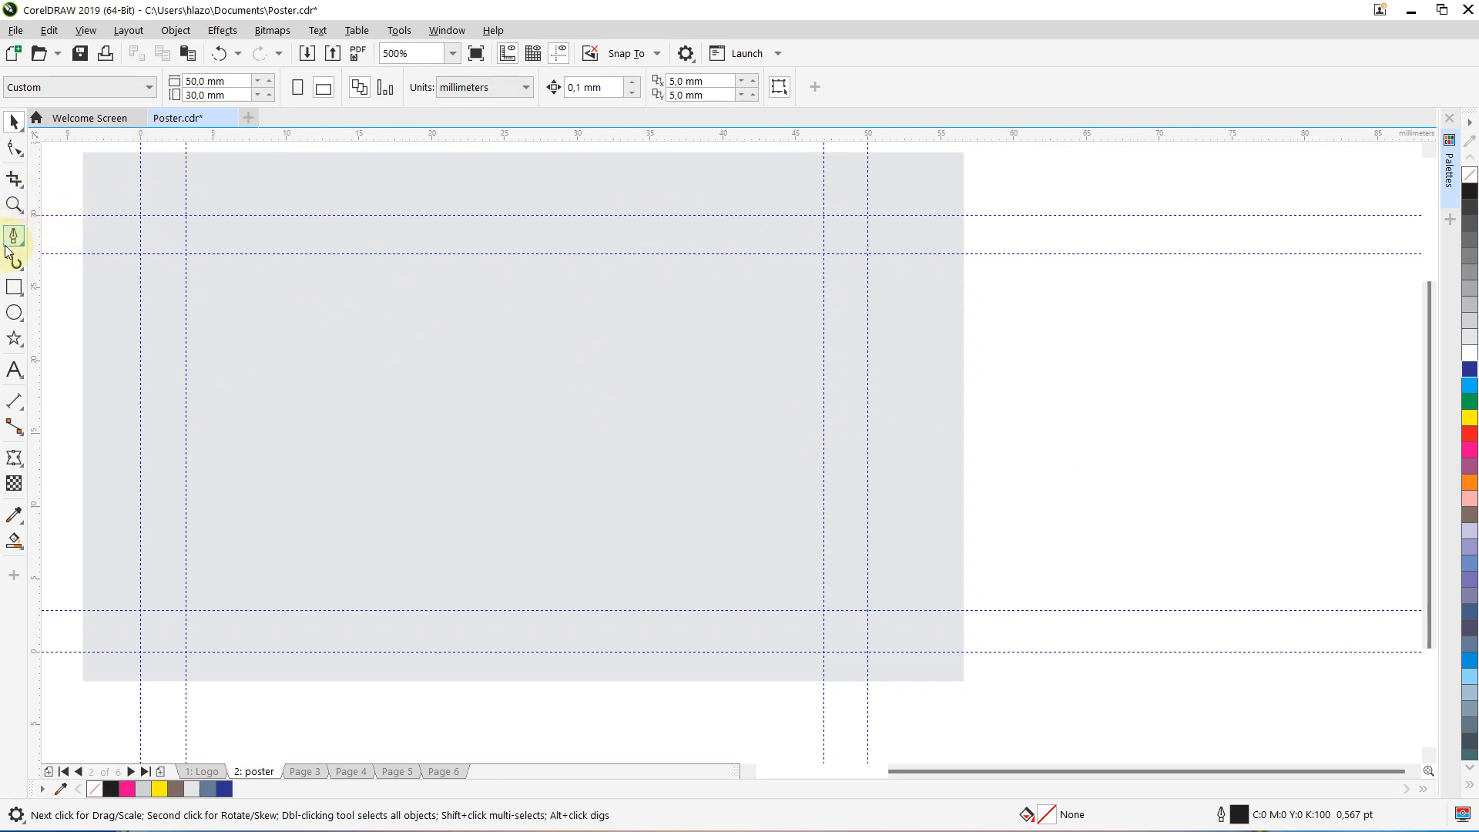
Draw a square about 6.2 mm wide in the upper left of the page and set its size to 3 × 3 mm
click(14, 287)
drag(222, 303, 313, 390)
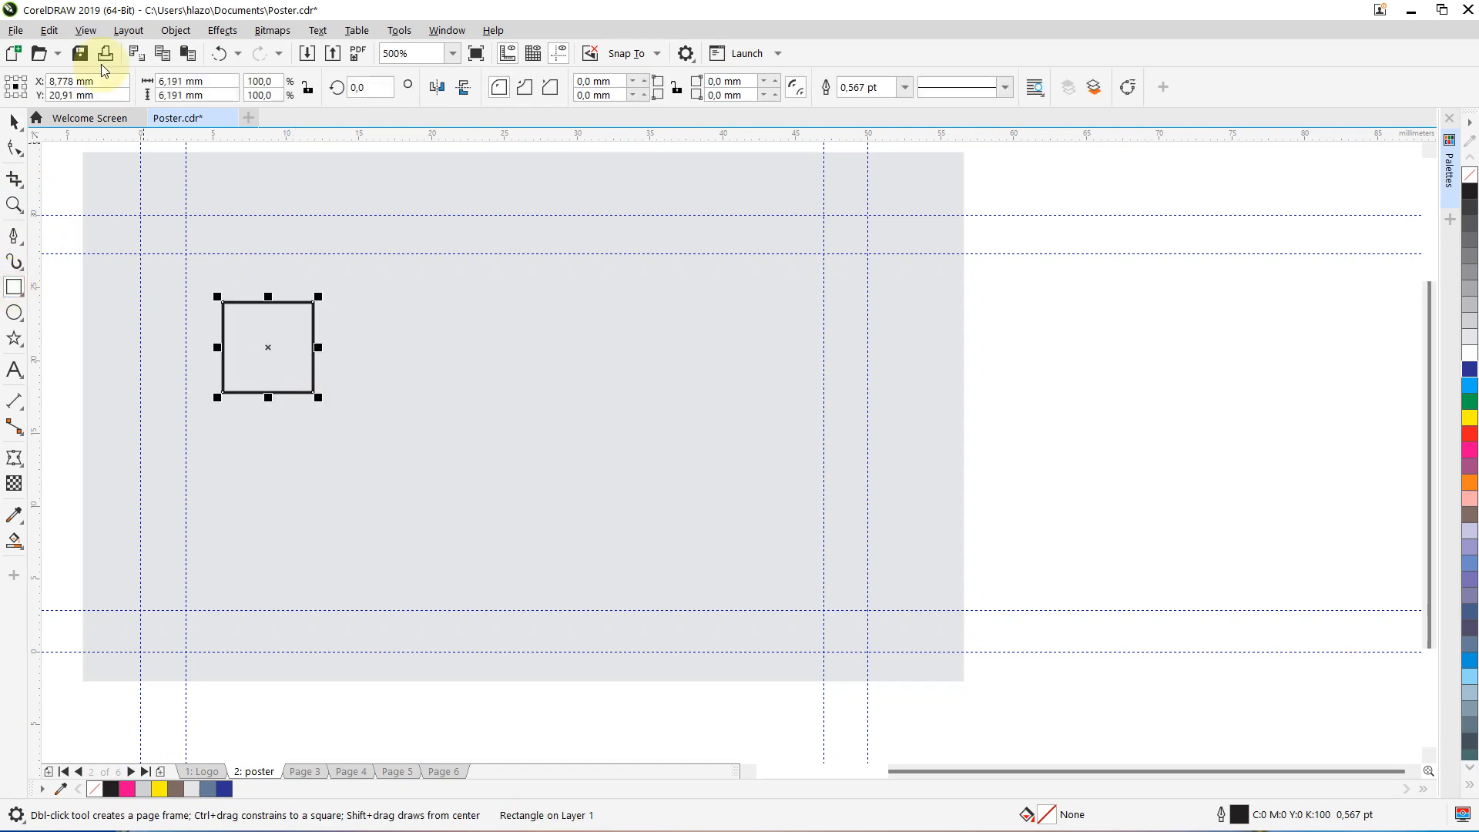
click(224, 82)
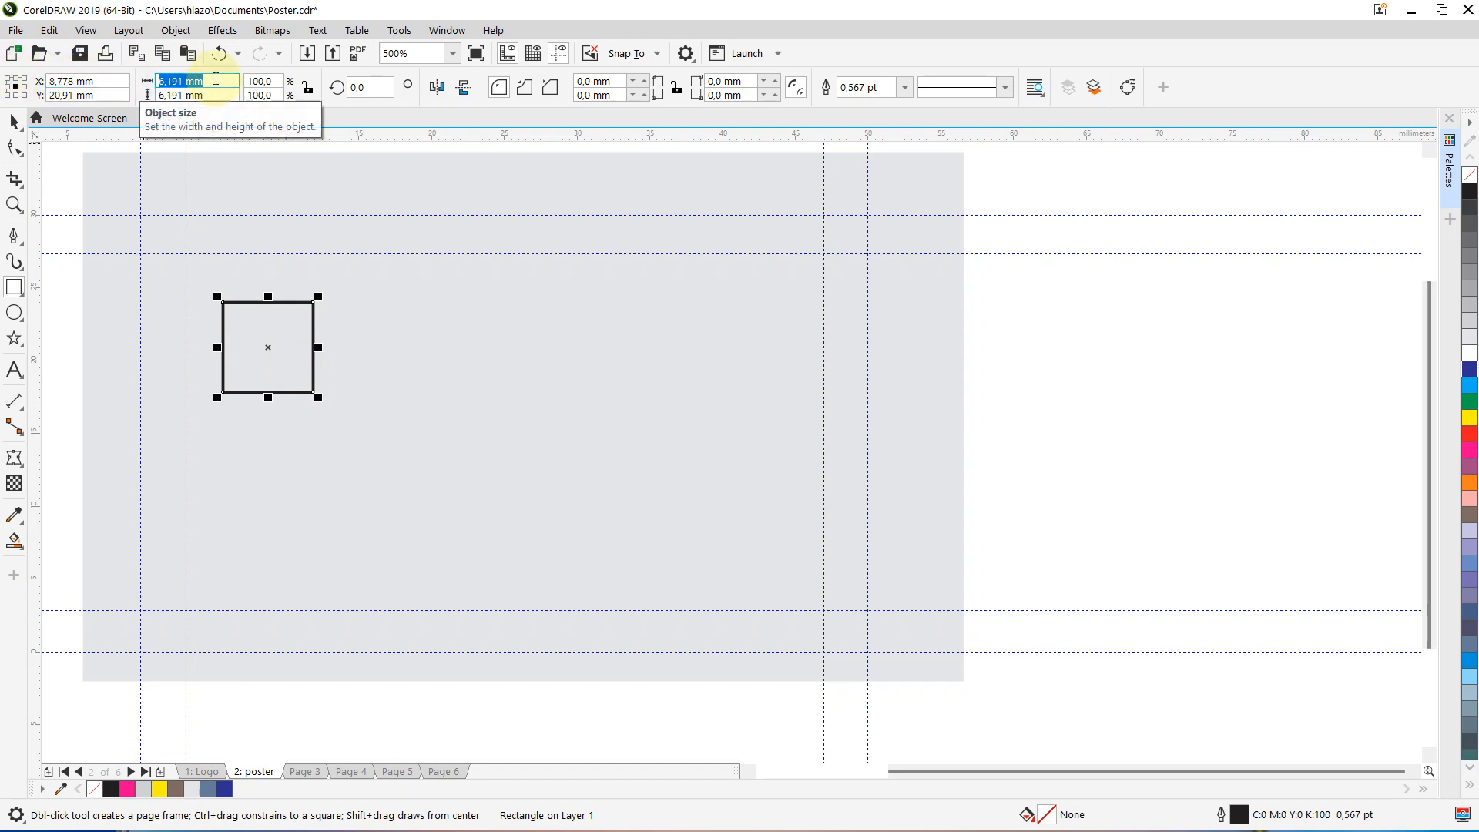
text(3)
key(Tab)
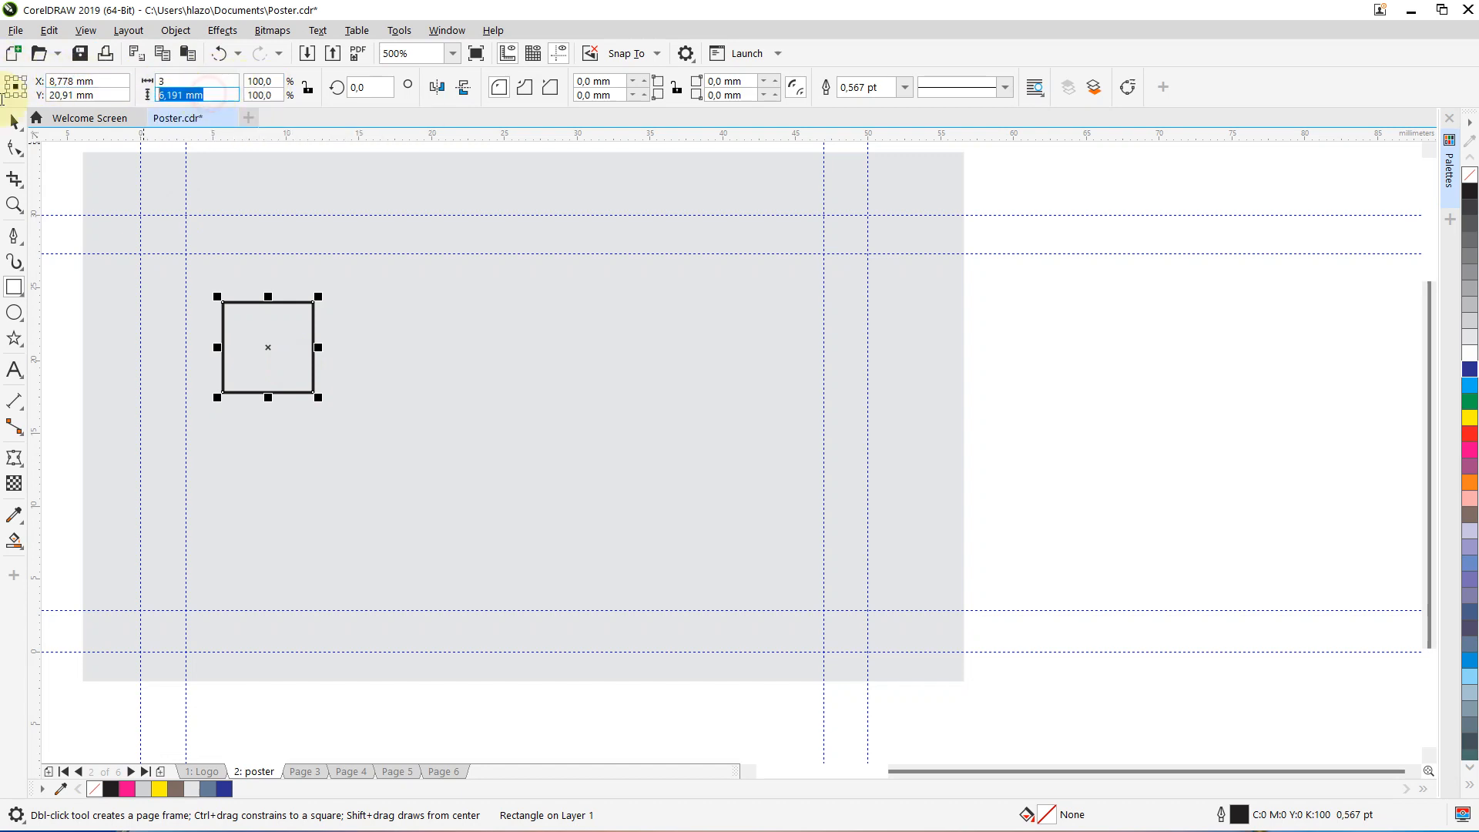
text(3)
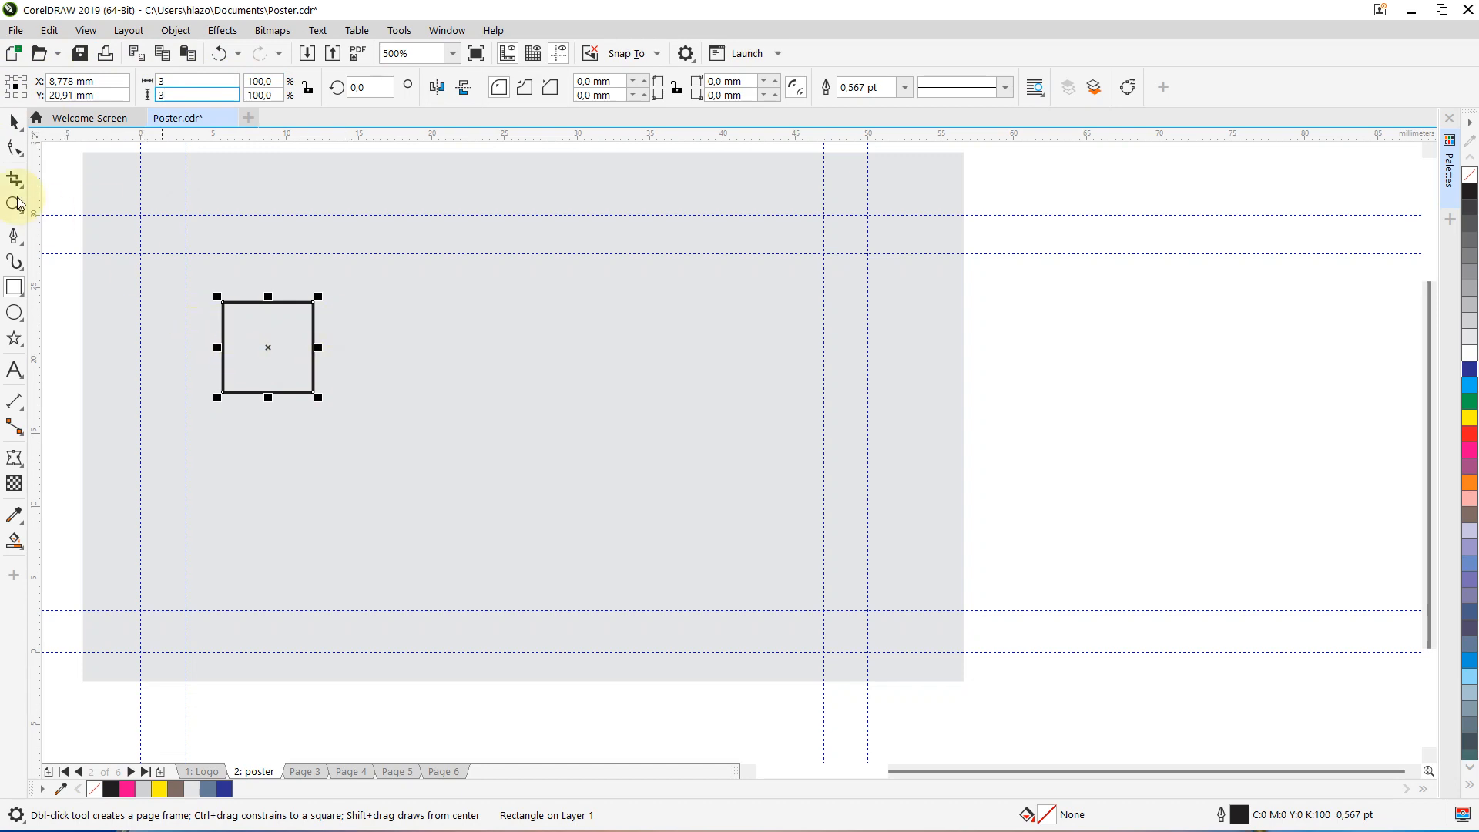
Move the 3 mm square into the upper-left corner of the page-edge guidelines
click(14, 122)
click(275, 347)
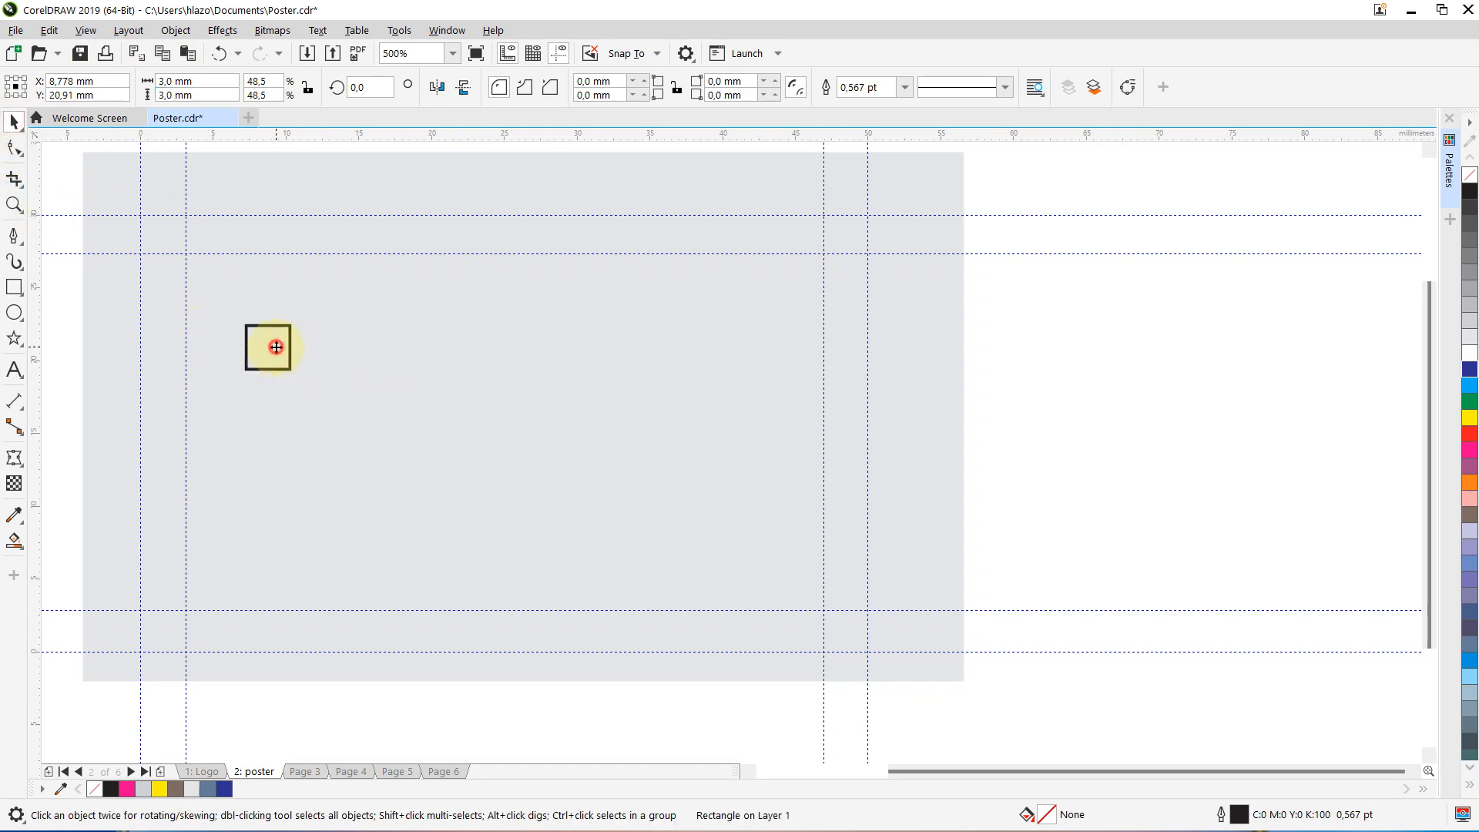
drag(276, 348, 171, 239)
Replace the left inner vertical guideline with one at about 2.98 mm, aligned to the square's right edge
click(187, 285)
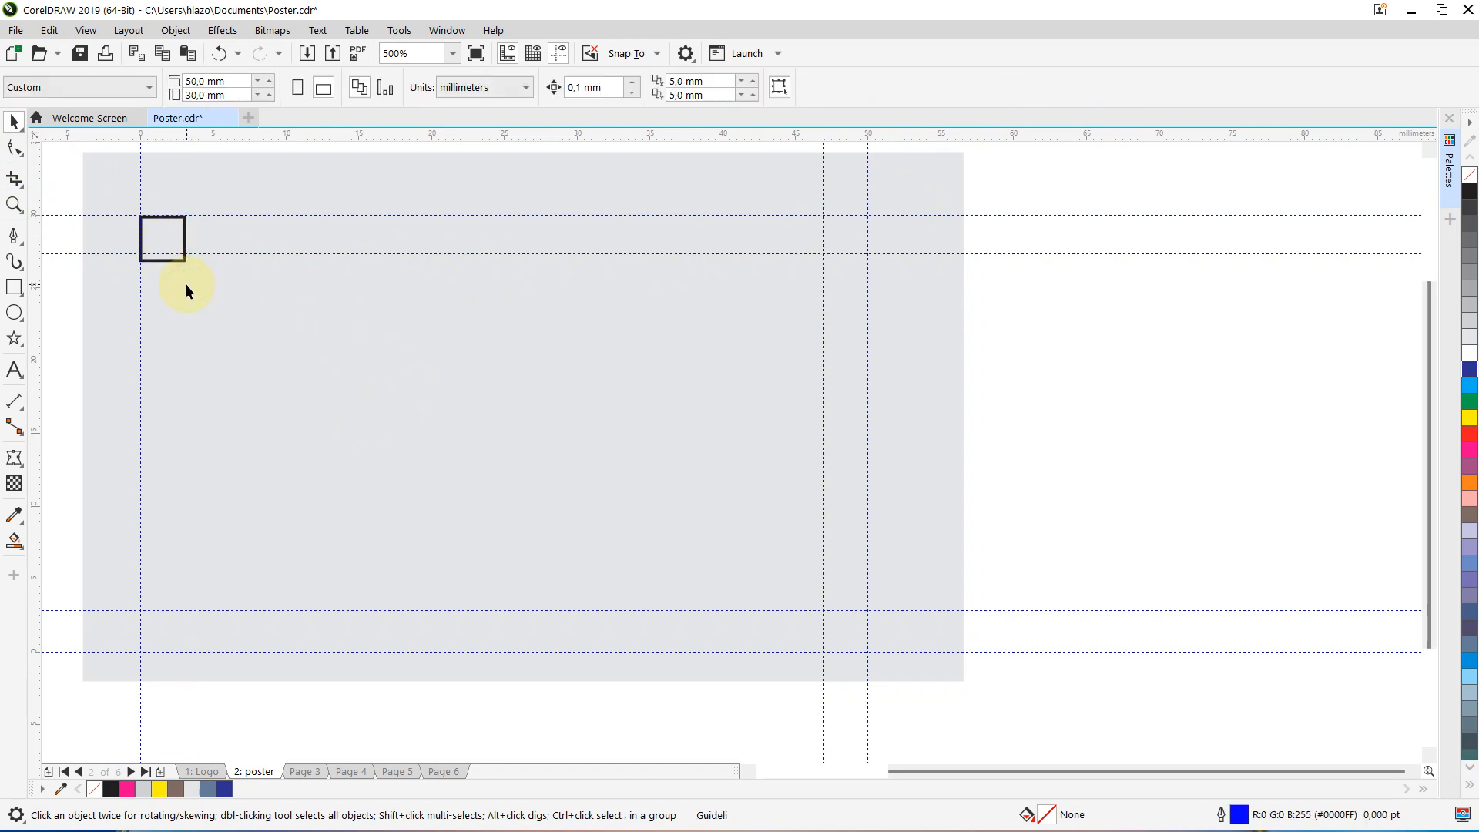
drag(34, 225, 183, 273)
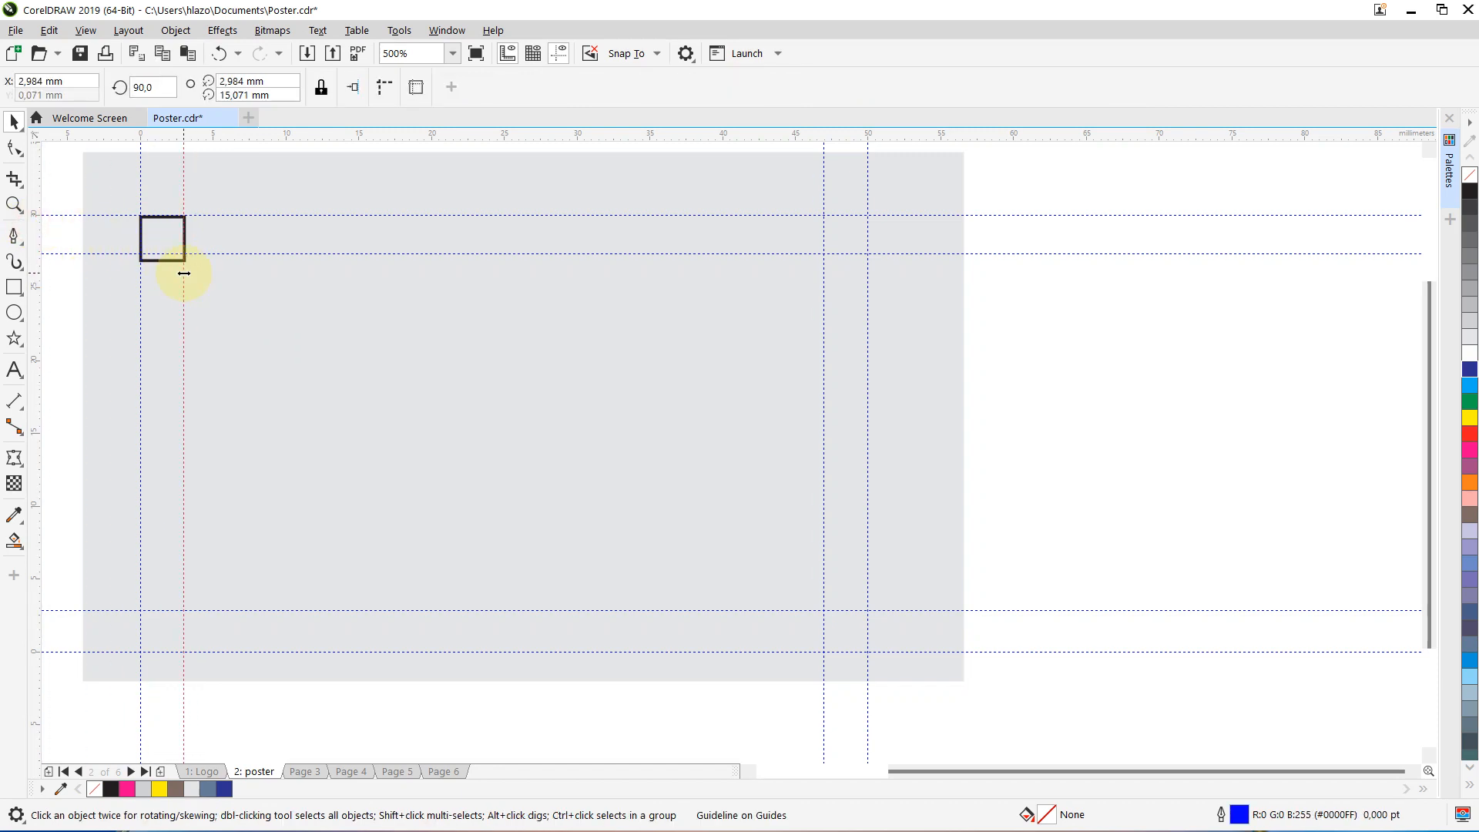
Delete the vertical guideline along the square's right edge
click(165, 236)
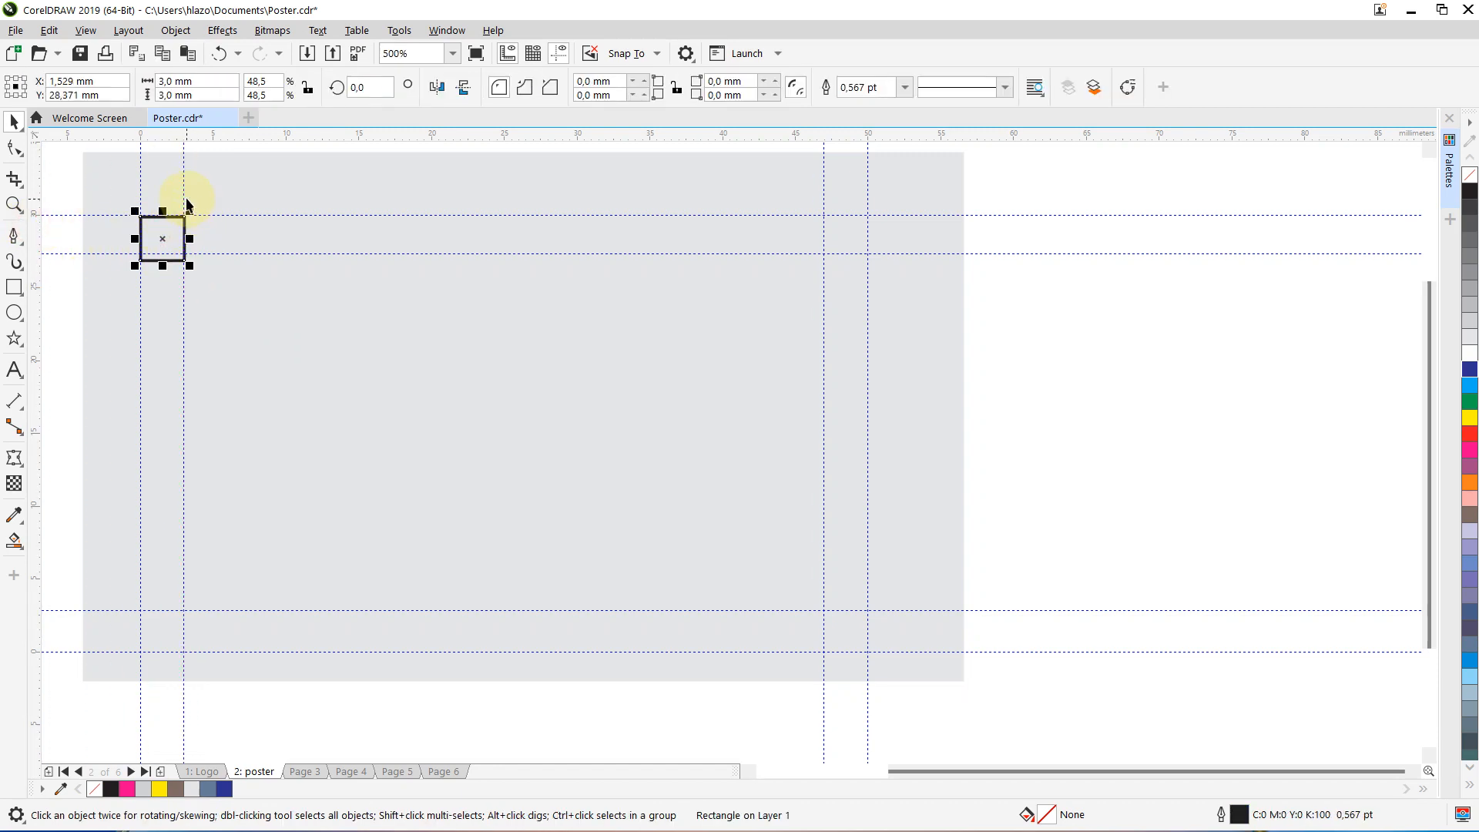
click(184, 197)
key(Delete)
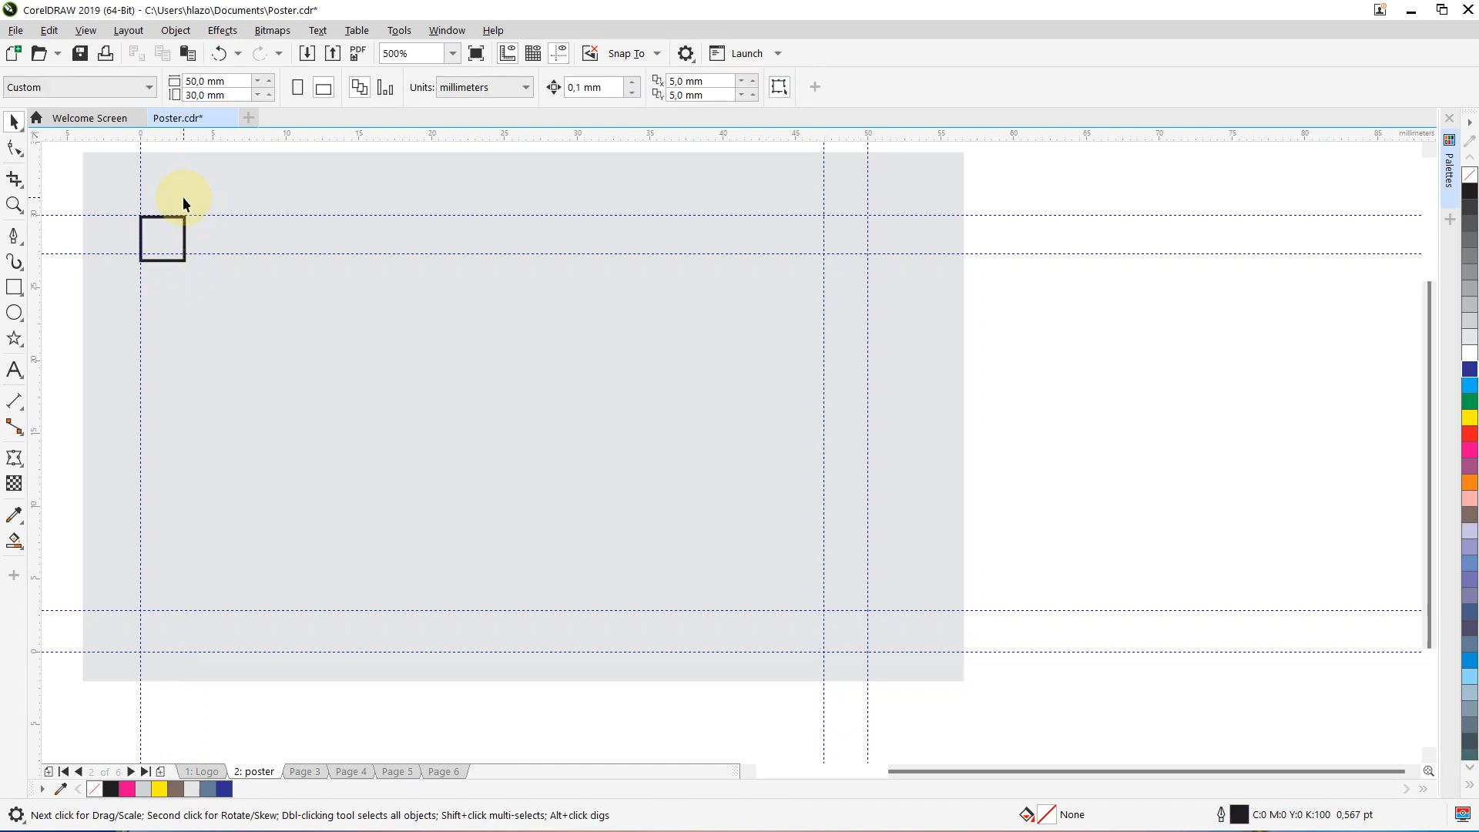
Draw a circle about 20.4 mm in diameter between the inner guidelines on the right half of the page and delete it
click(14, 312)
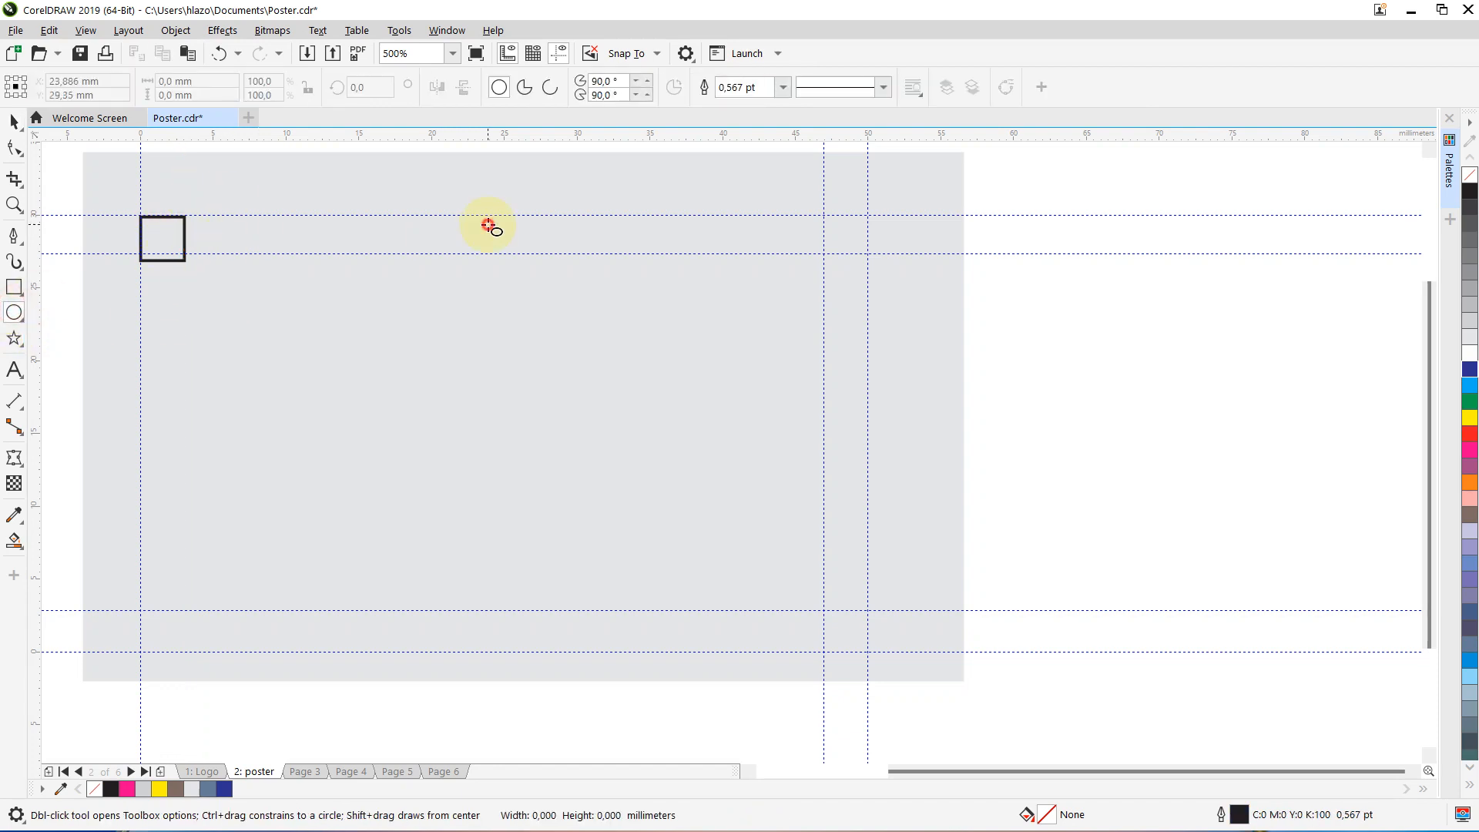
drag(489, 224, 762, 522)
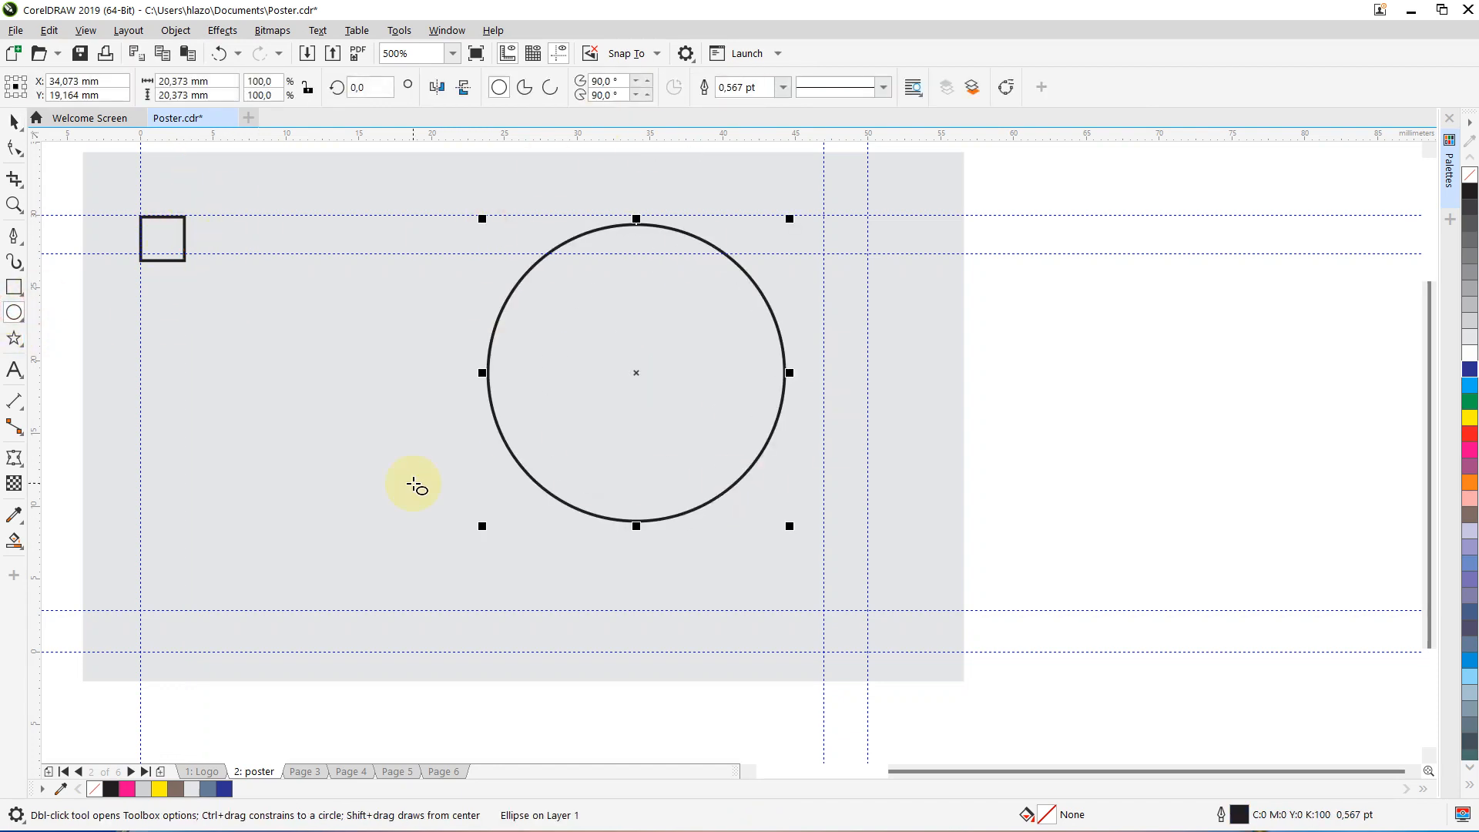
click(14, 121)
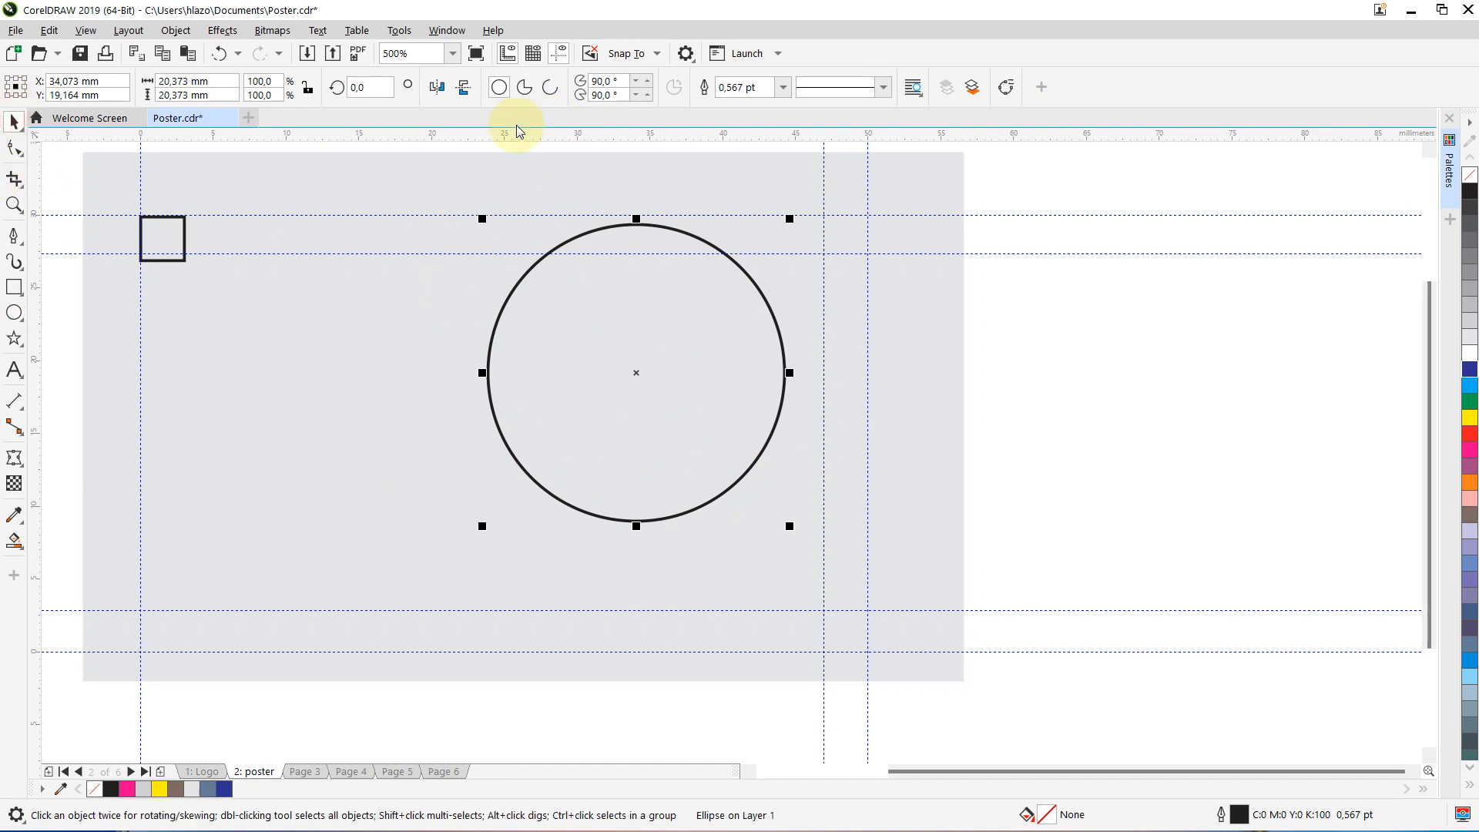
key(Delete)
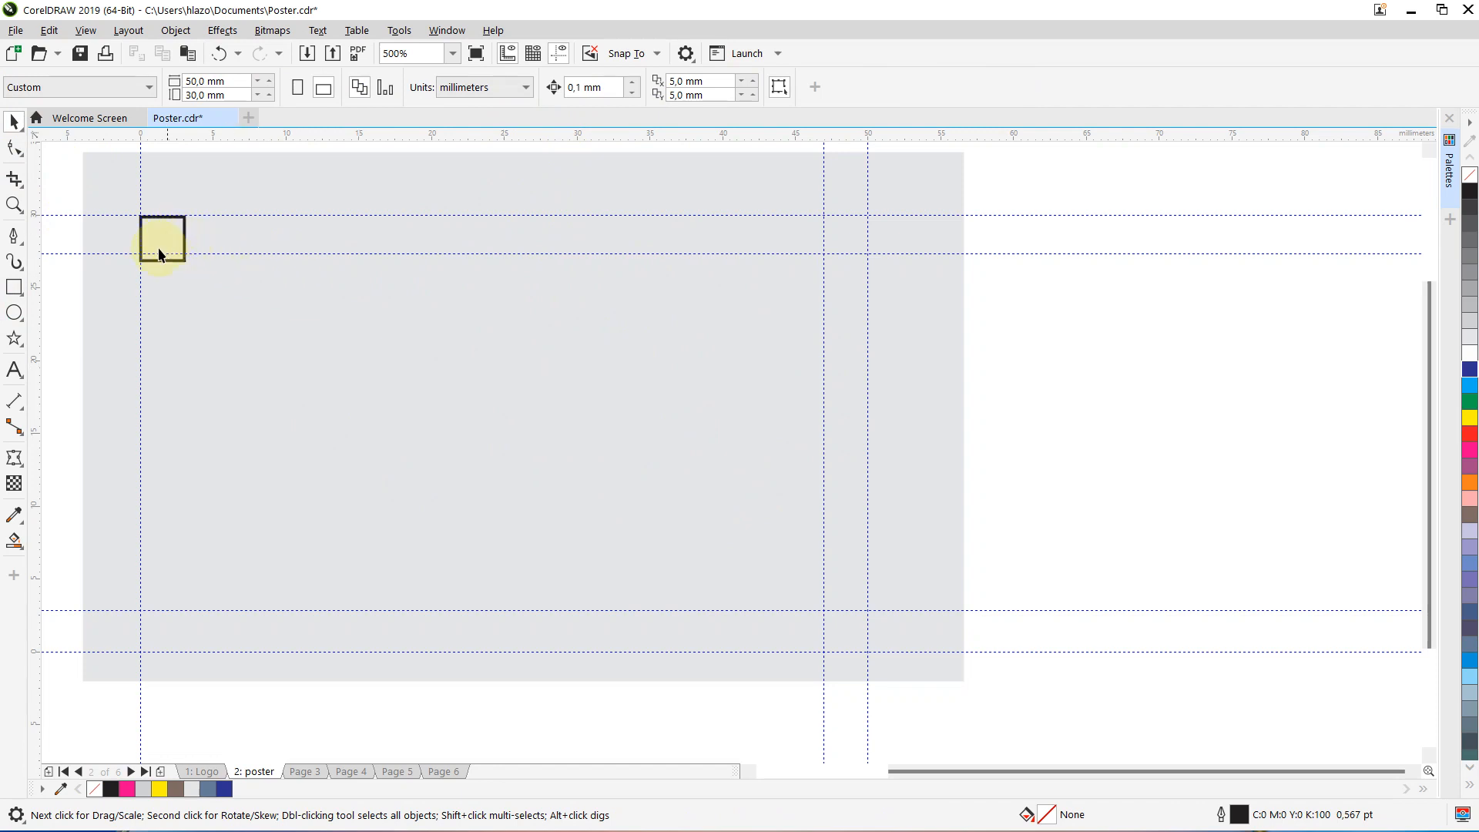
Align the upper inner horizontal guideline with the square's bottom edge, then add a vertical guideline at about 2.88 mm and delete it
drag(122, 253, 132, 261)
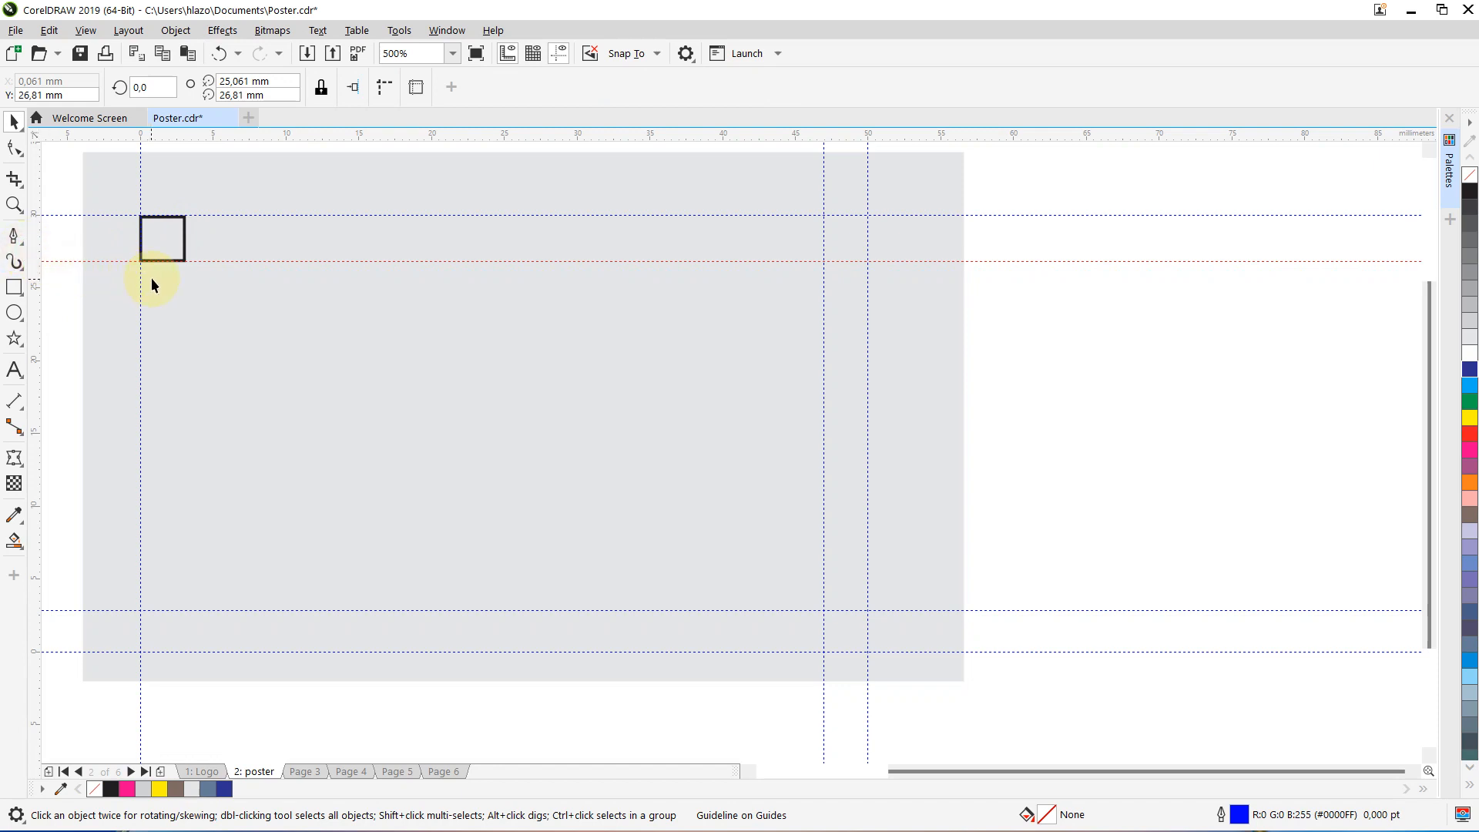
drag(39, 241, 181, 282)
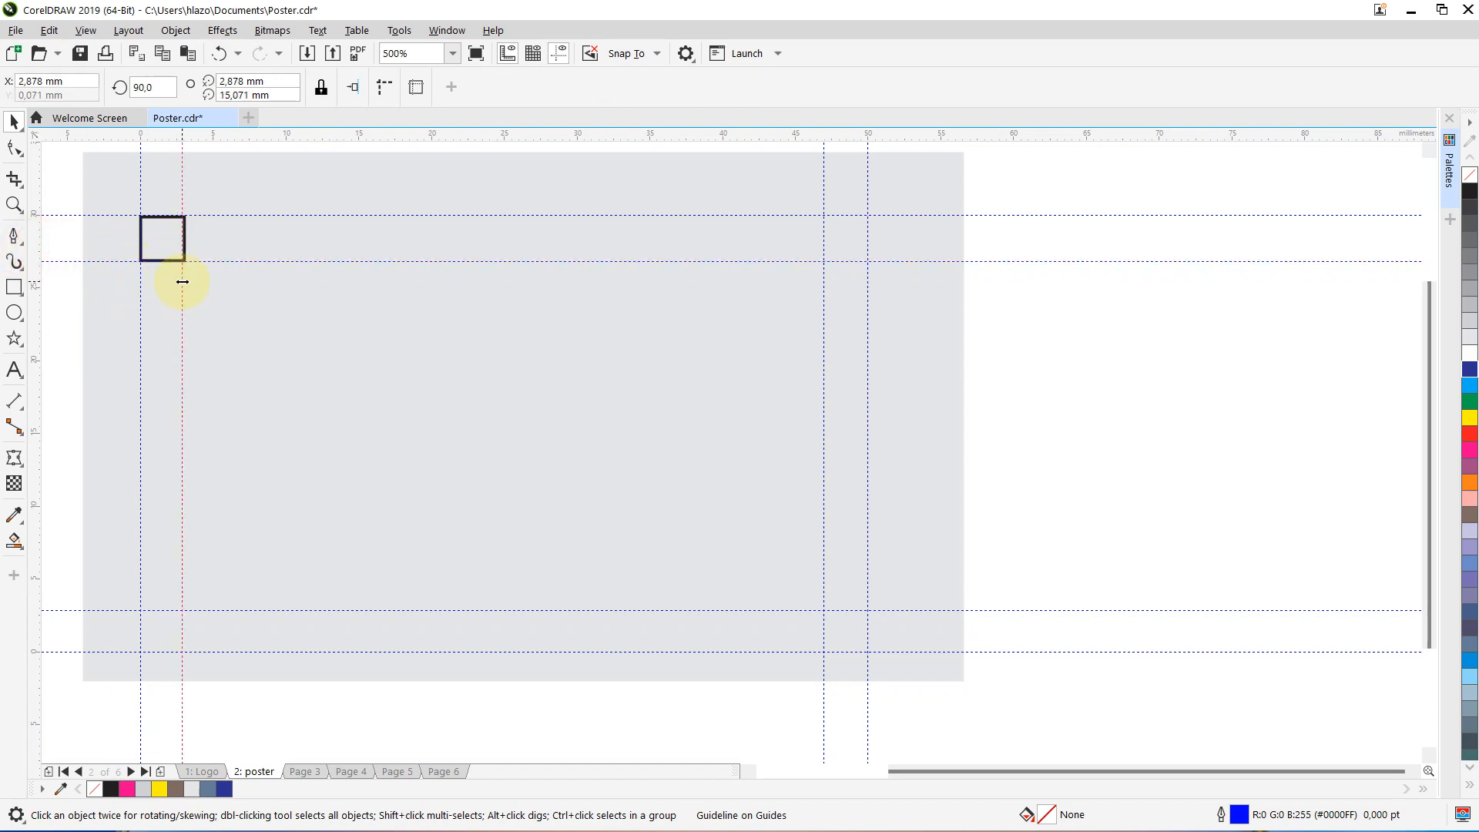
click(182, 198)
key(Delete)
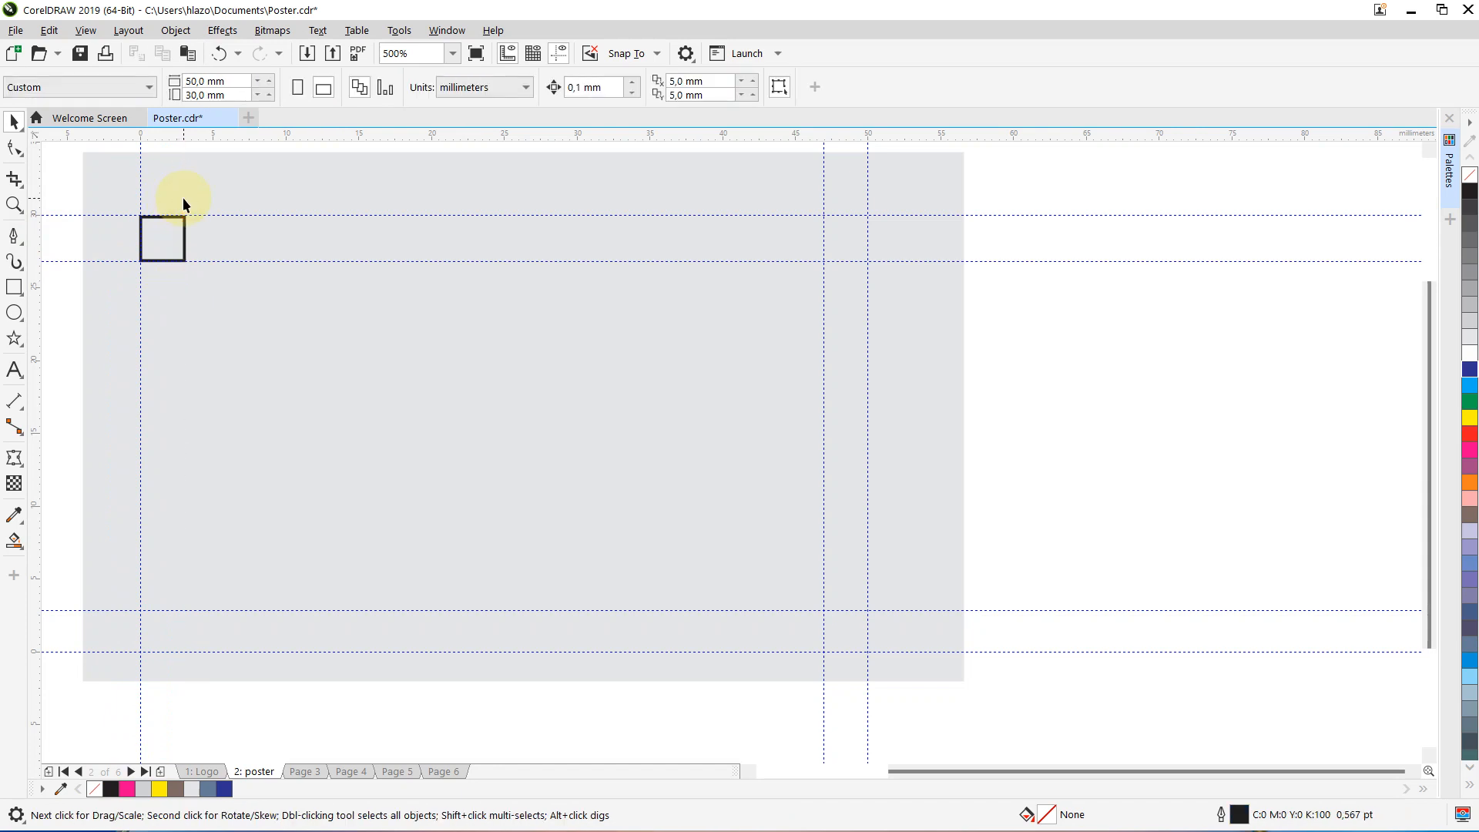
Delete the 3 mm square from the upper-left corner of the page-edge guidelines
click(175, 217)
key(Delete)
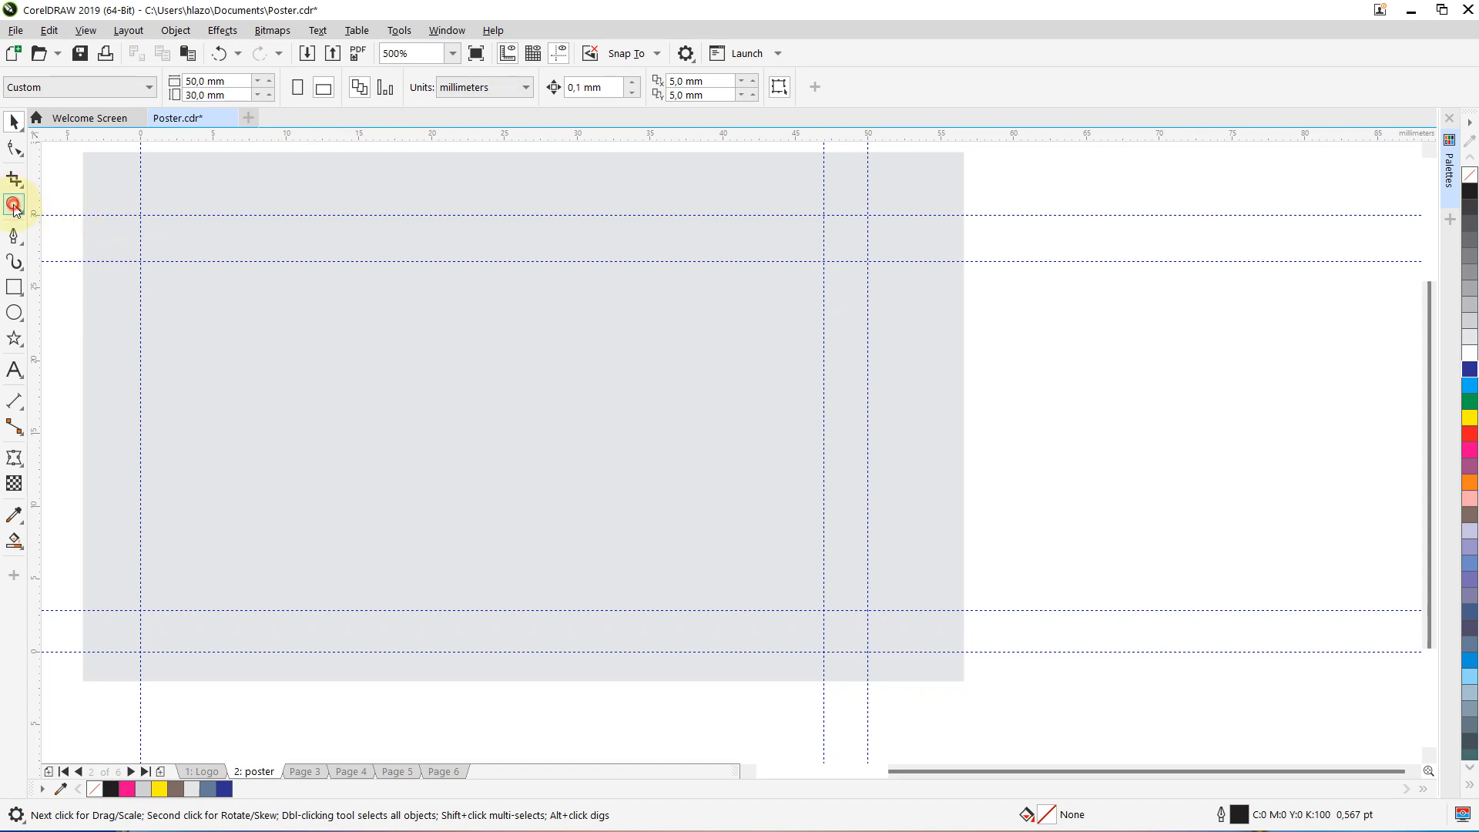
click(14, 205)
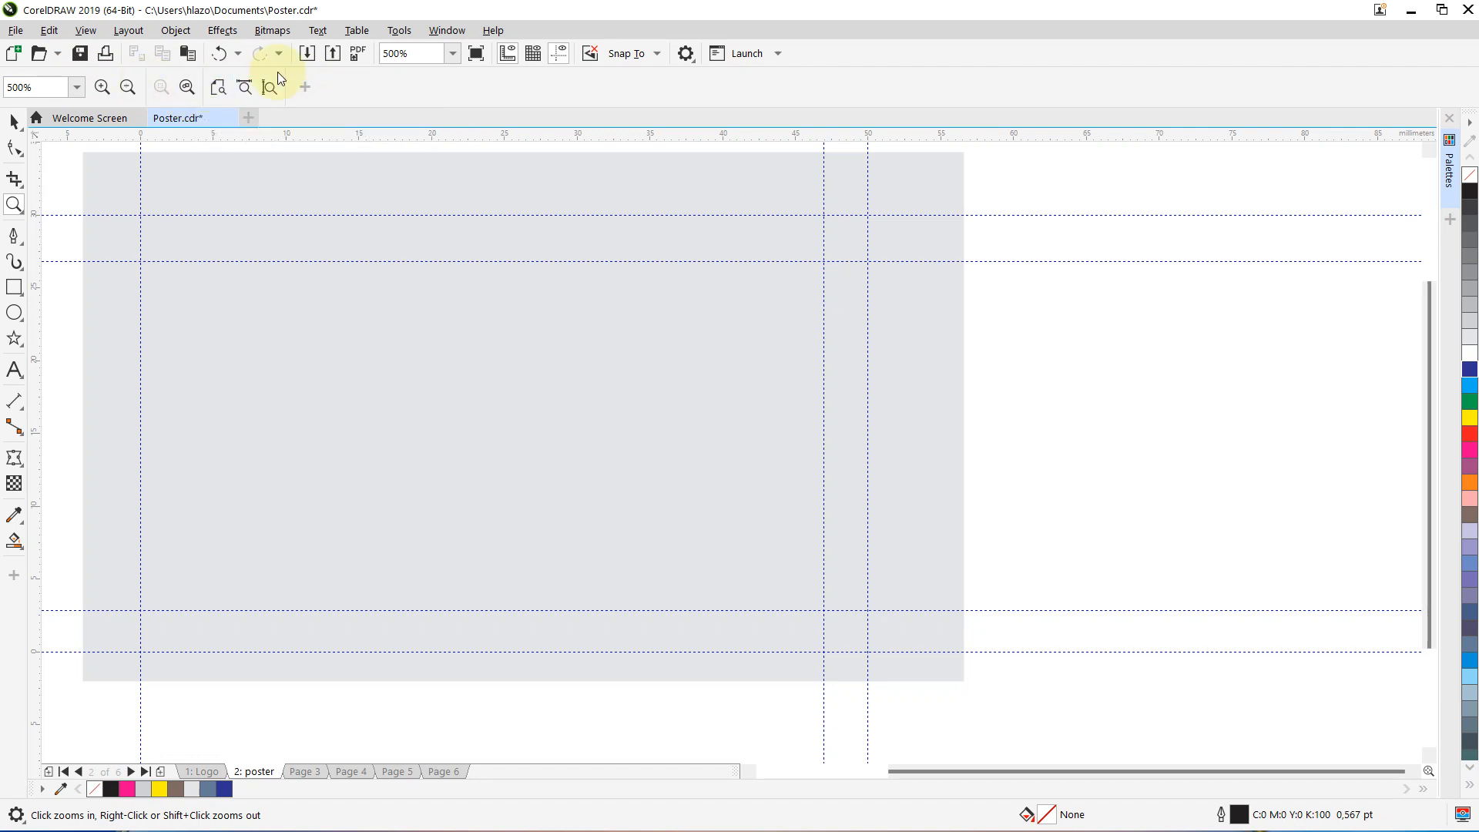
click(13, 121)
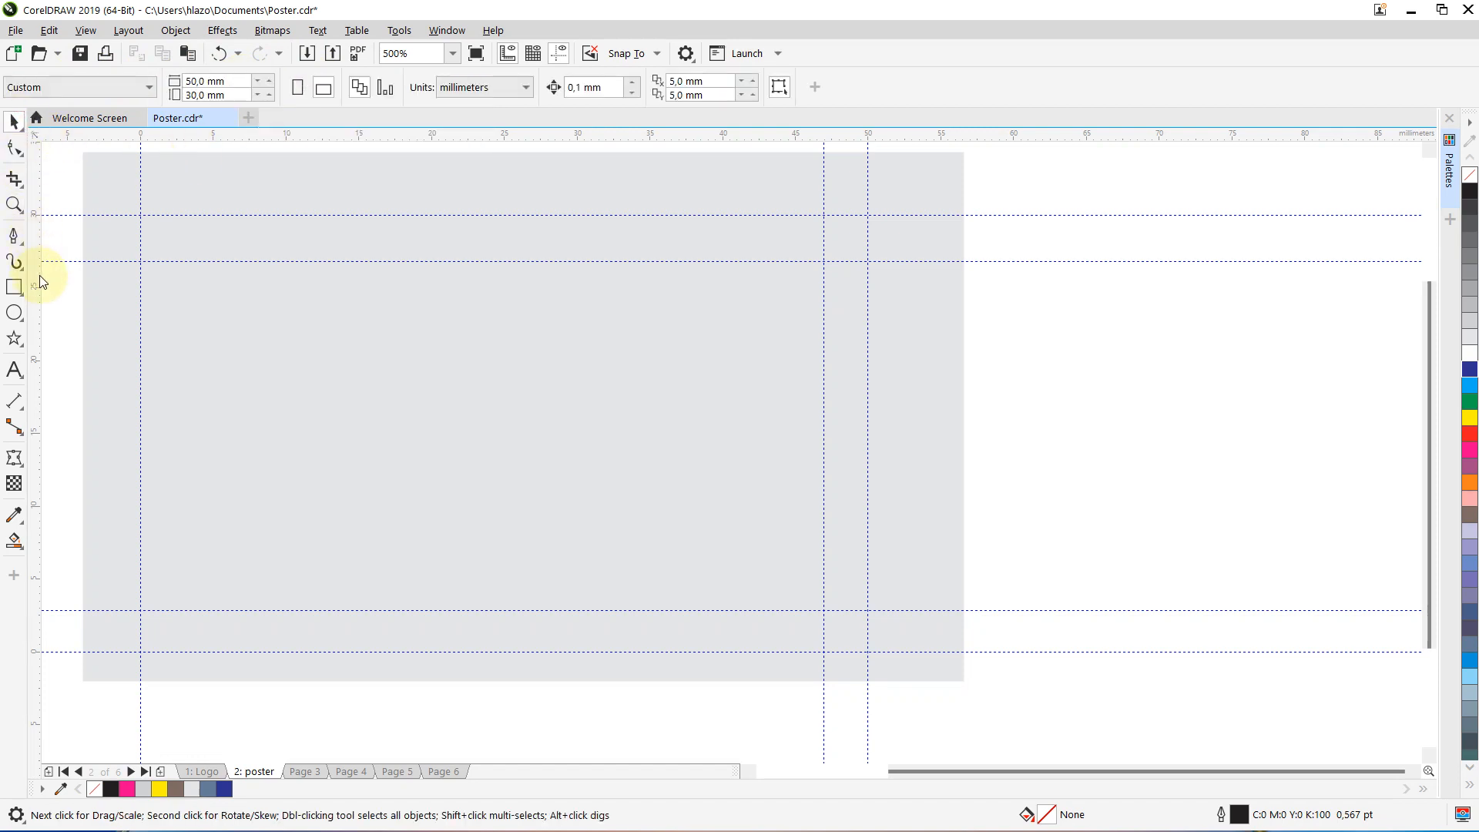
Place a vertical guideline at about 9.65 mm, then add a second one at about 3.46 mm and delete it
drag(35, 276, 322, 318)
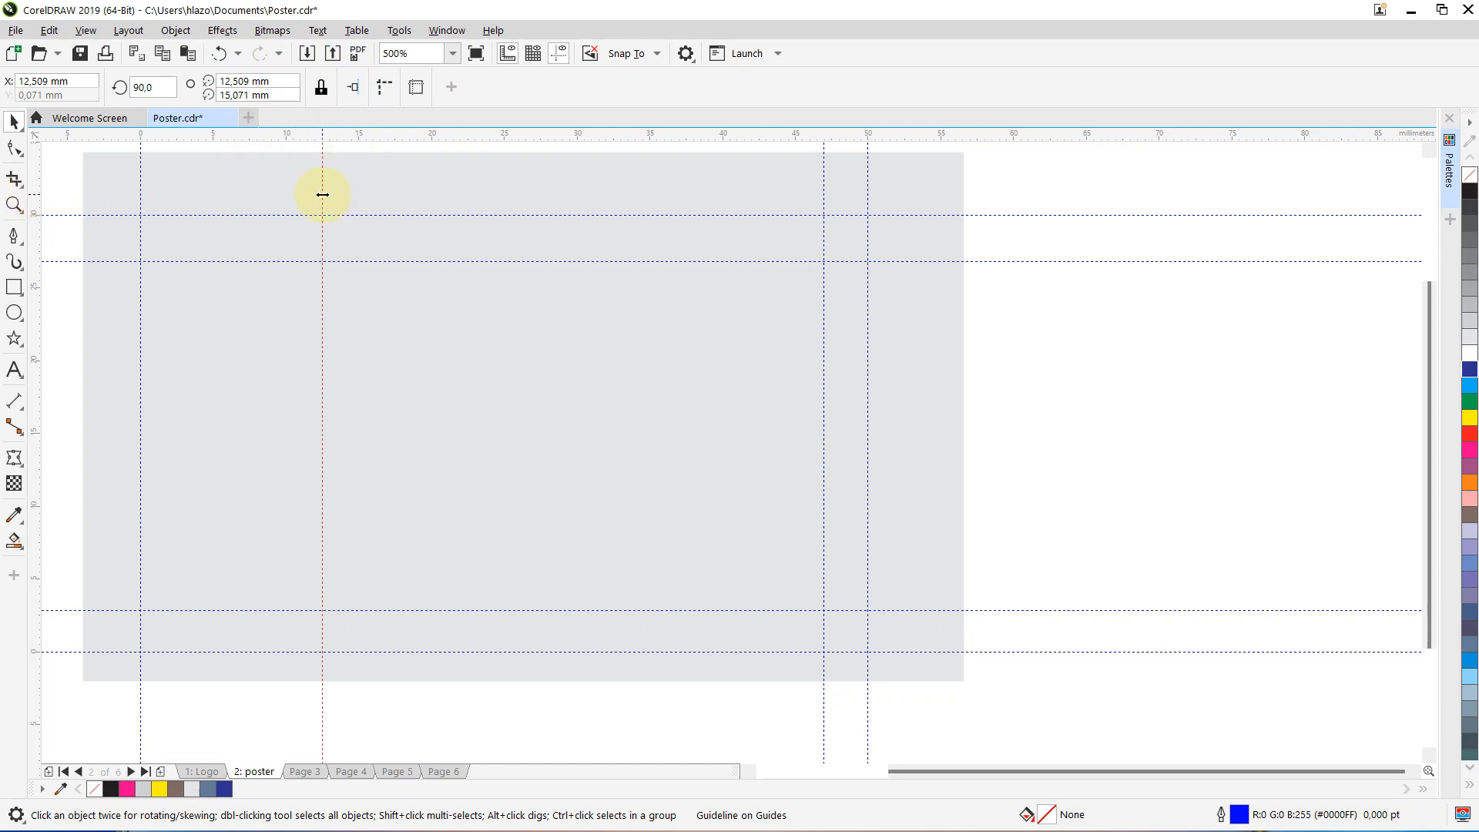
drag(322, 195, 281, 193)
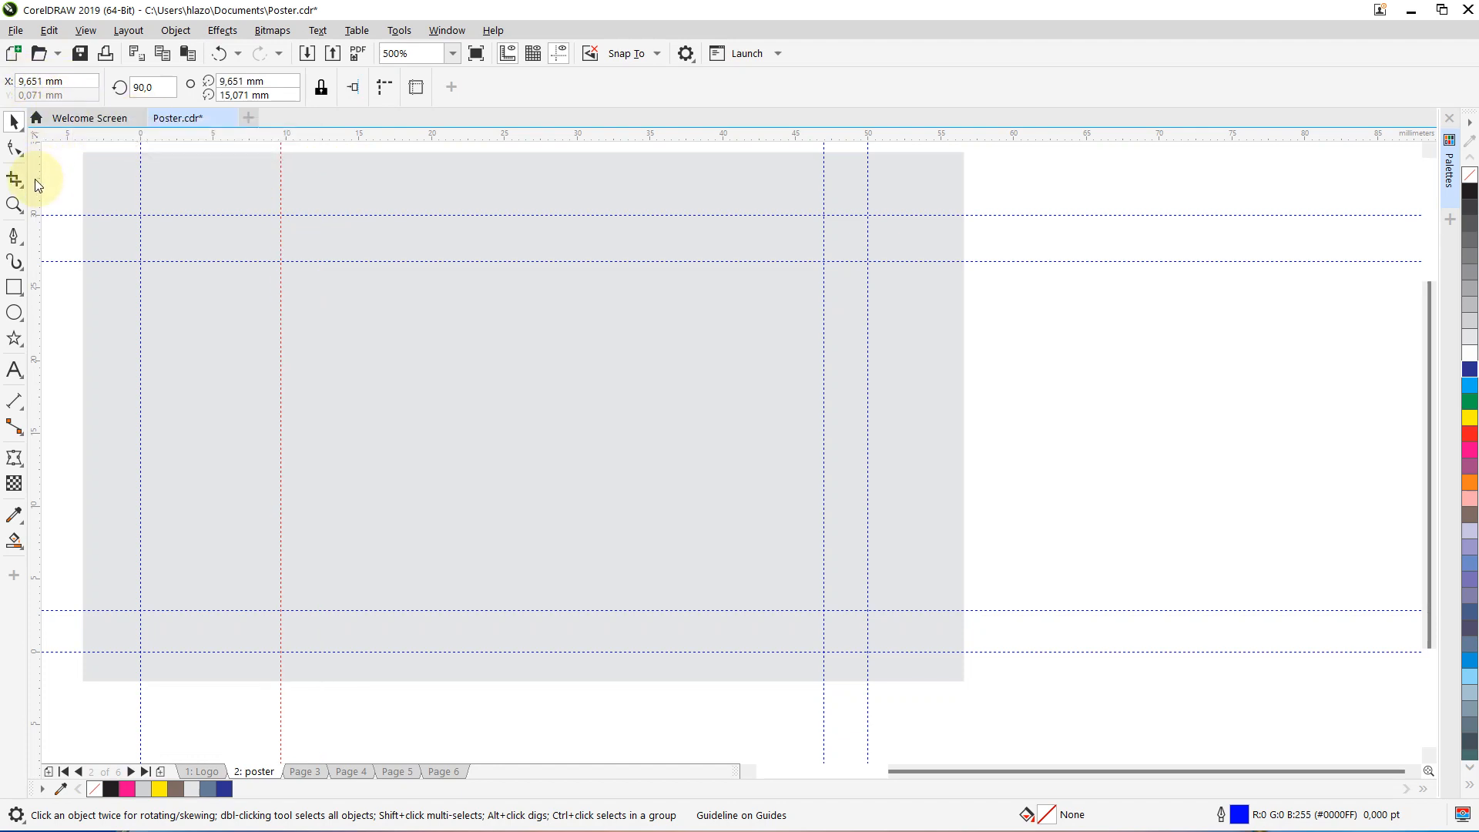
drag(35, 179, 191, 206)
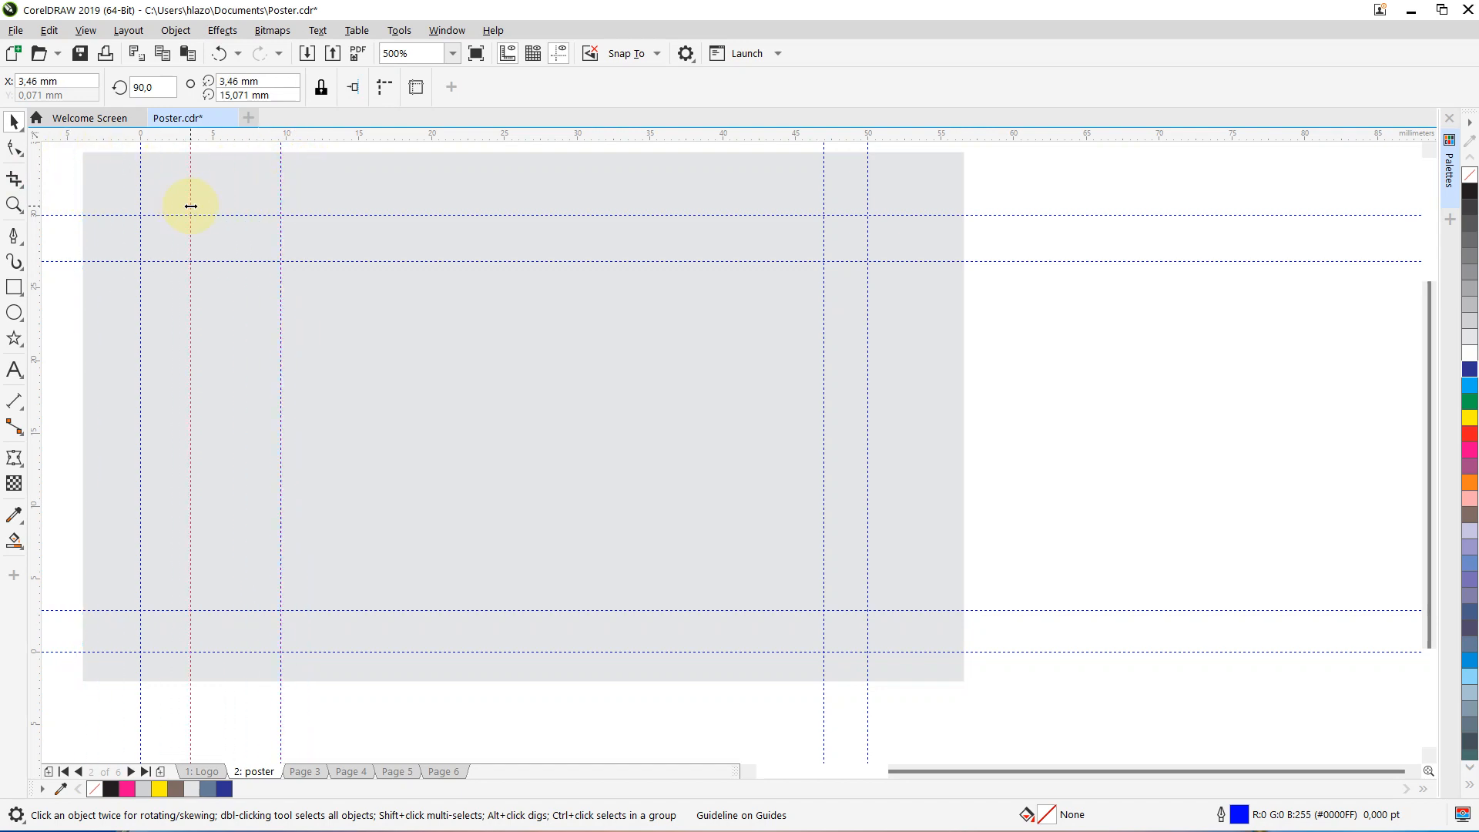
key(Delete)
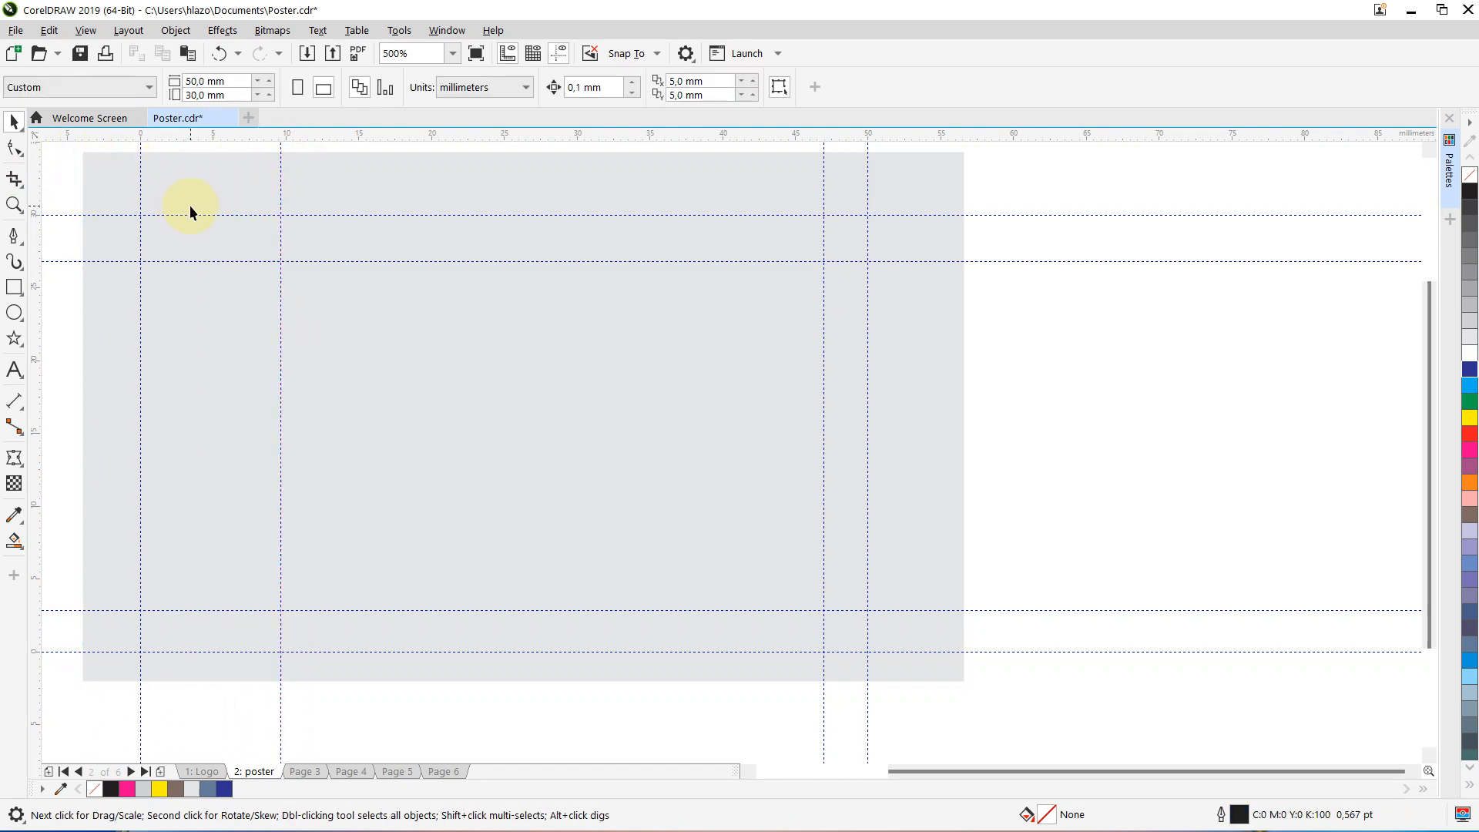
Shift the left inner vertical guideline to about 8.96 mm
mouse_move(279, 182)
mouse_down()
mouse_move(179, 192)
mouse_move(383, 205)
mouse_move(271, 188)
mouse_up()
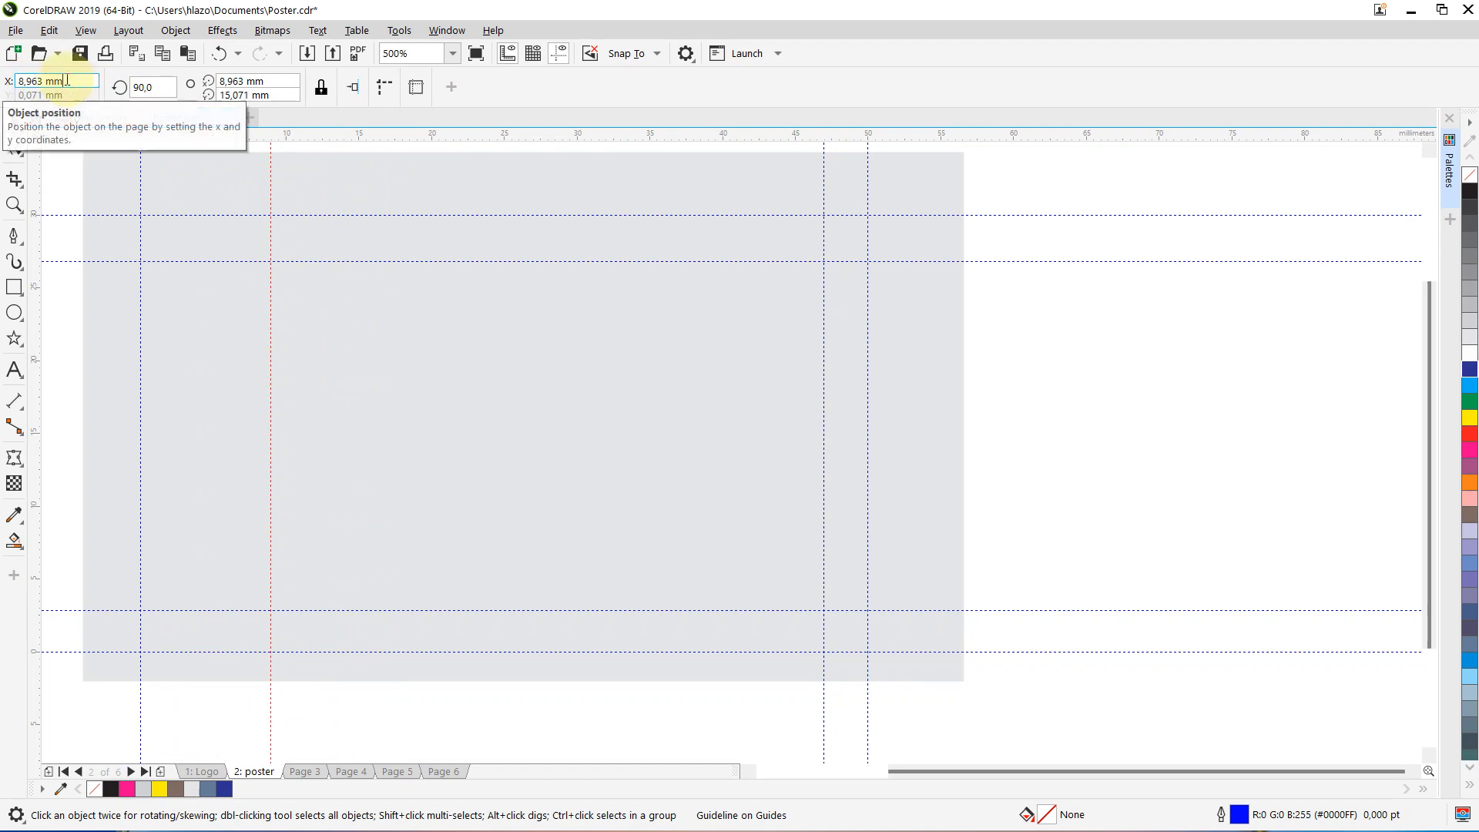
drag(67, 81, 2, 86)
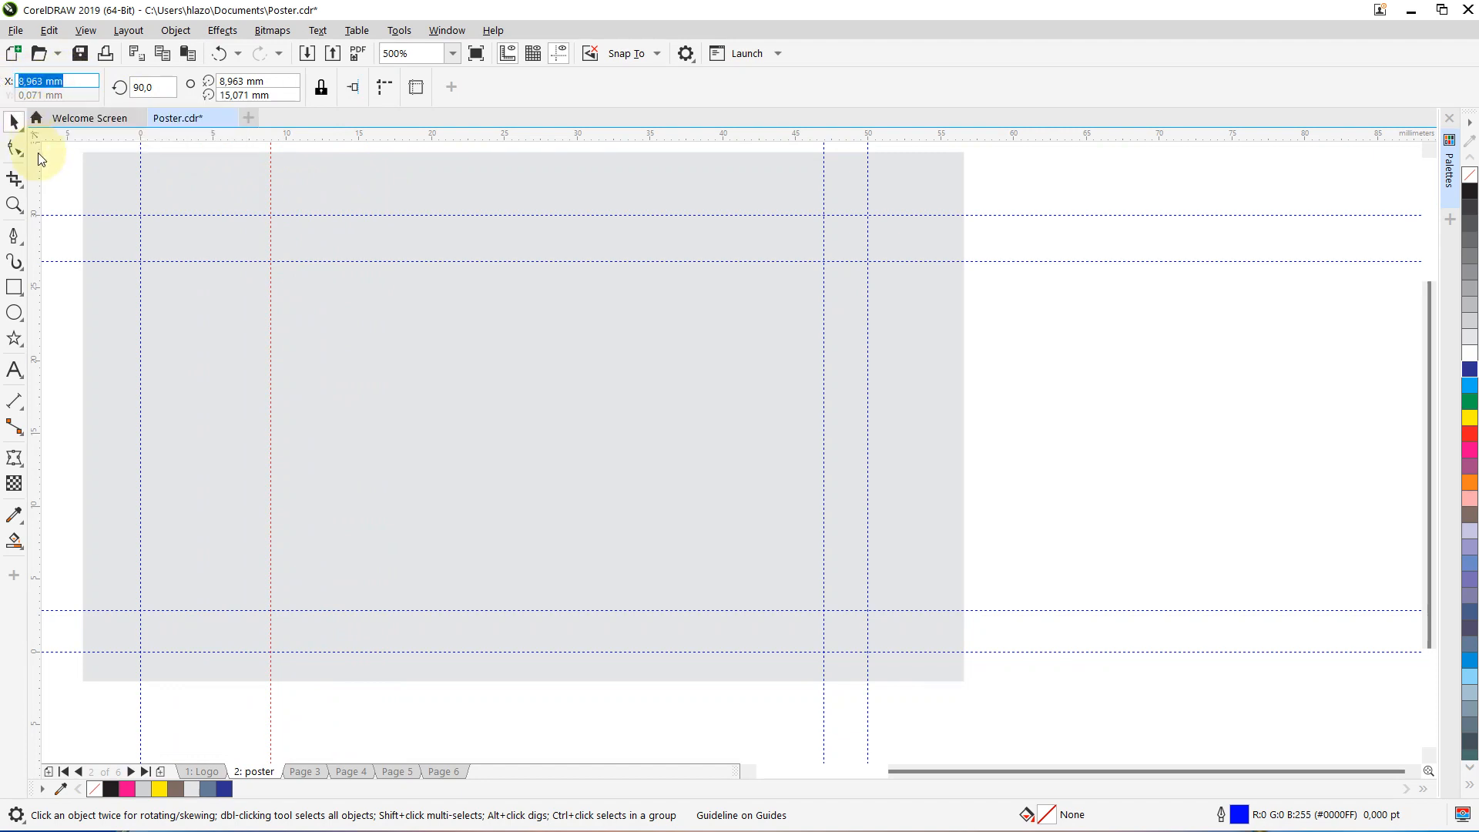
click(51, 174)
Draw a square about 4.5 mm wide near the middle of the page and set its width and height to 3 mm
click(14, 287)
drag(422, 397, 488, 462)
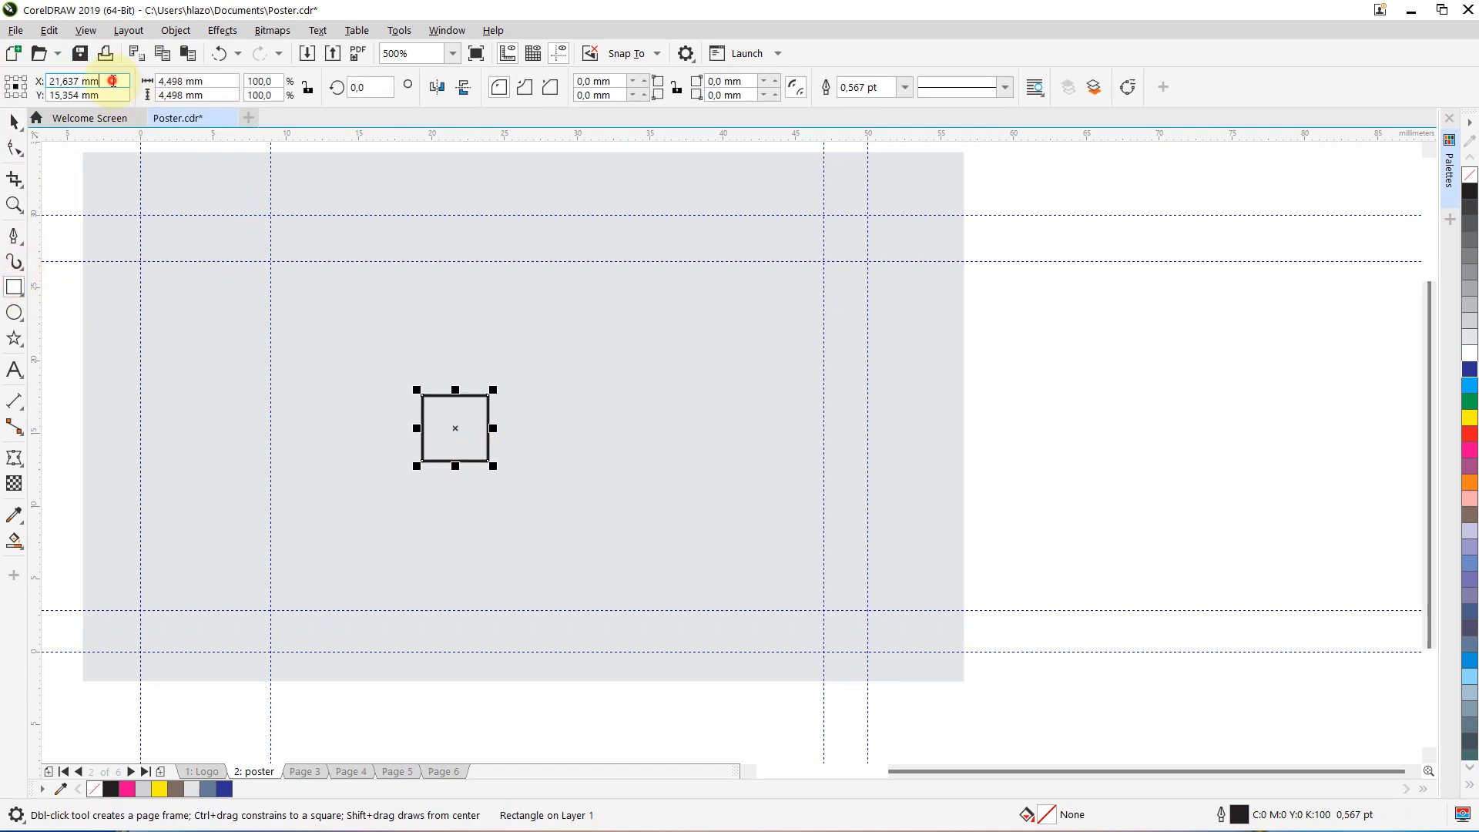
drag(122, 81, 2, 112)
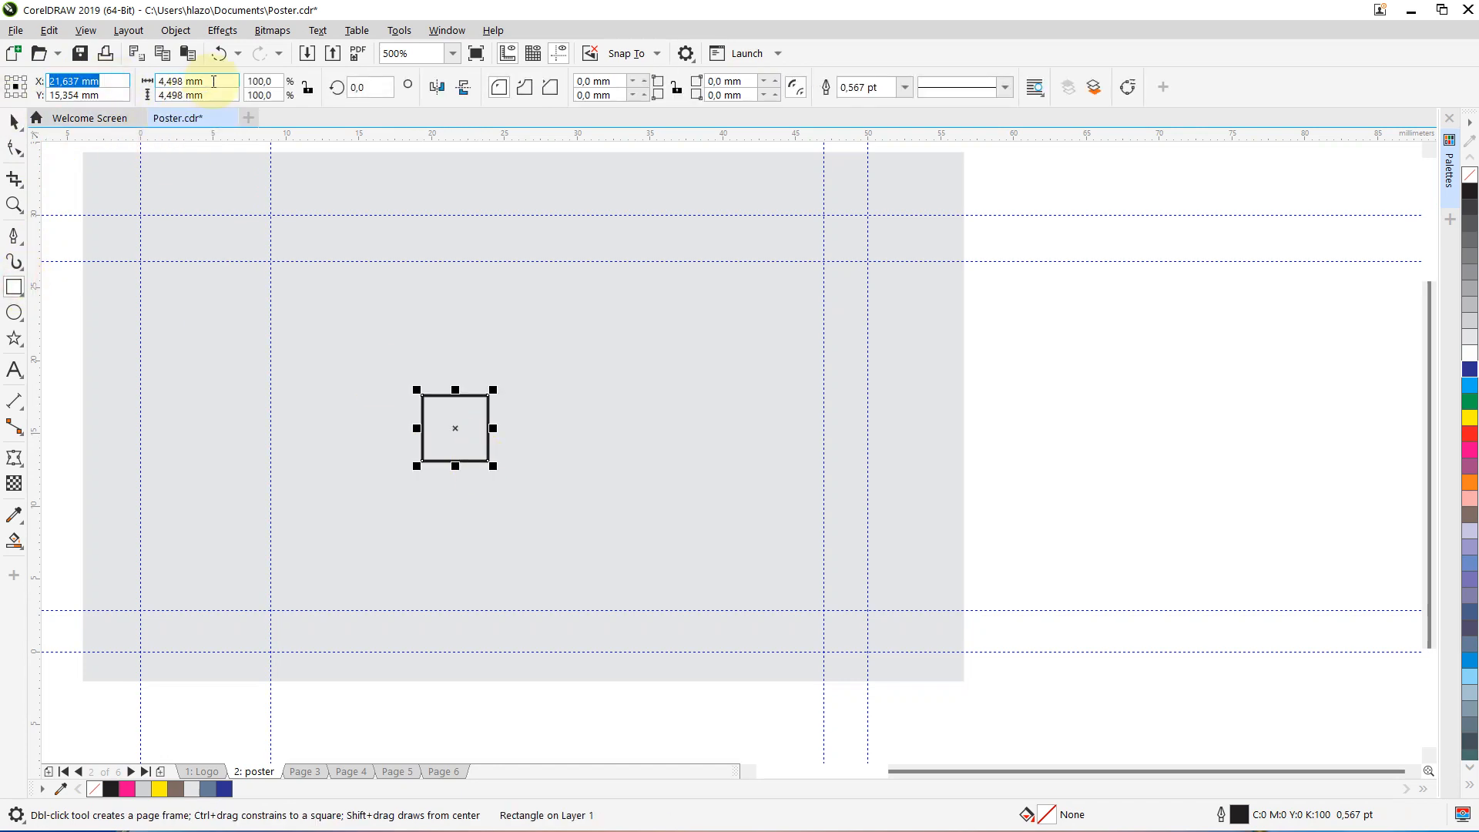
drag(215, 82, 27, 81)
text(3)
key(Return)
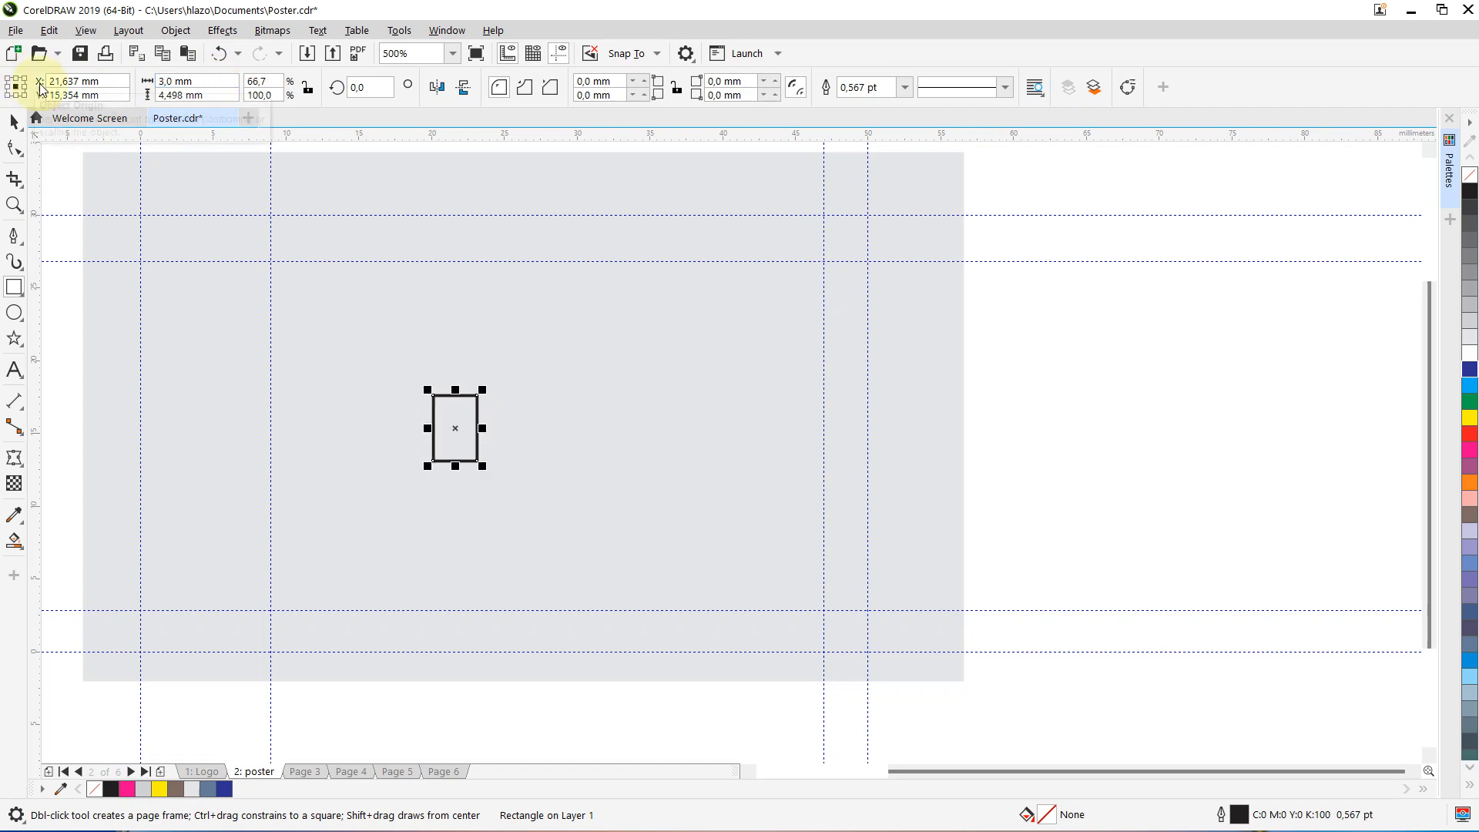
click(232, 97)
drag(232, 97, 2, 108)
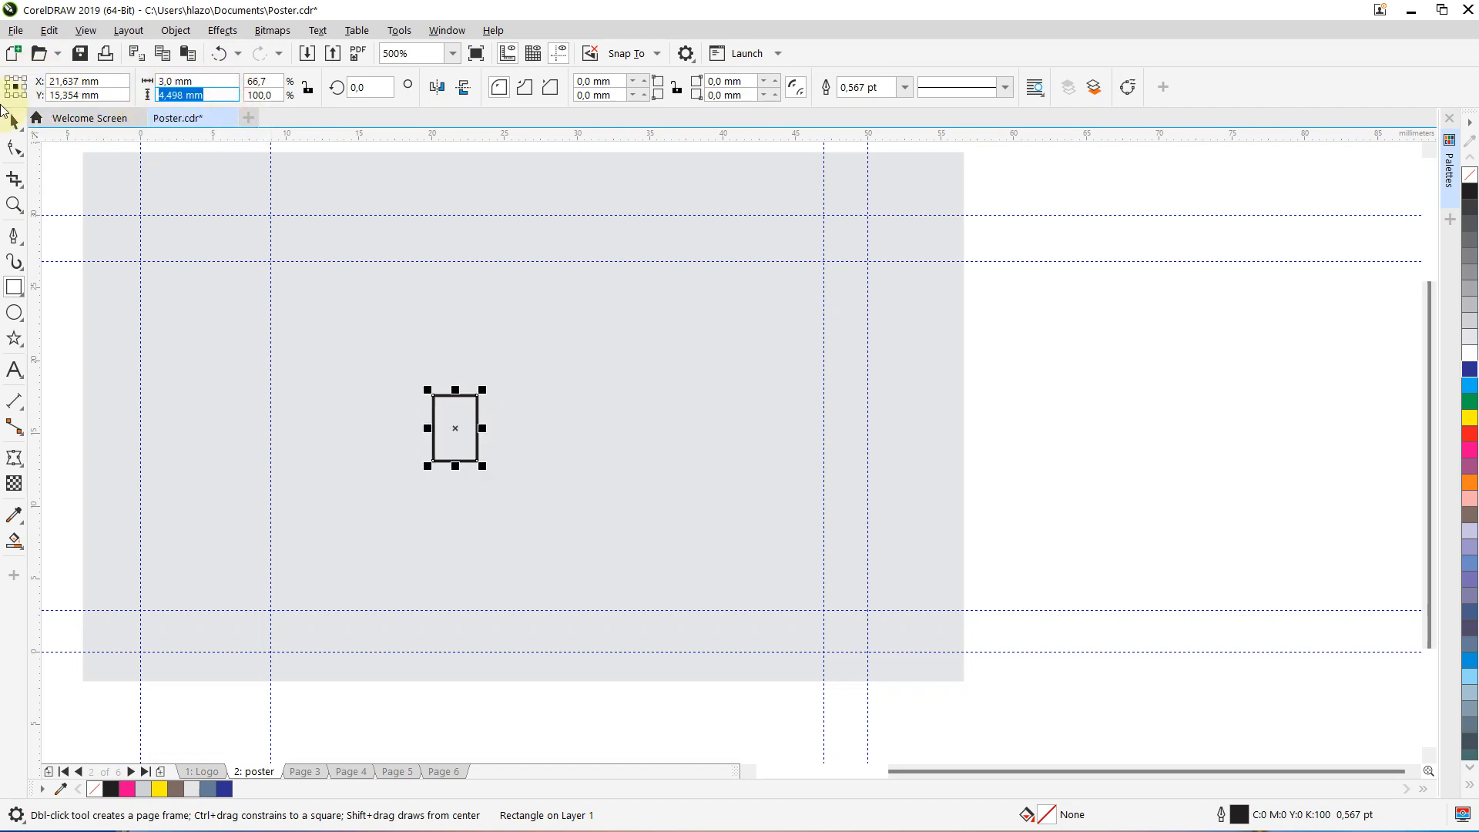
text(3)
key(Return)
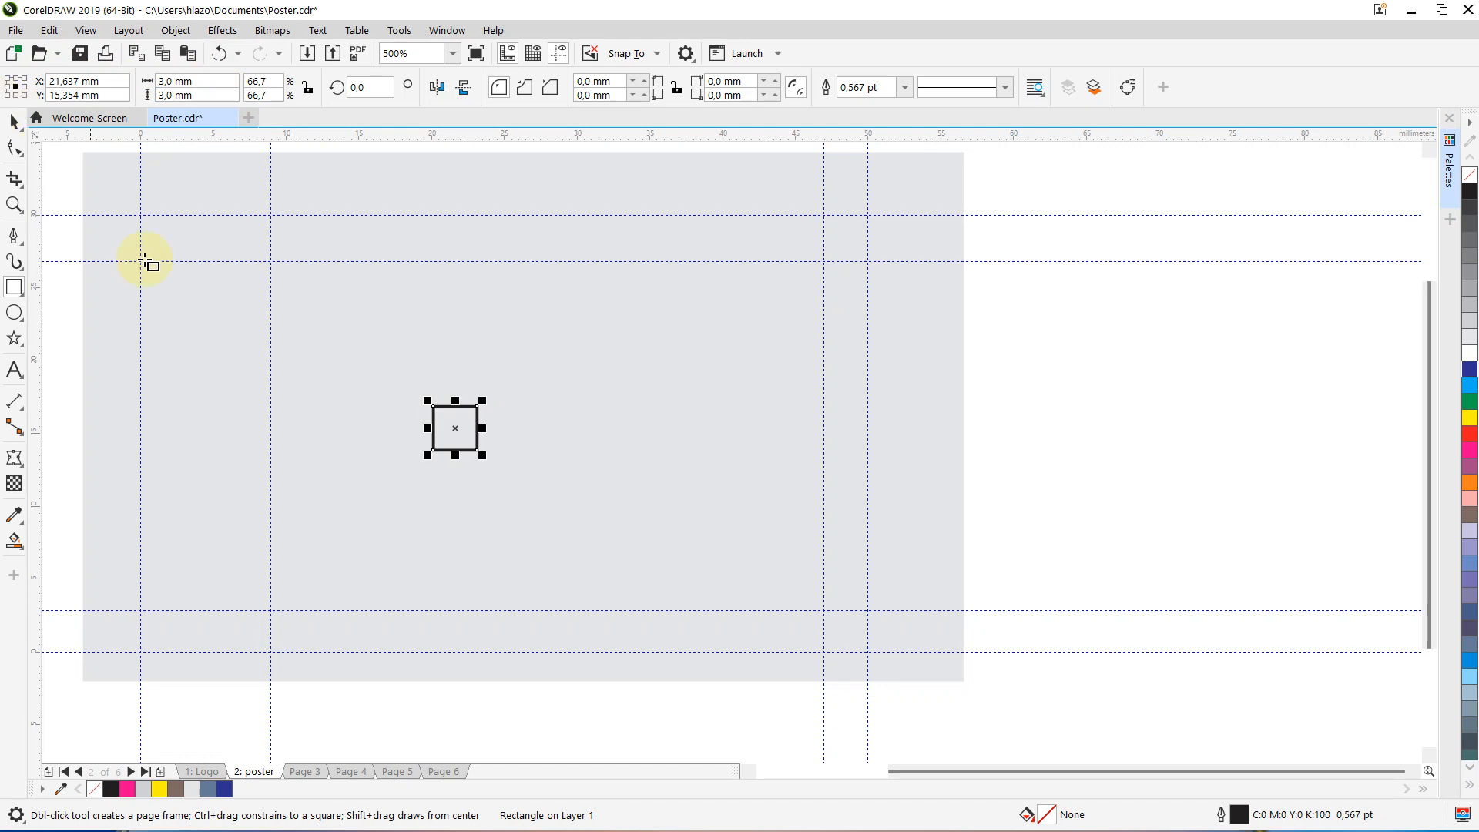
Move the 3 mm square into the upper-left page-edge corner, then add a vertical guideline near its right edge and delete that guideline
click(14, 122)
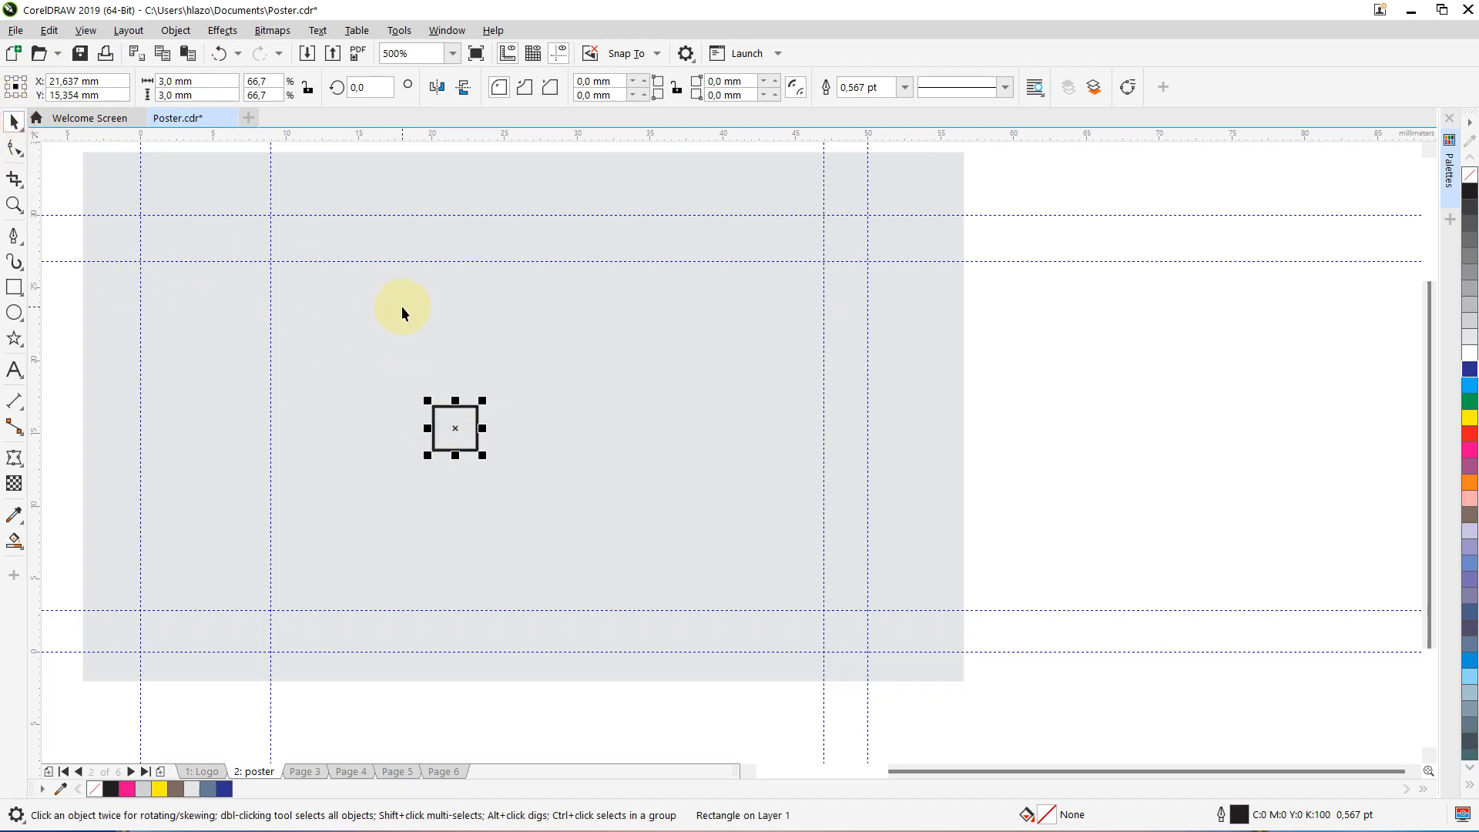
drag(452, 422, 159, 232)
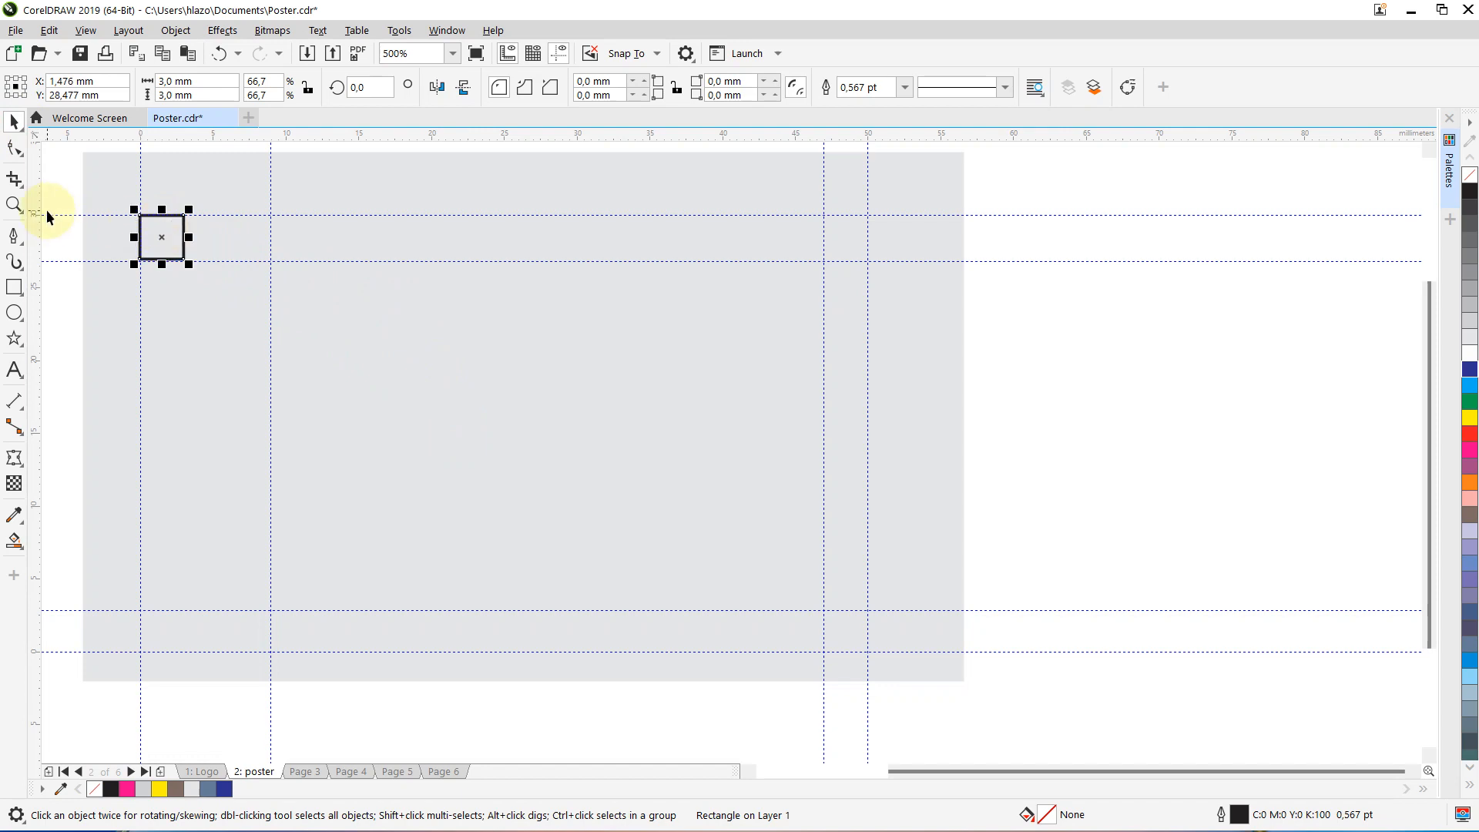
drag(28, 208, 181, 263)
key(Delete)
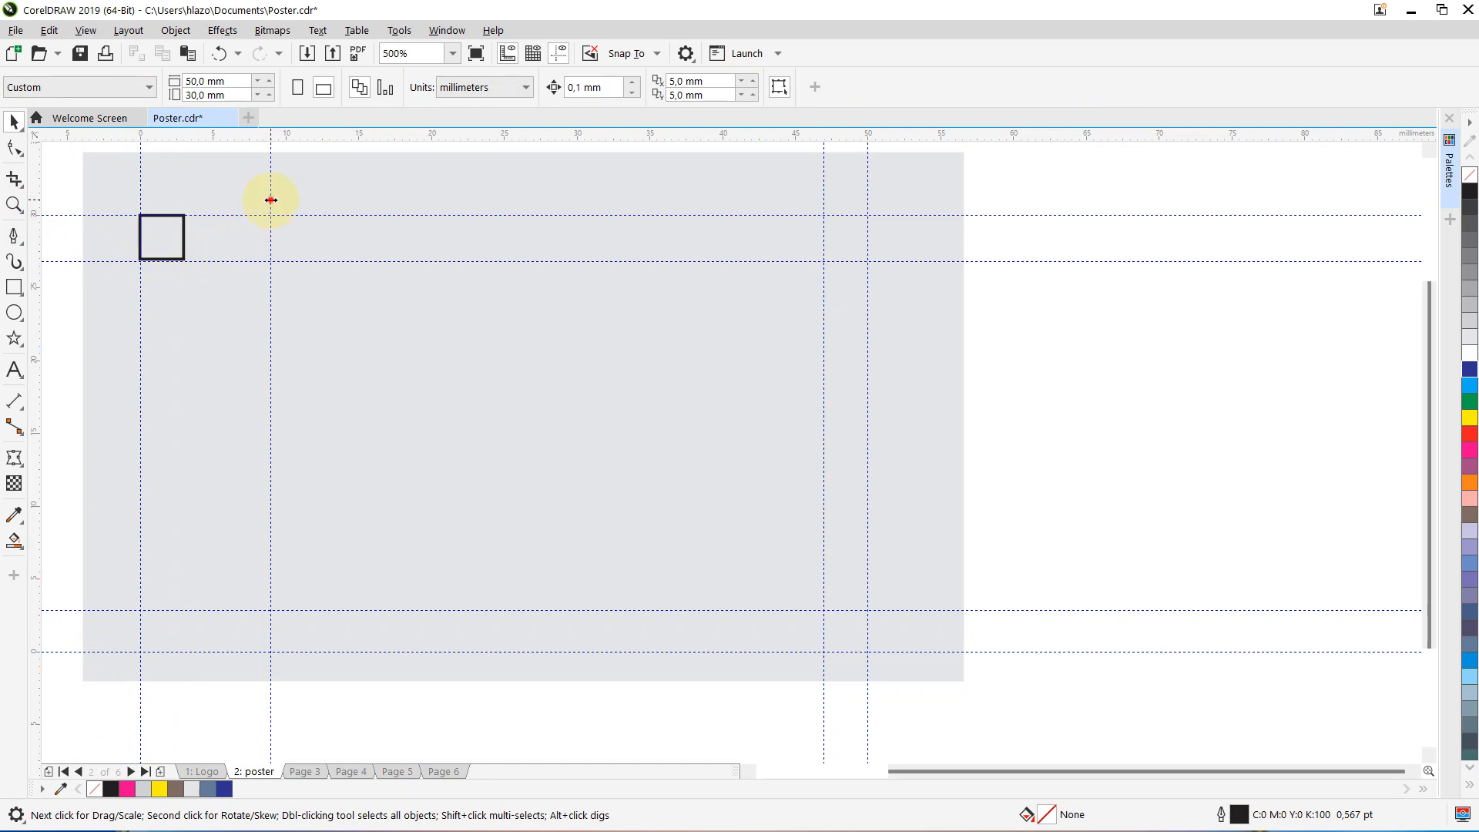
Set the left inner vertical guideline's horizontal position to exactly 3 mm
click(272, 201)
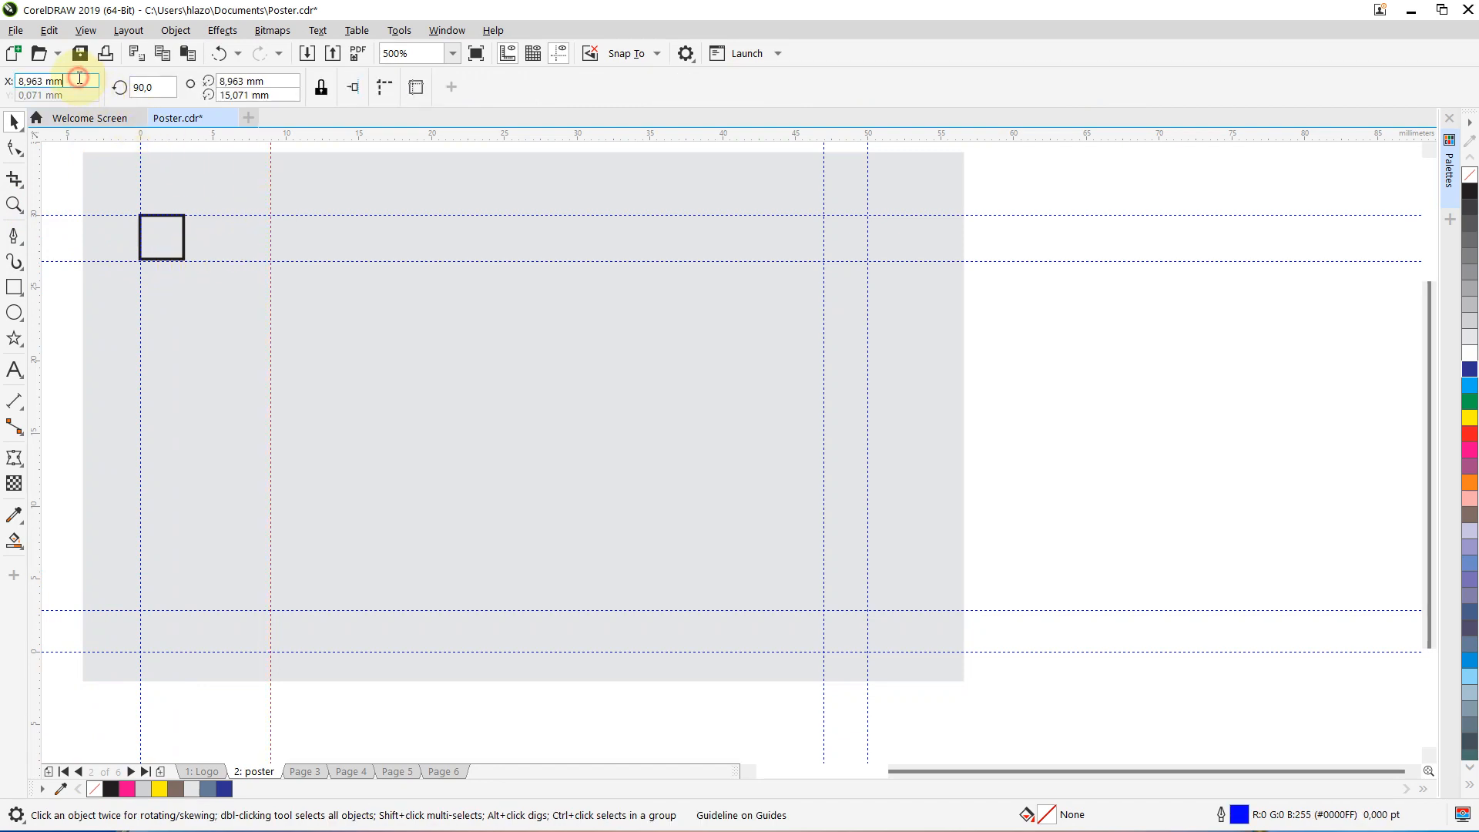
drag(76, 80, 3, 94)
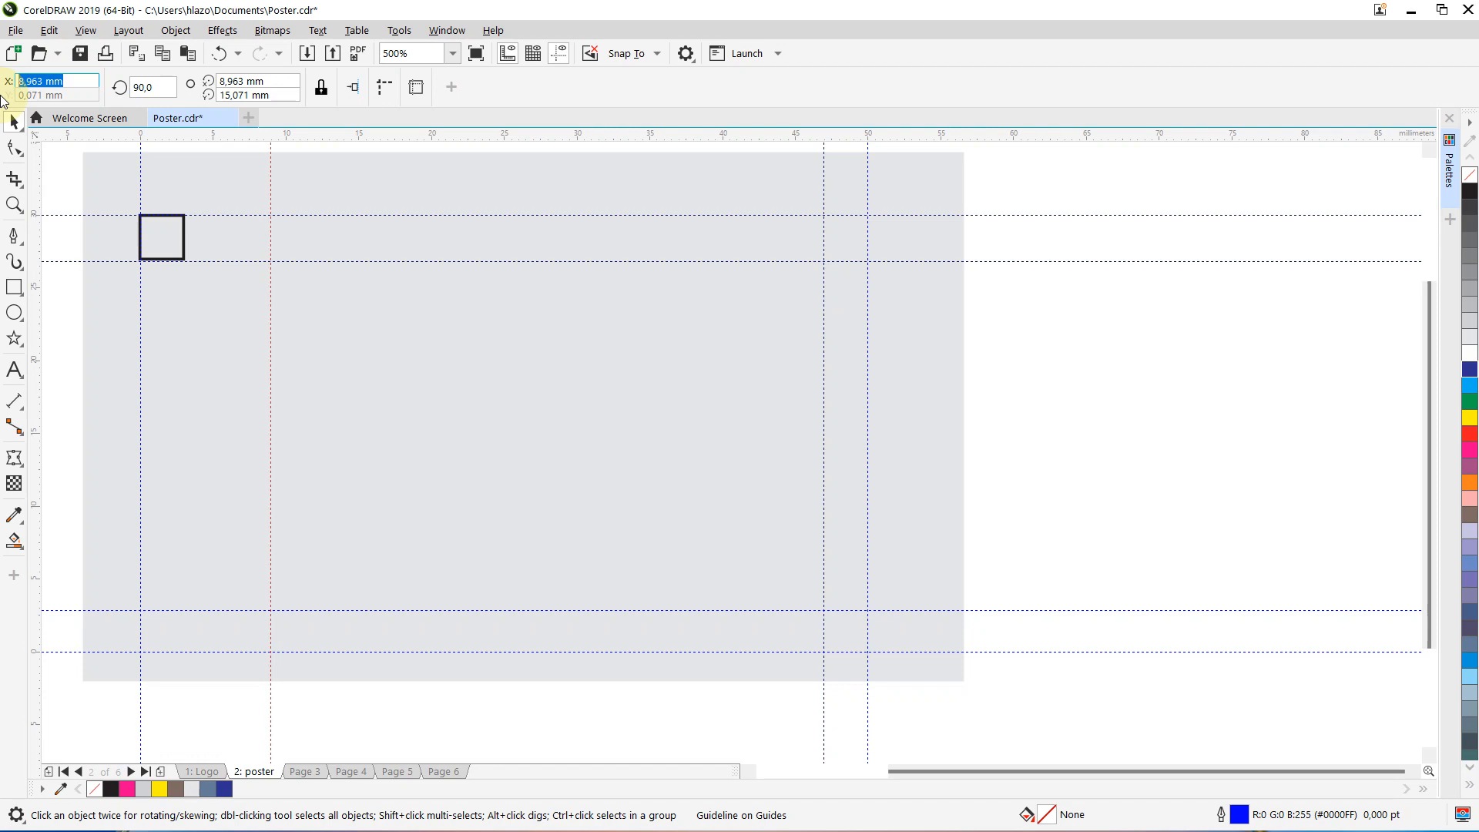
text(3)
key(Return)
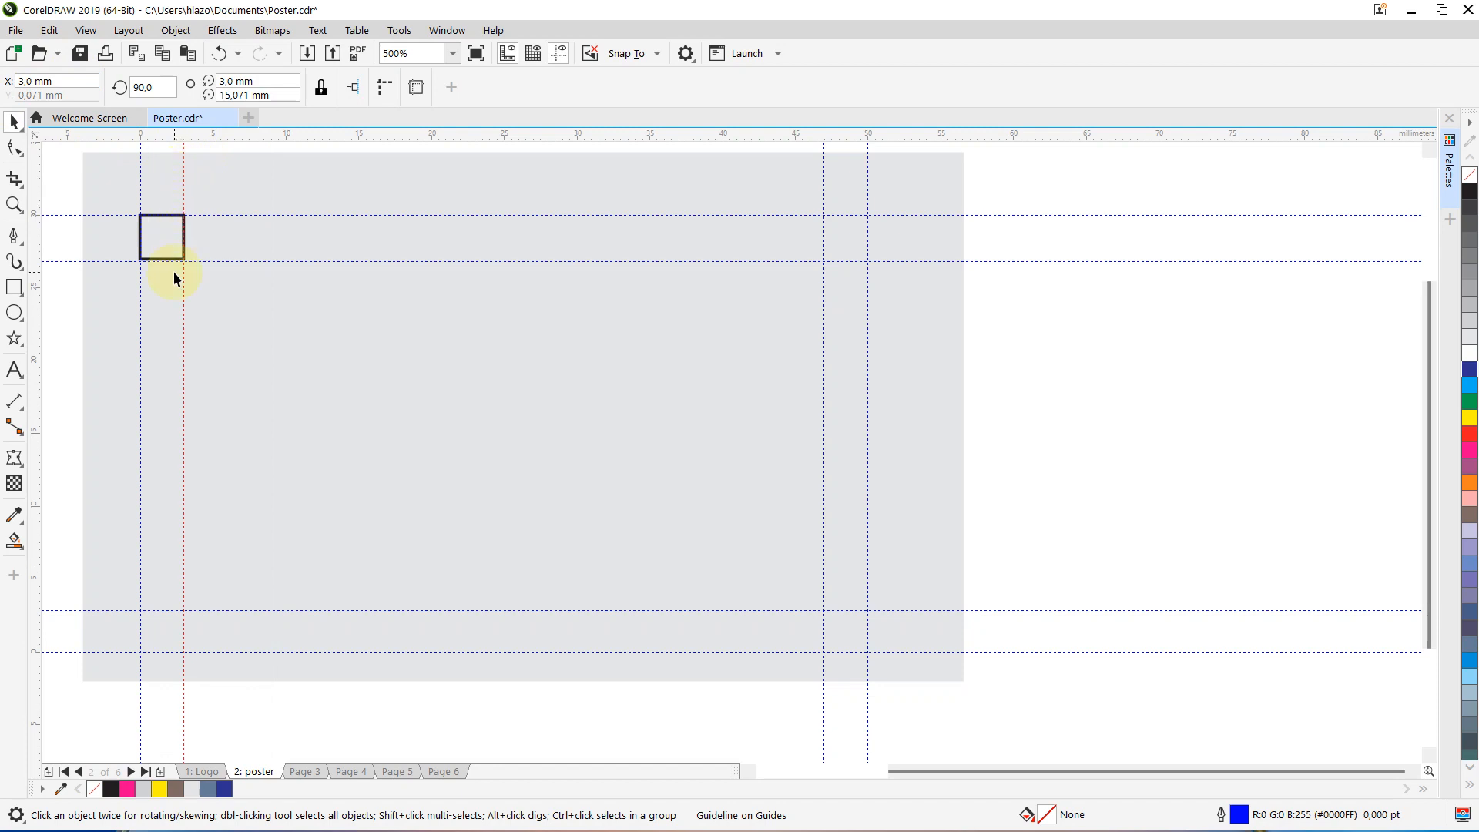
Delete the reference square beside the left inner vertical guideline
click(162, 241)
click(161, 245)
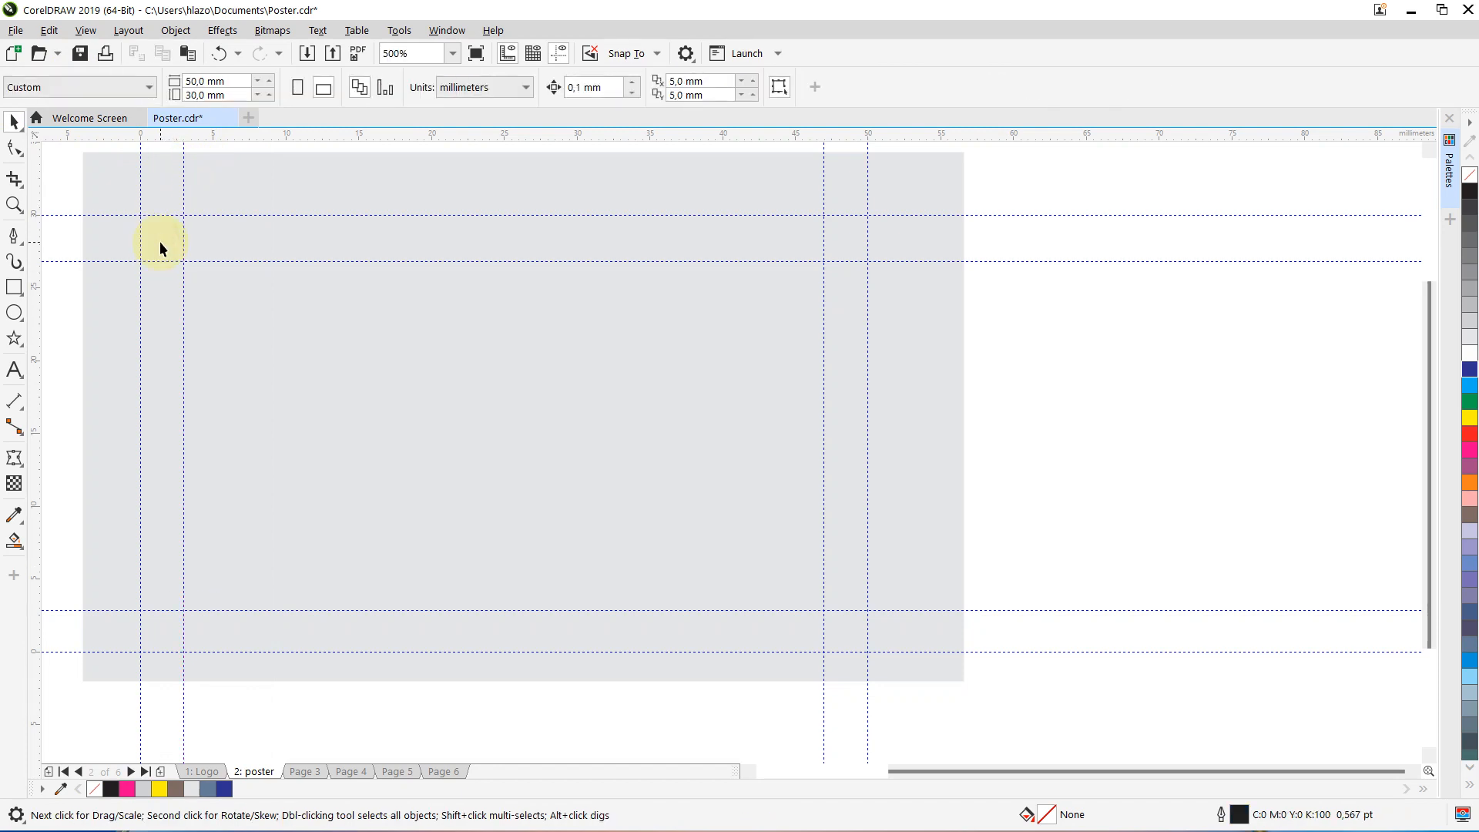
Delete the lower and upper inner horizontal guidelines, keeping the page-edge ones
click(262, 610)
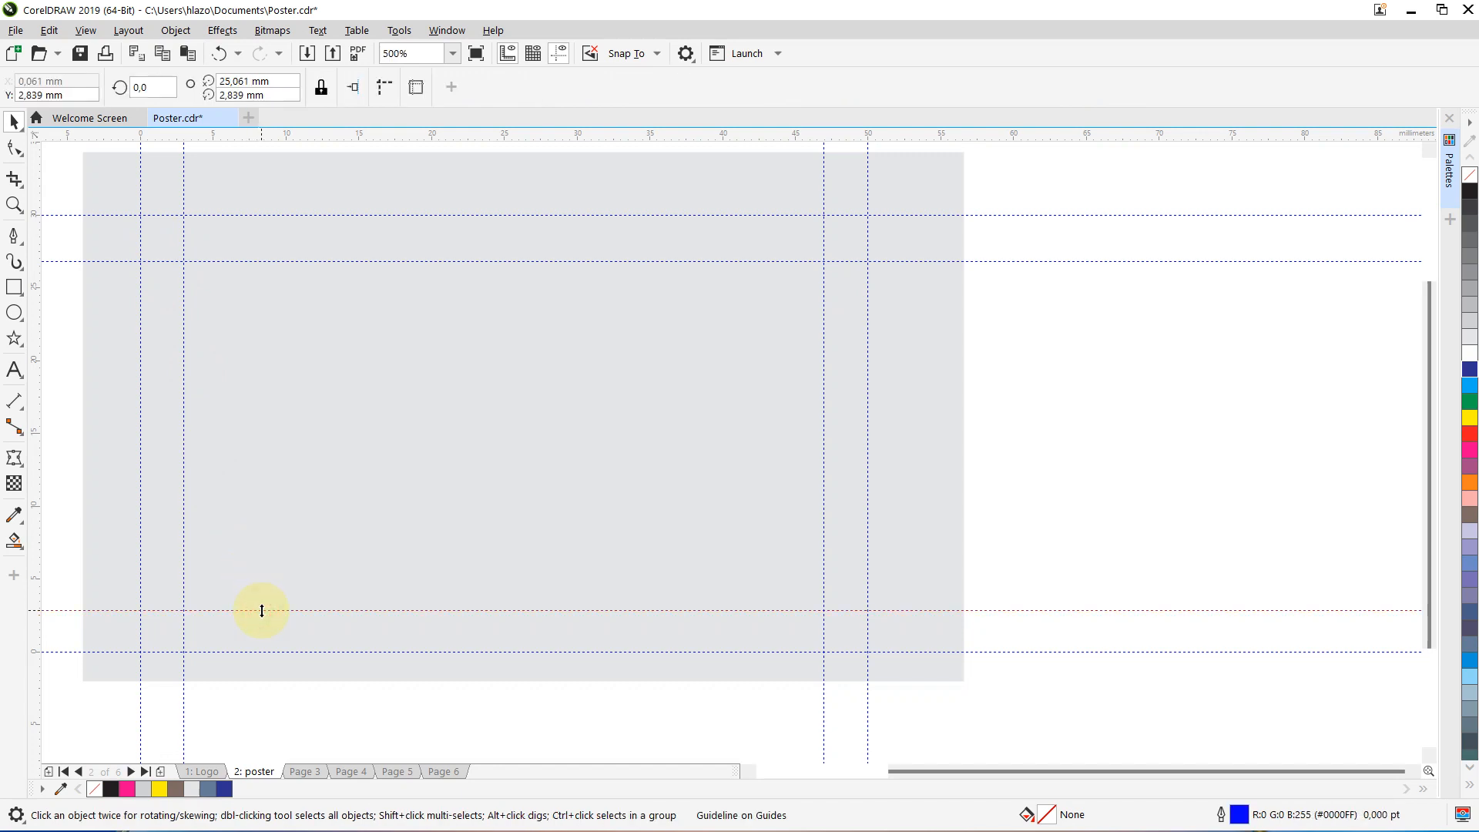
key(Delete)
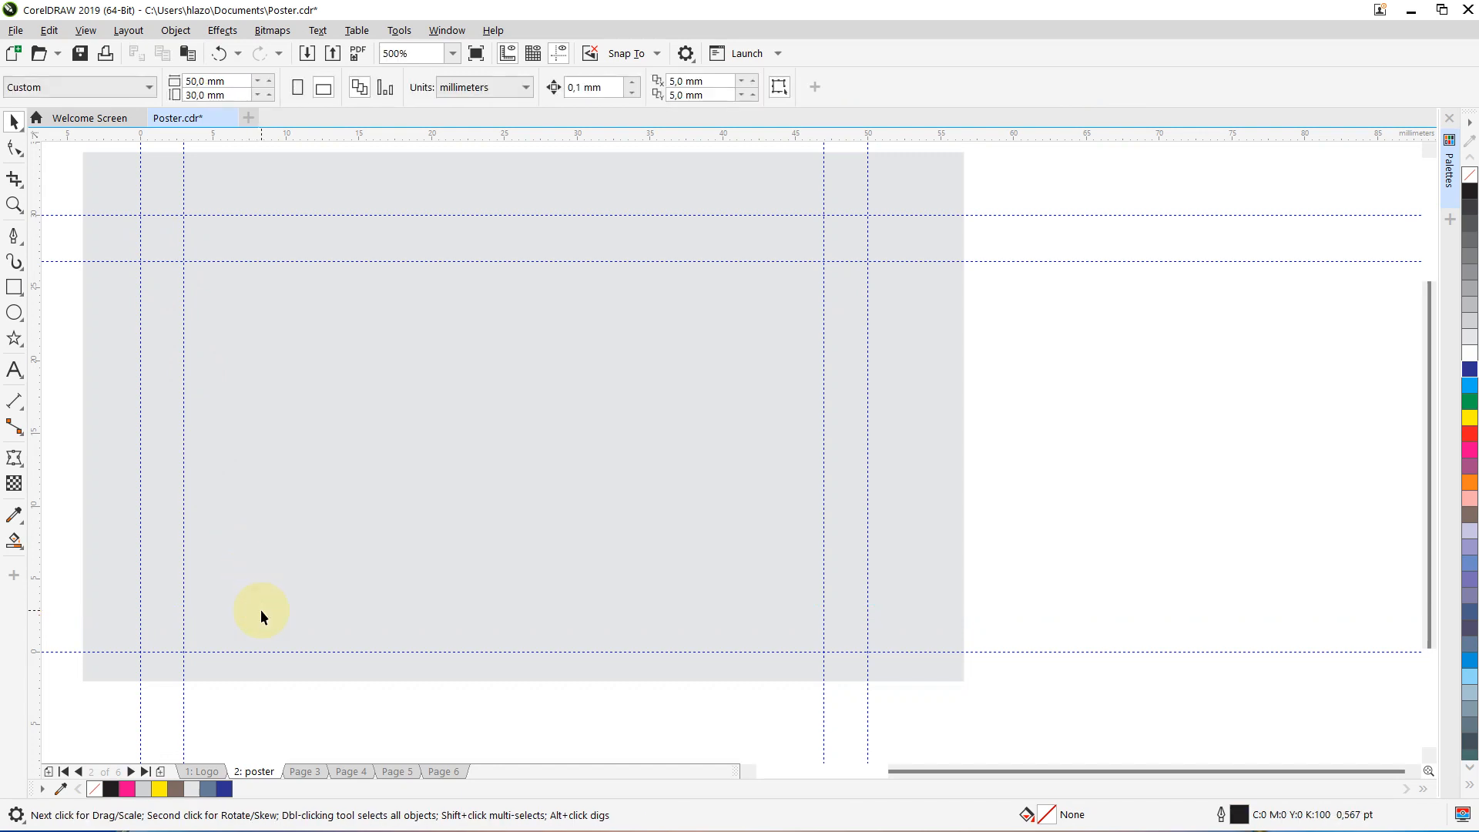
click(275, 262)
key(Delete)
Add a new horizontal guideline and set its vertical position to 3 mm for the lower inner margin
click(387, 137)
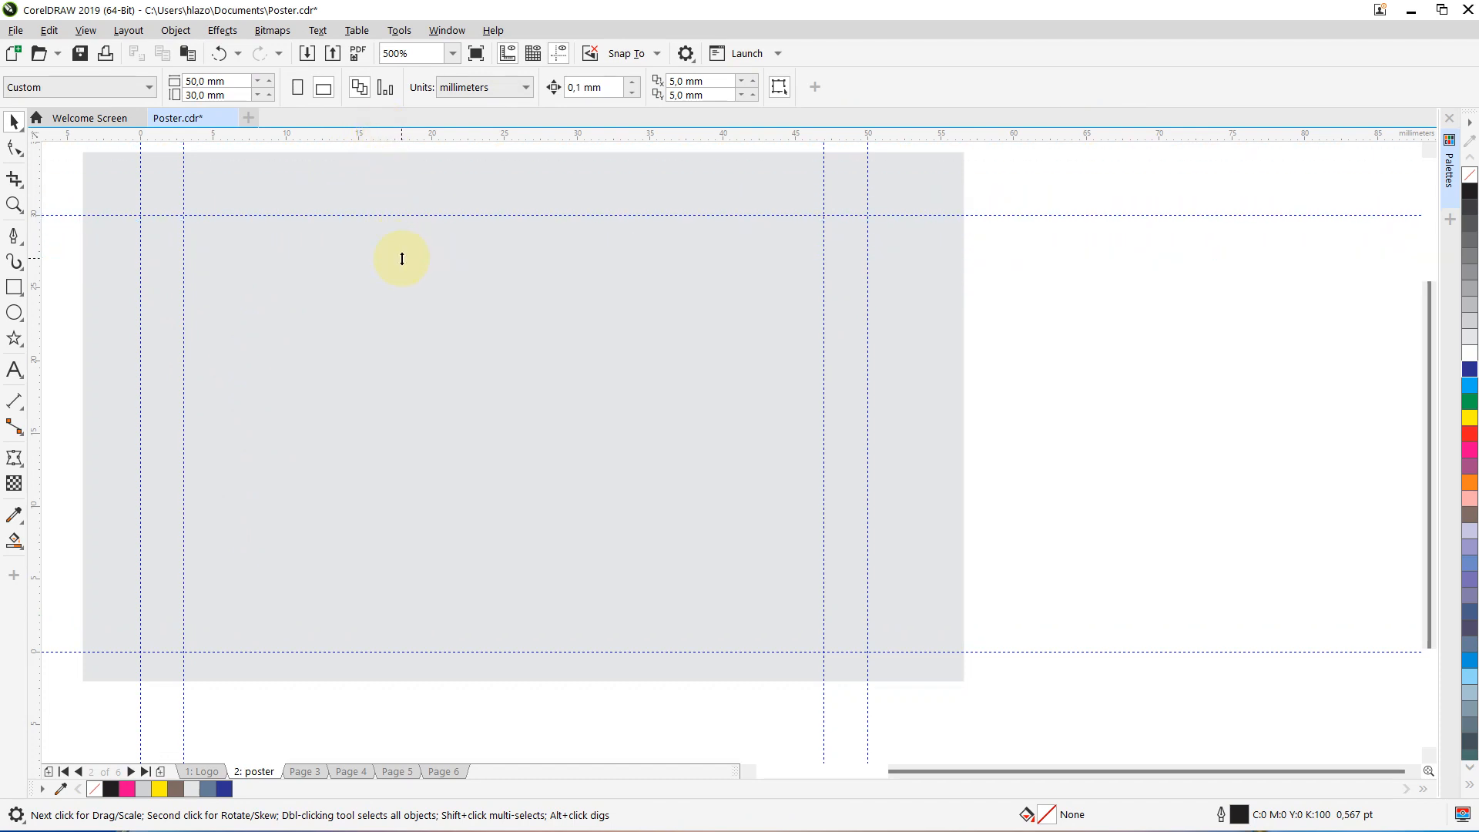
drag(401, 259, 401, 258)
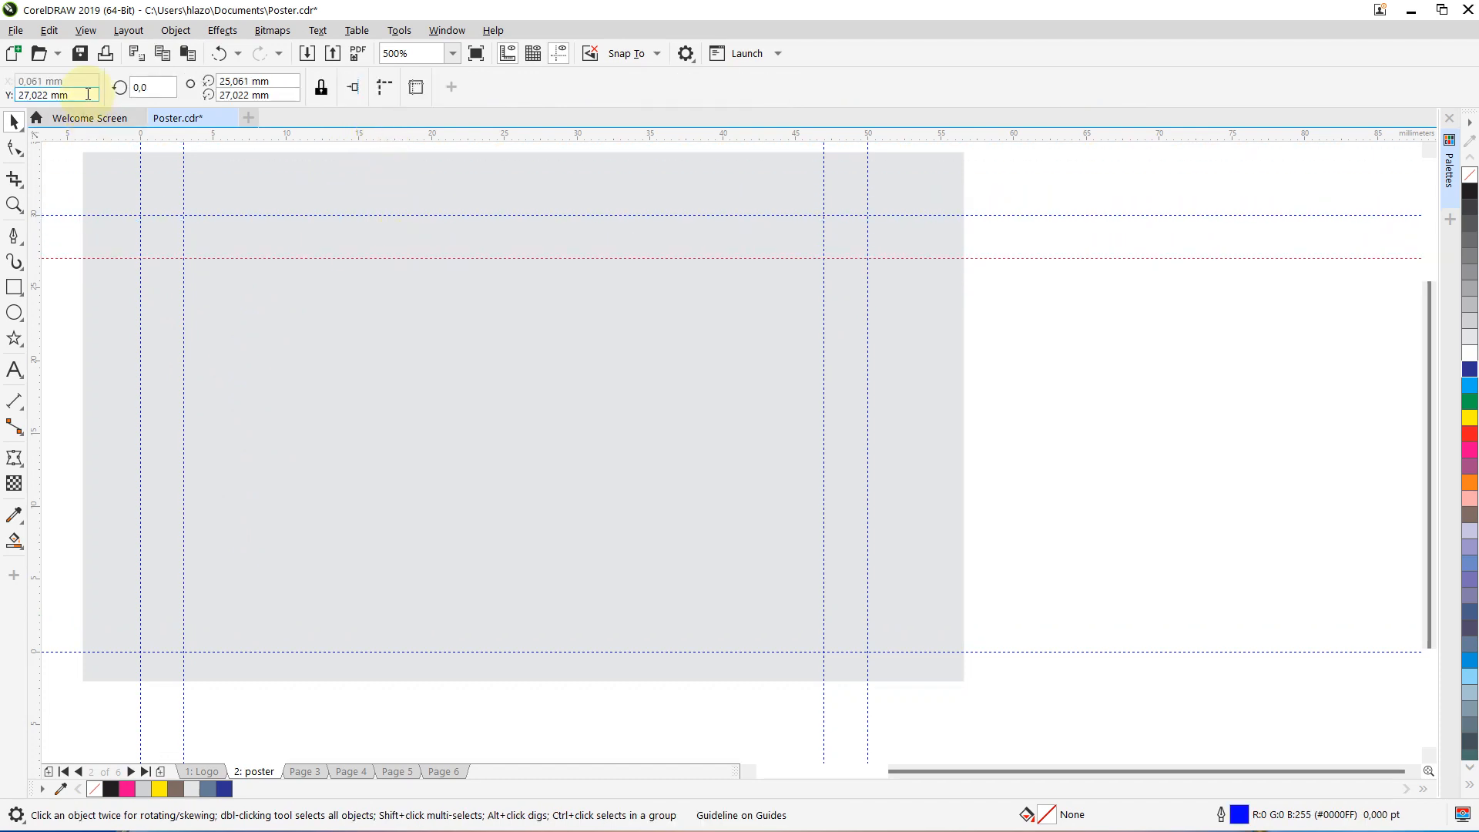
drag(88, 94, 2, 103)
text(3)
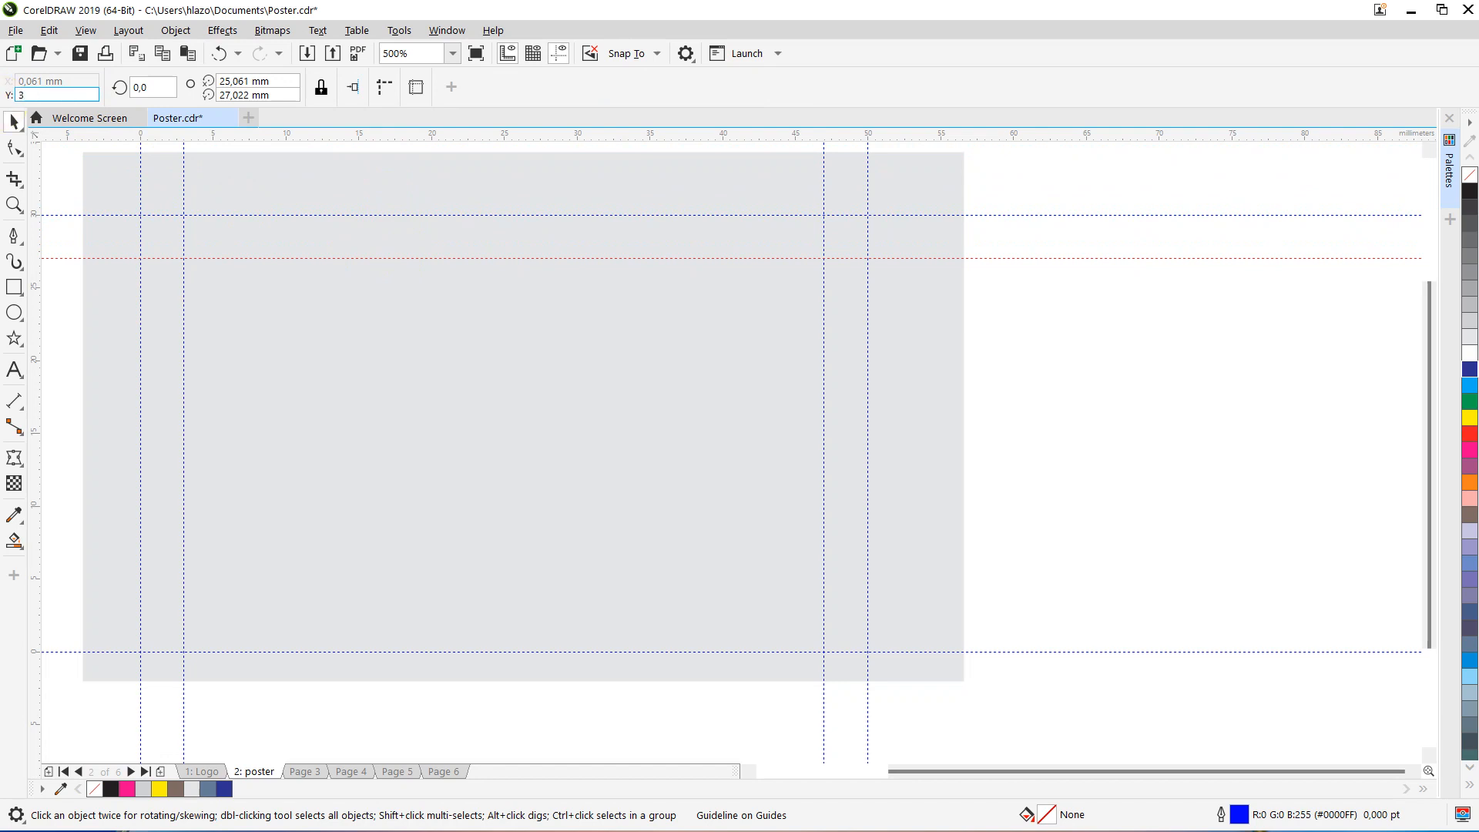
key(Return)
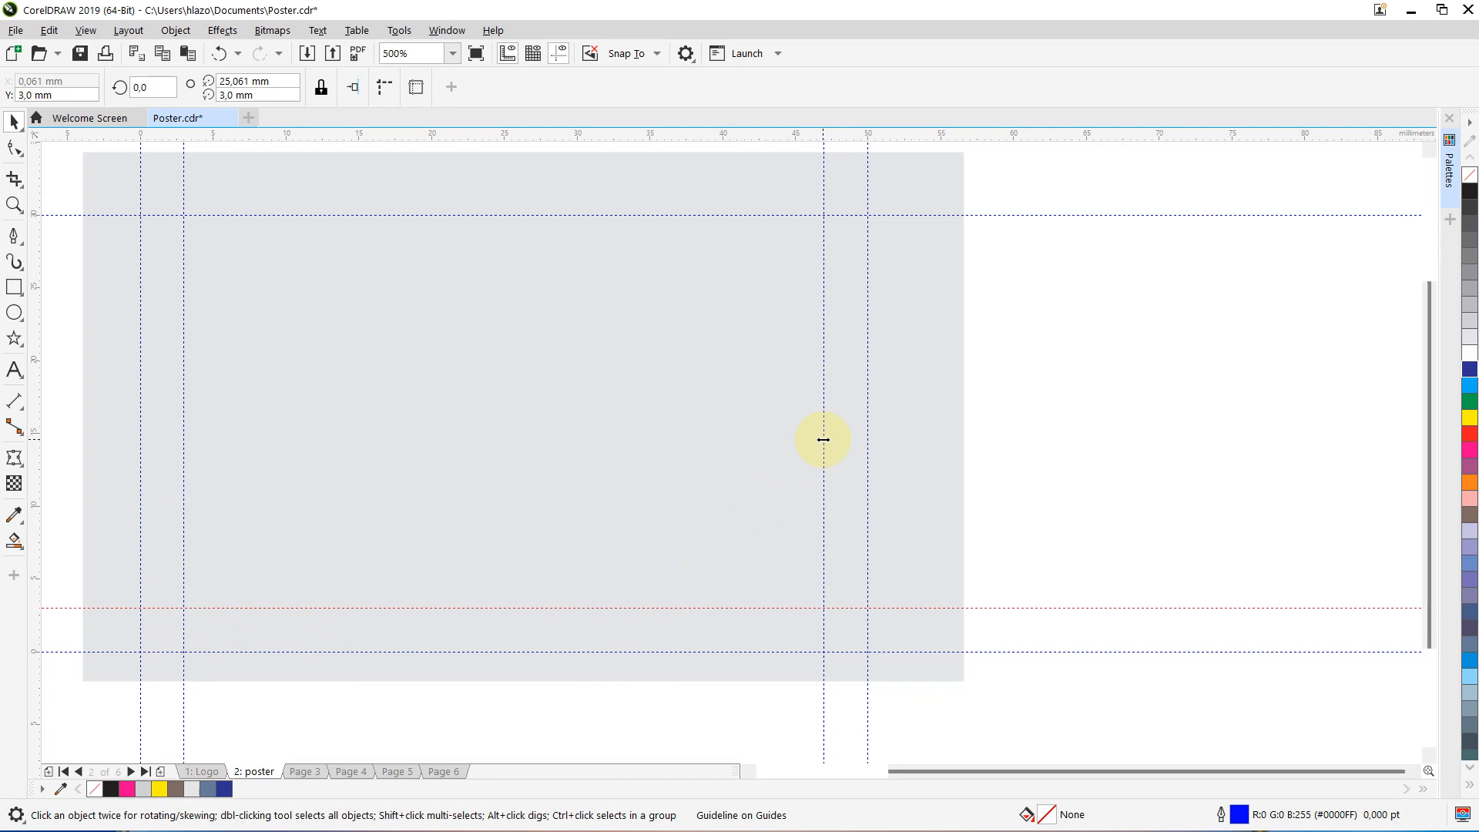
mouse_move(780, 6)
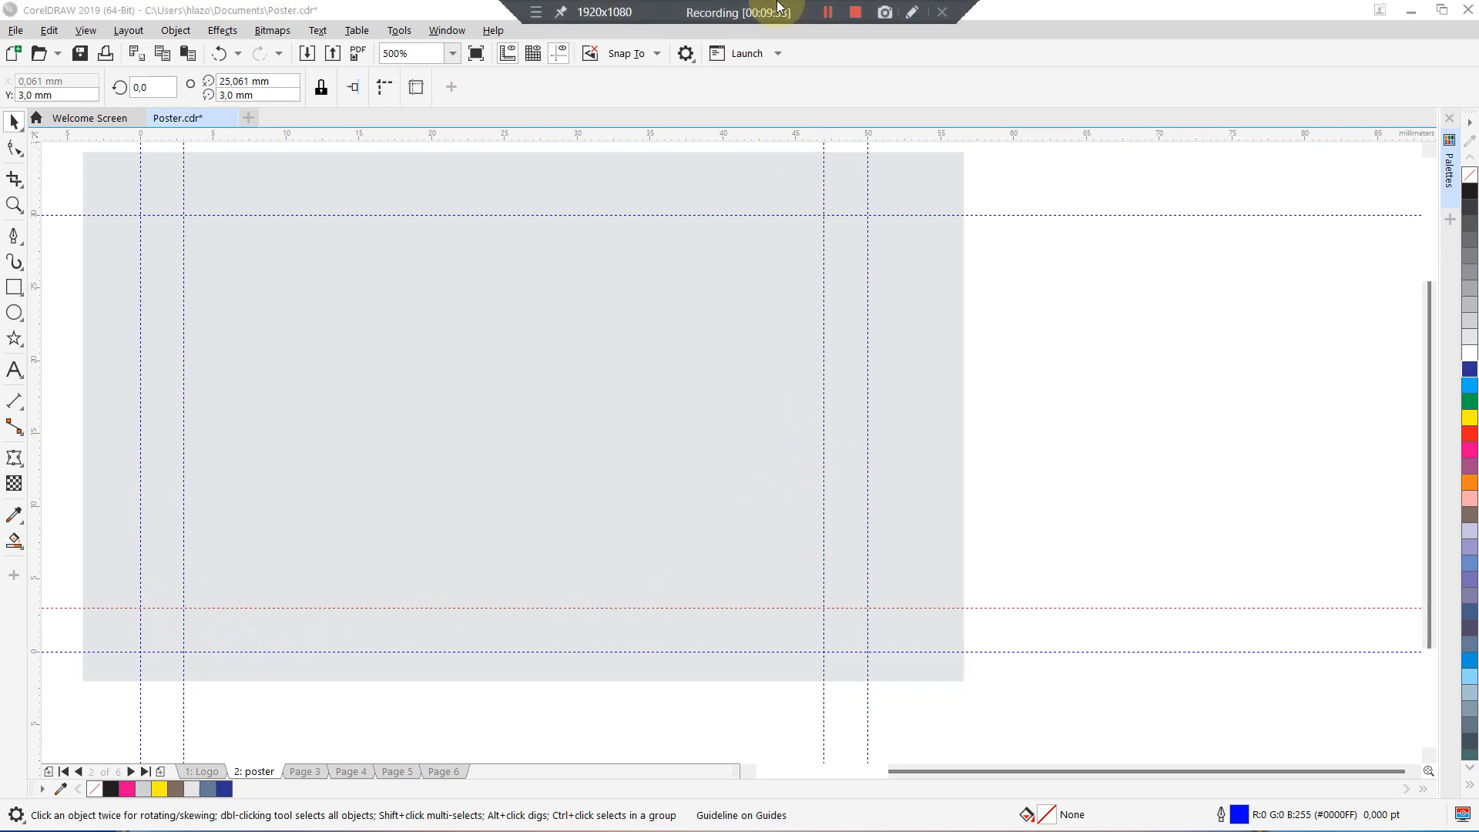